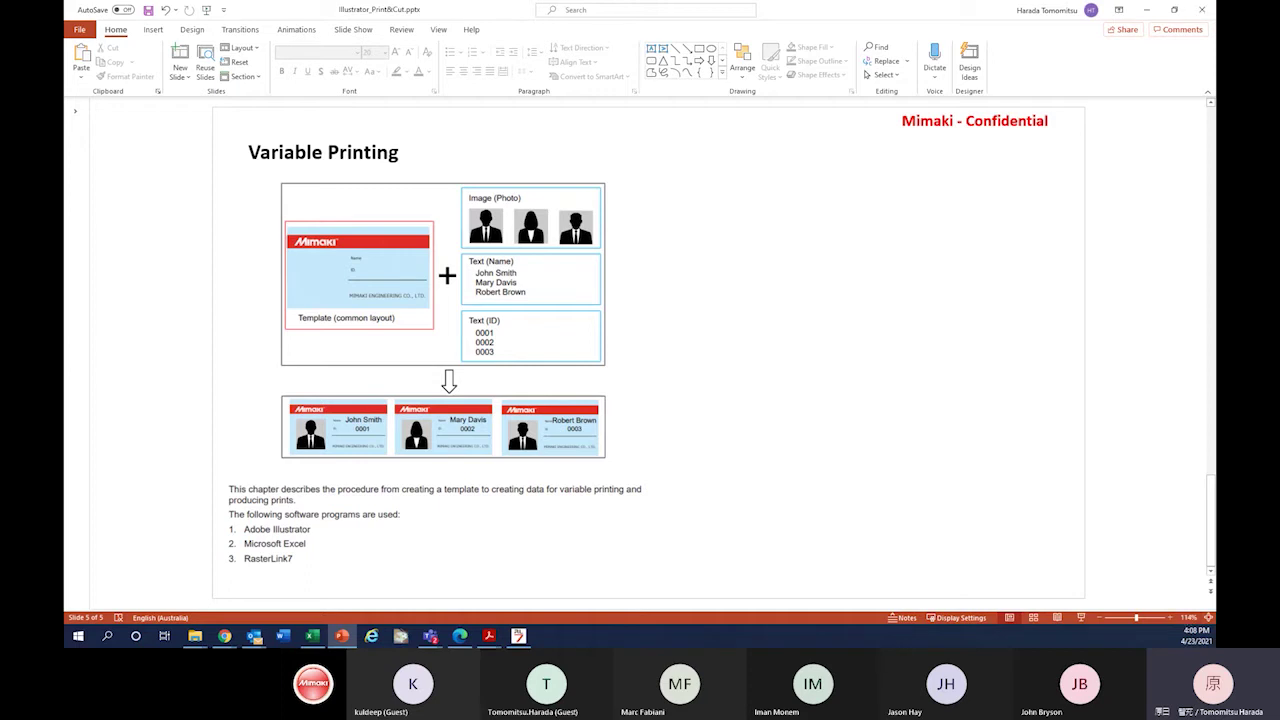
Bring the Training_Online folder window forward and maximize it
key(alt+Tab)
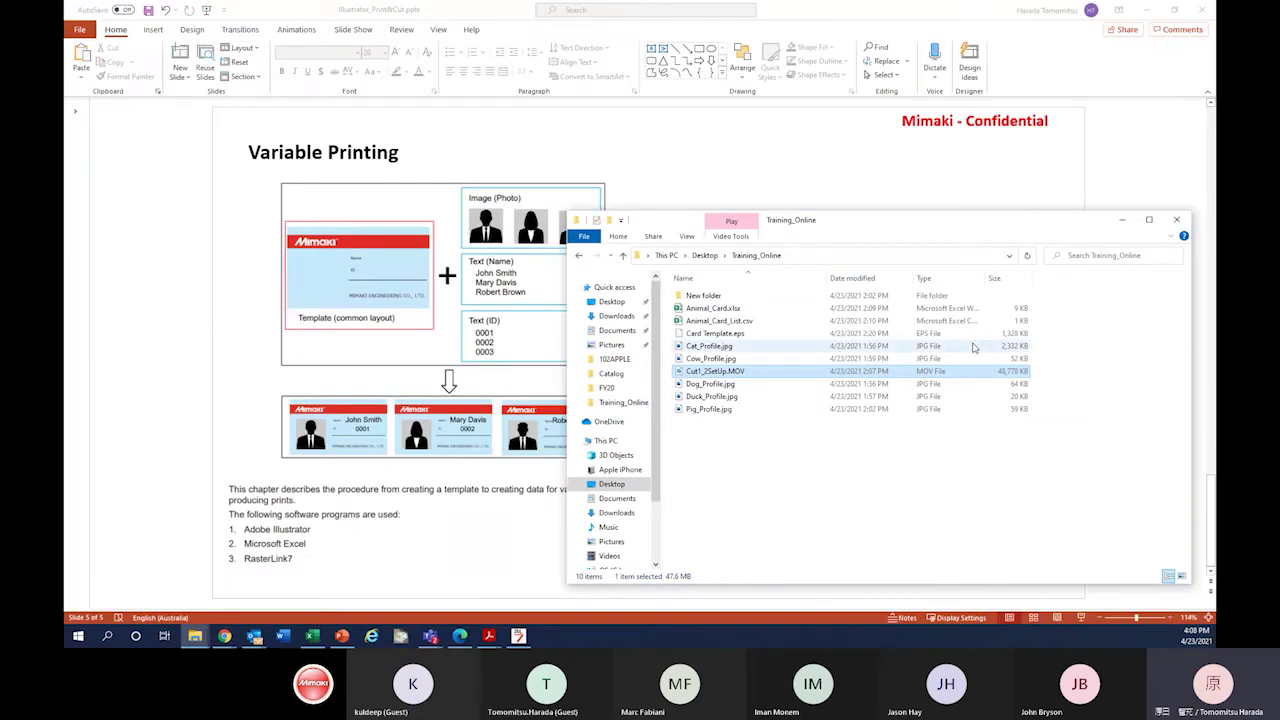
drag(835, 229, 710, 130)
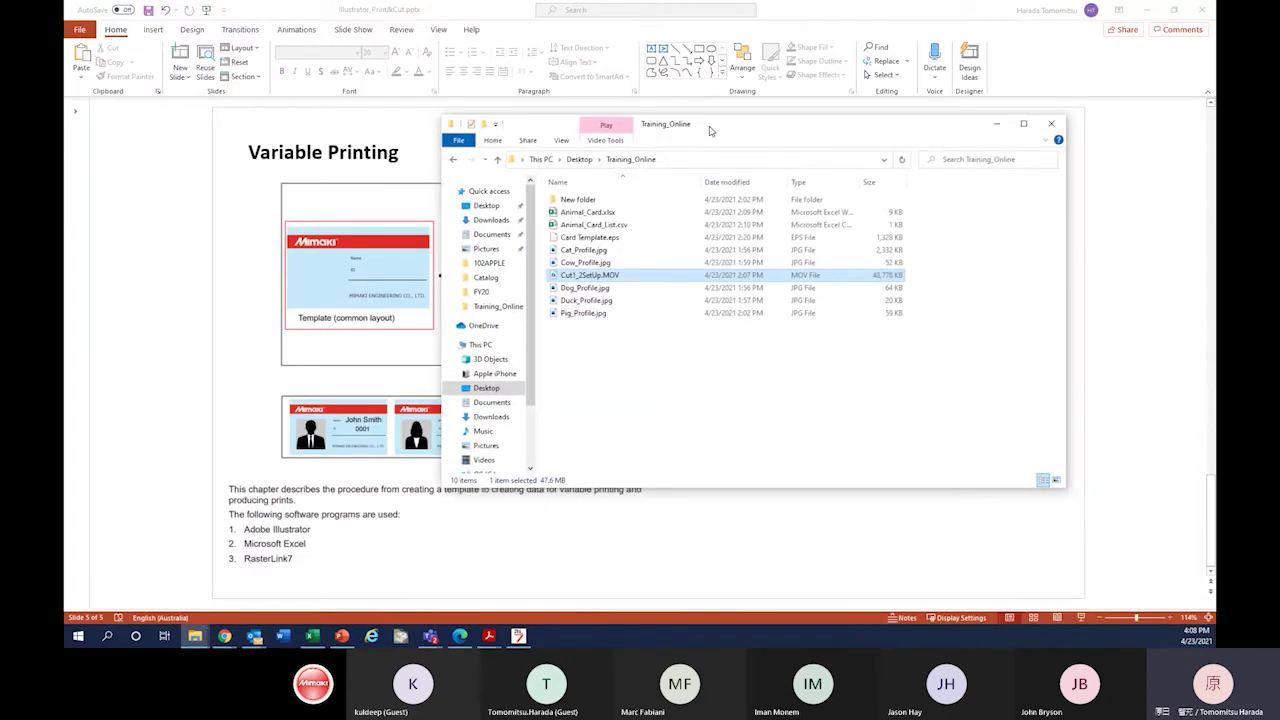
double_click(710, 130)
click(287, 290)
click(198, 145)
Preview Cat_Profile.jpg, Cow_Profile.jpg and Dog_Profile.jpg in the photo viewer, closing each afterwards
double_click(193, 132)
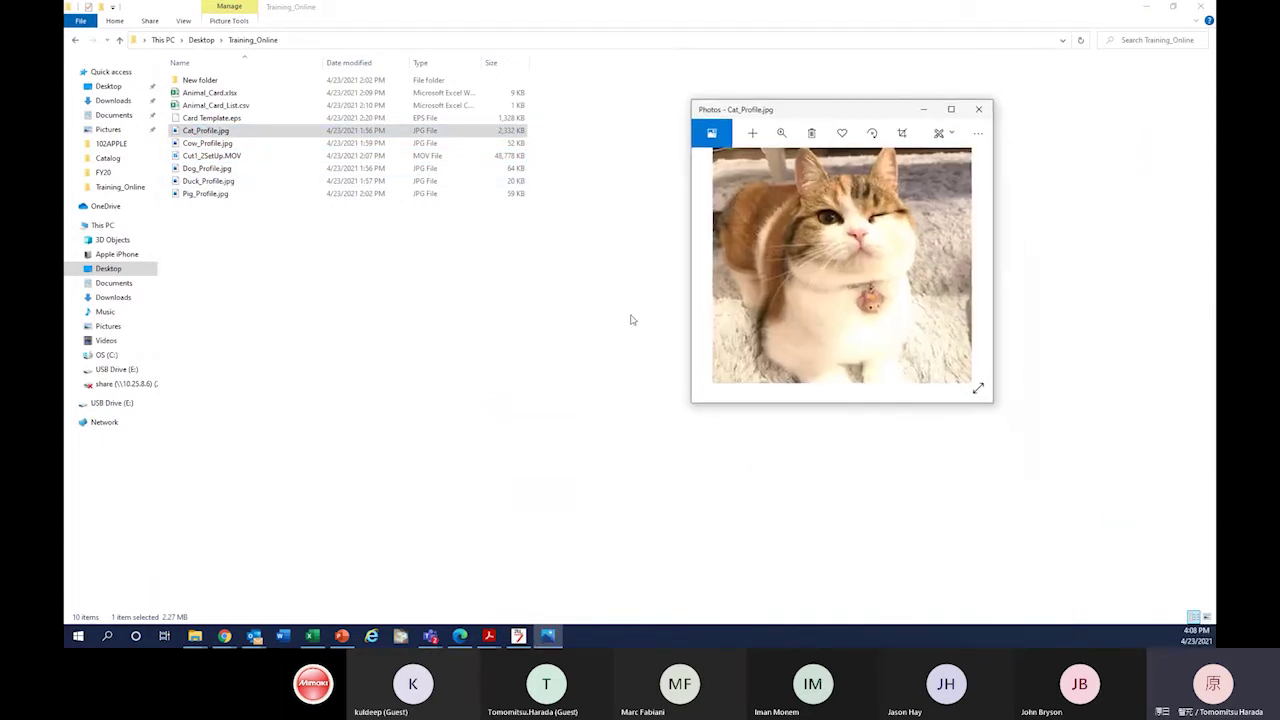
click(212, 143)
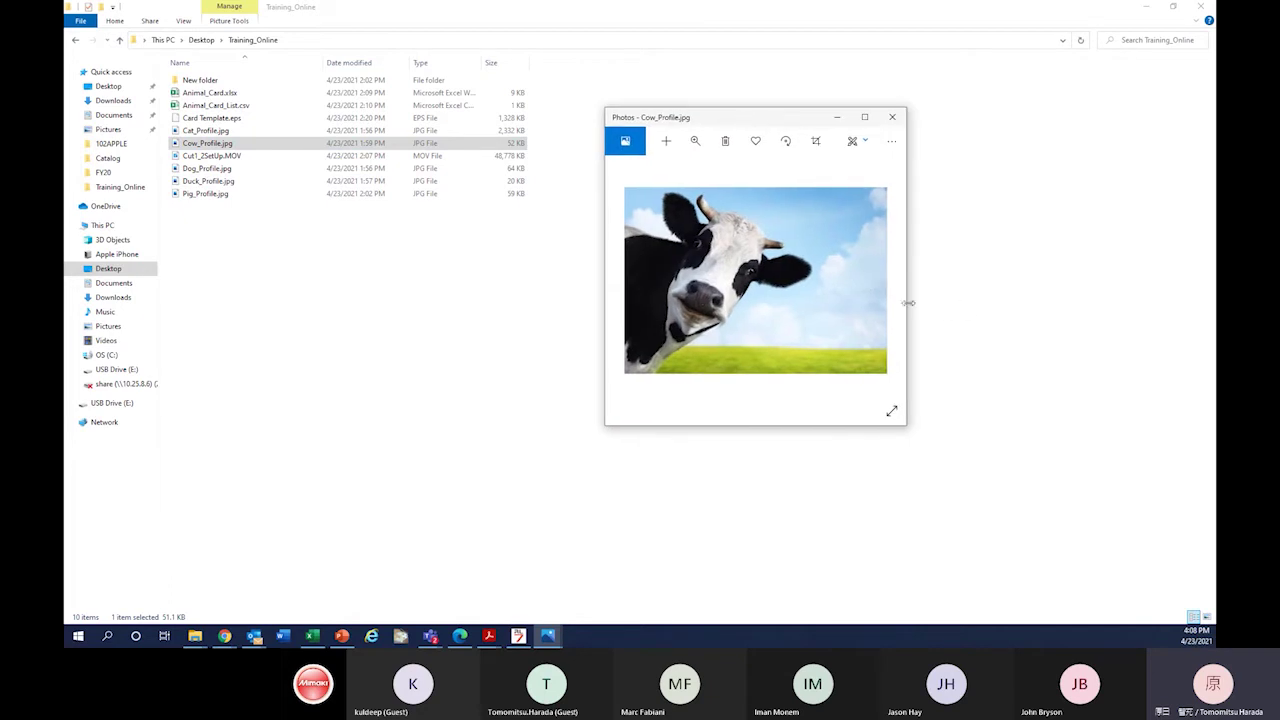
click(879, 283)
click(892, 116)
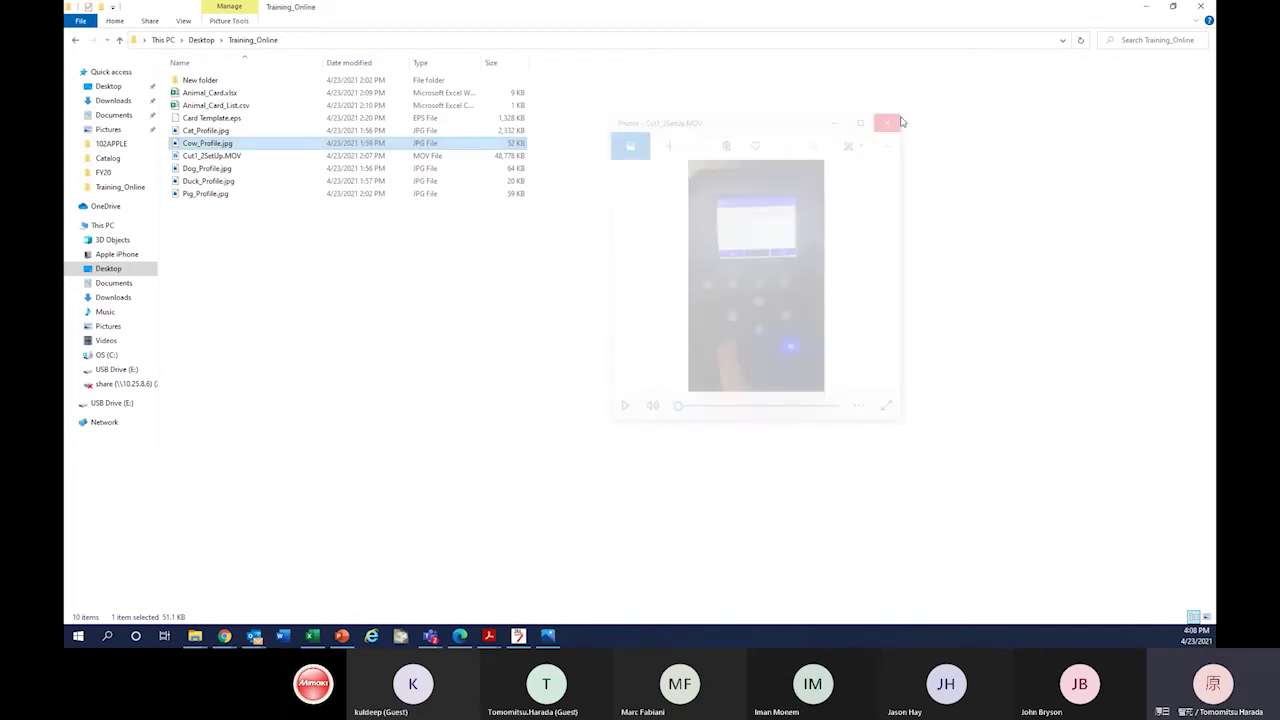
double_click(198, 170)
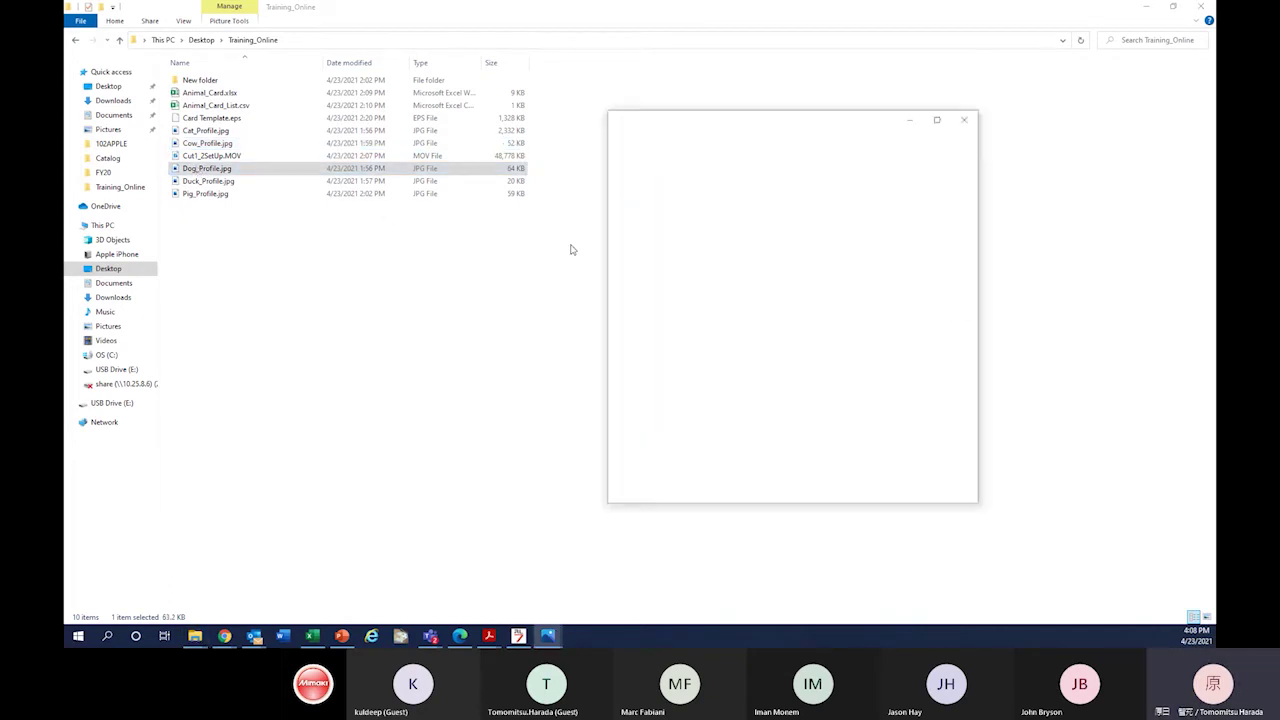
click(968, 118)
click(371, 249)
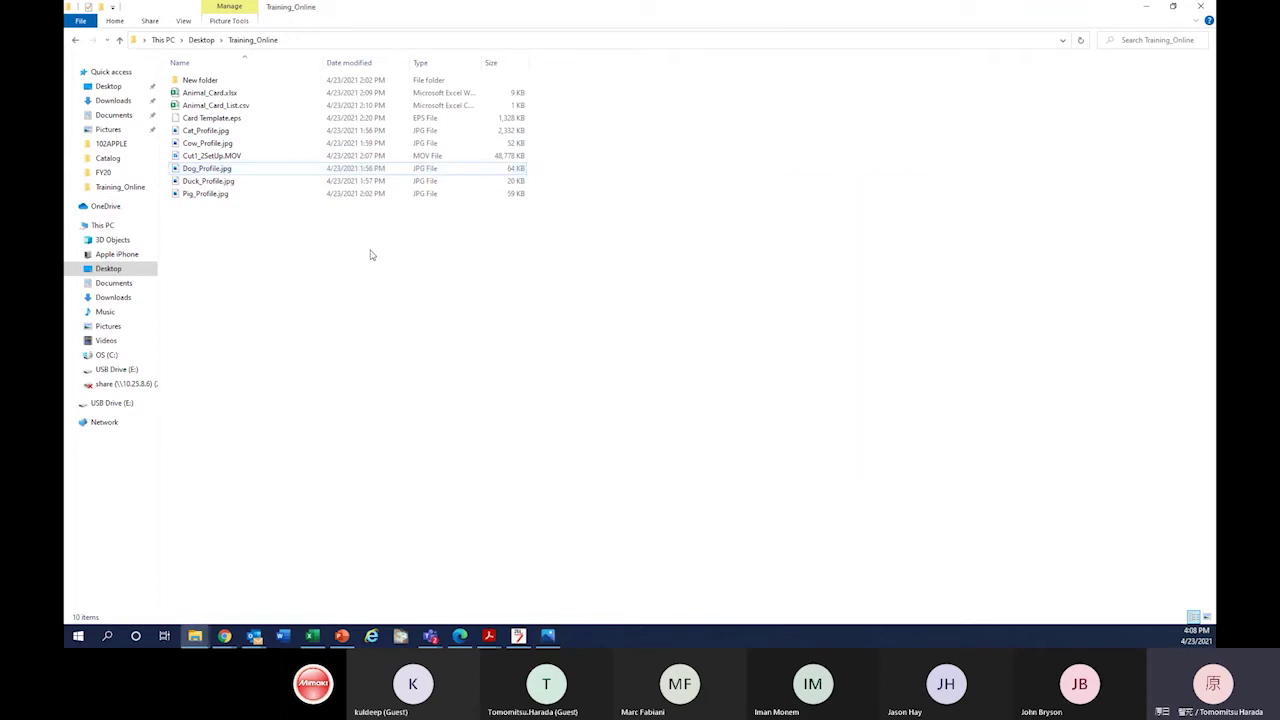
click(212, 133)
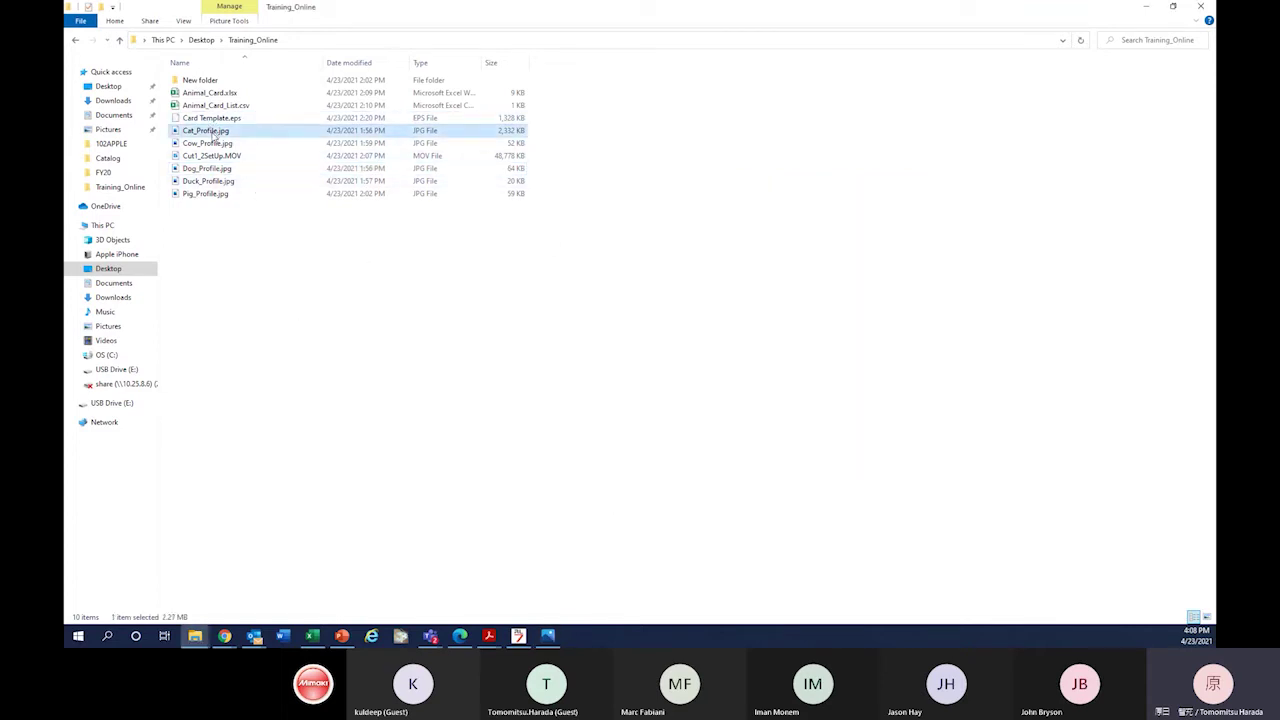
click(529, 279)
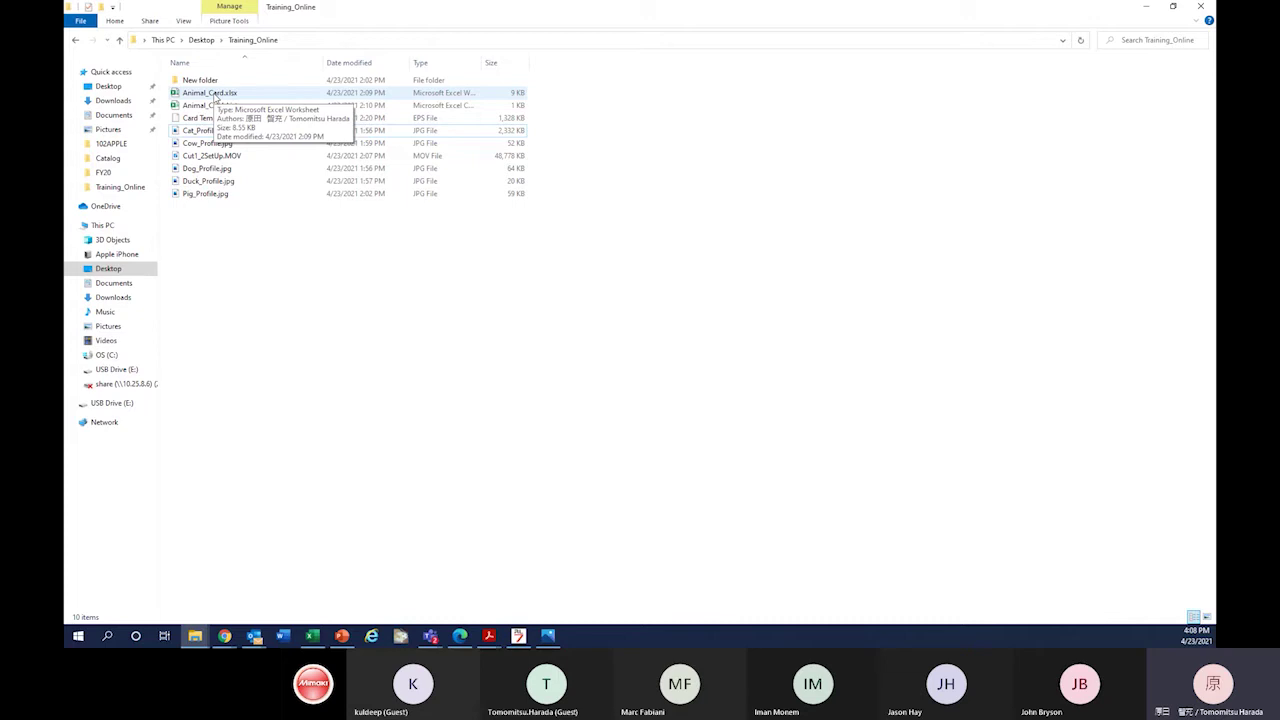
click(215, 107)
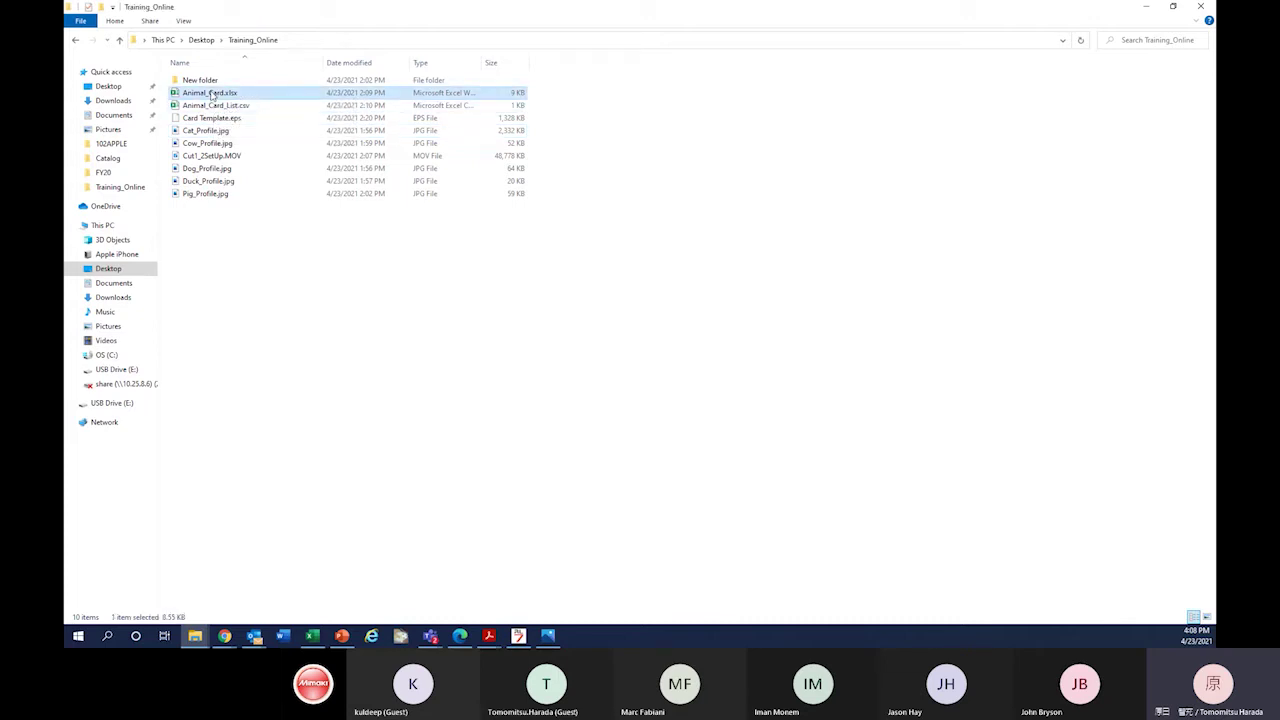
Open Animal_Card.xlsx in Excel and maximize the workbook window
double_click(211, 93)
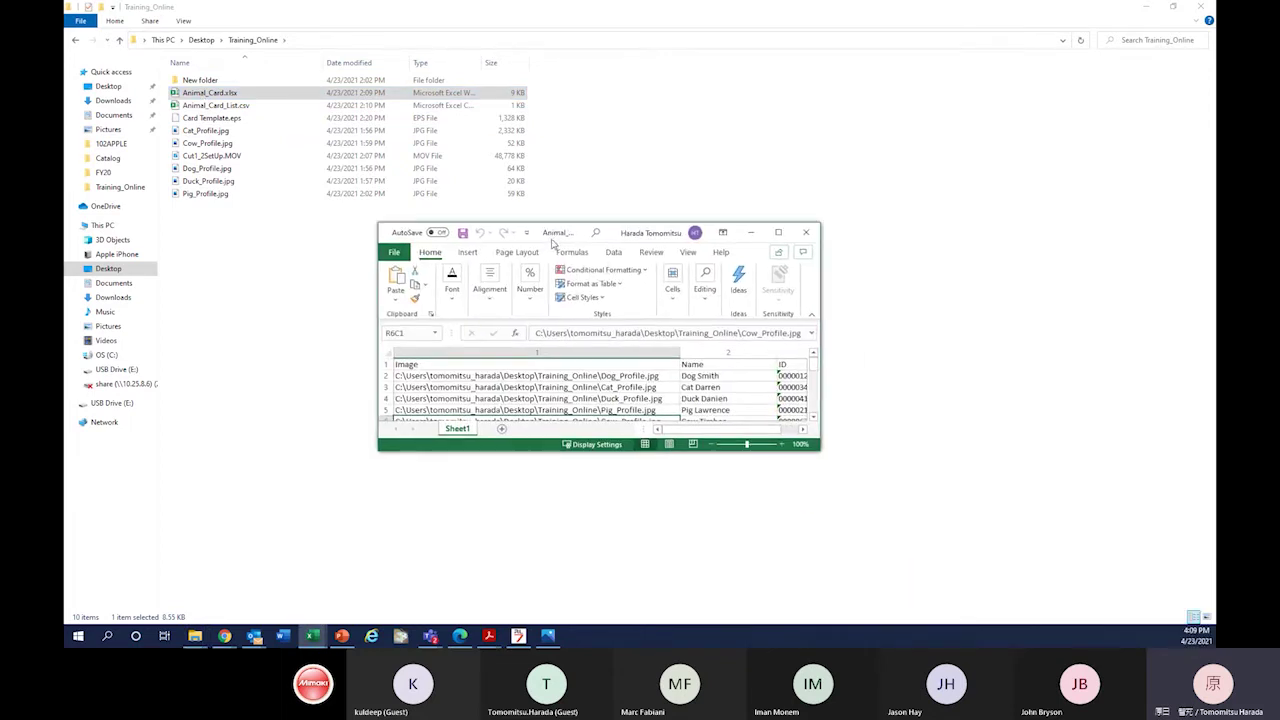
double_click(551, 234)
click(454, 270)
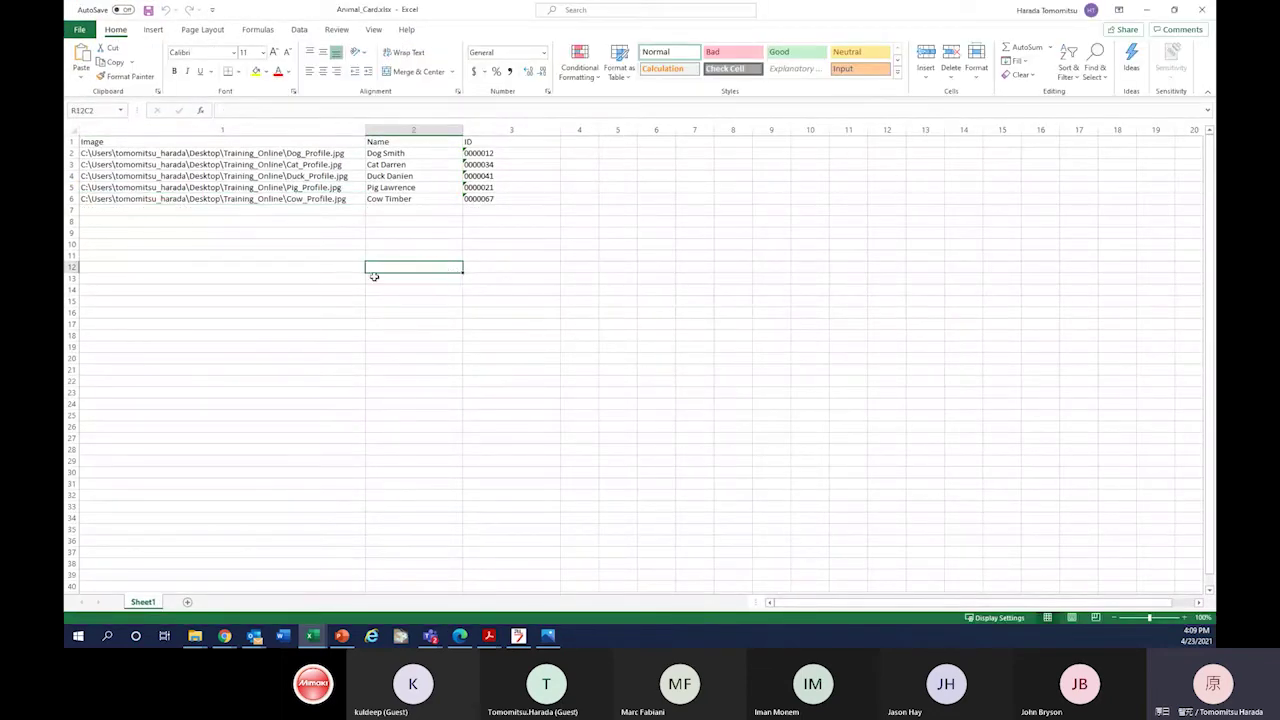
scroll(328, 274, up, 1)
scroll(328, 274, up, 1)
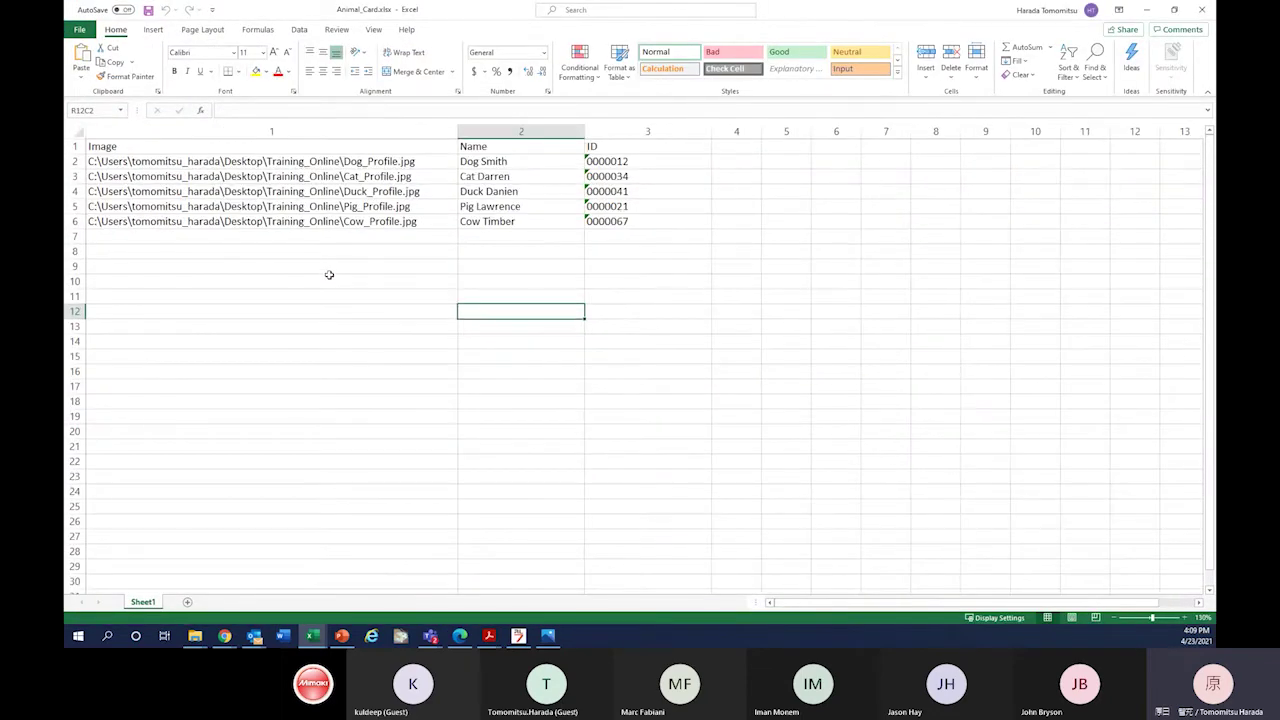
Select the cow, dog and cat photo path cells, then the Image, Name and ID columns
click(282, 216)
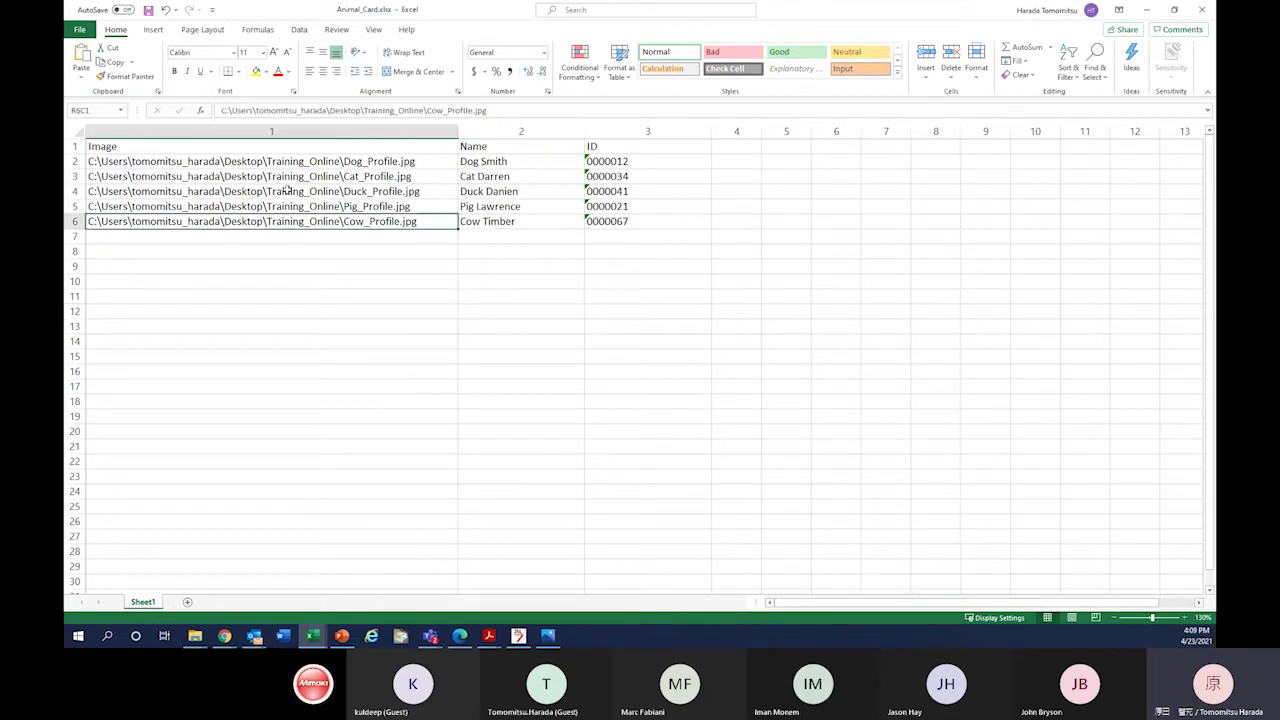
click(270, 161)
click(294, 176)
click(263, 128)
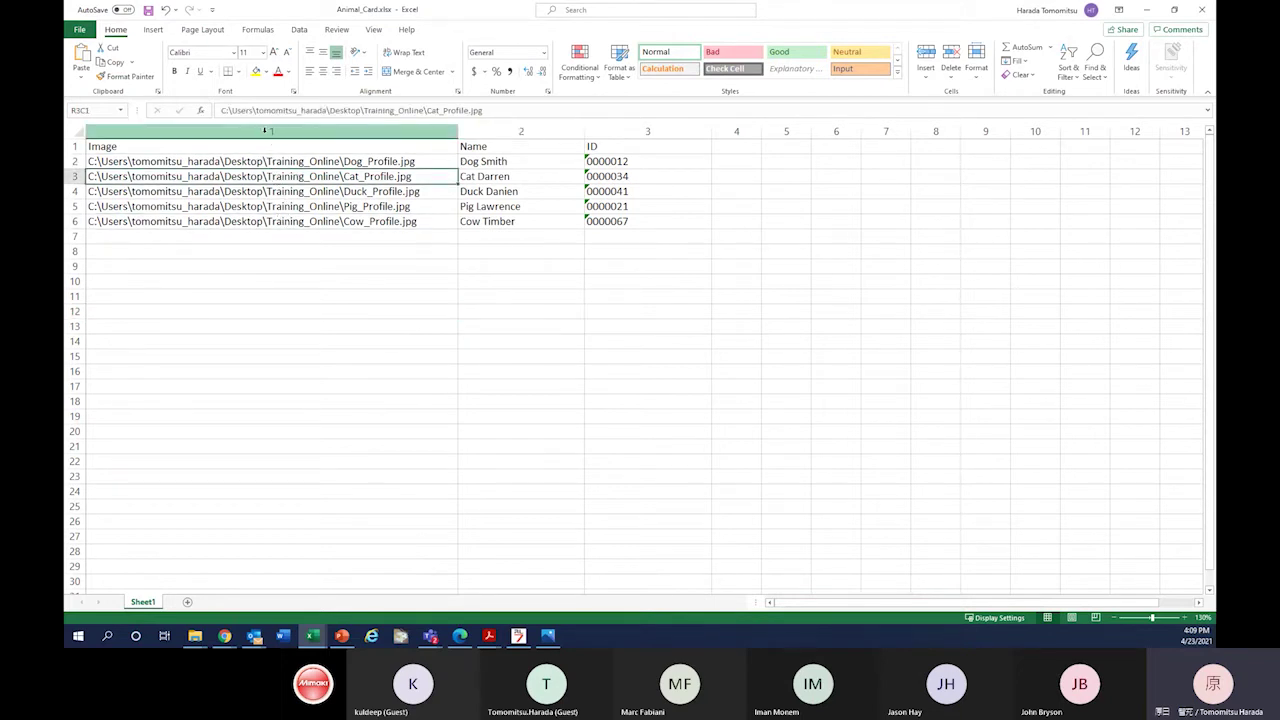
click(521, 129)
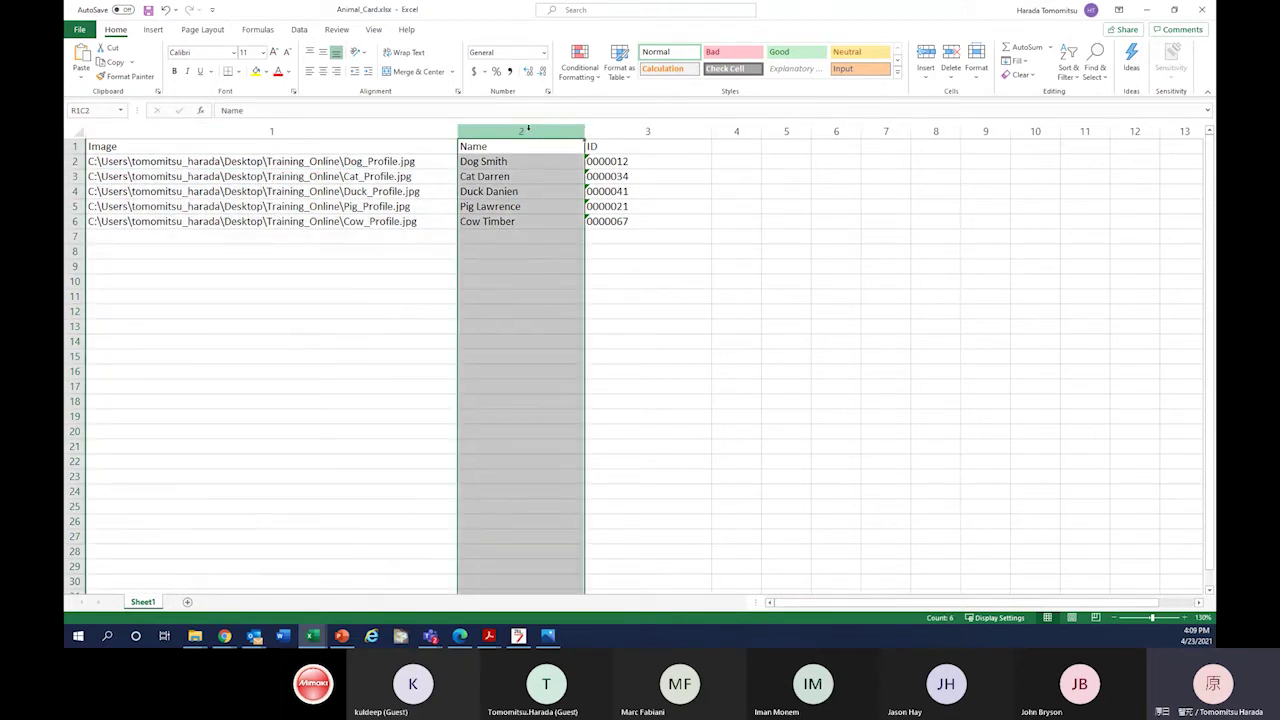
click(624, 128)
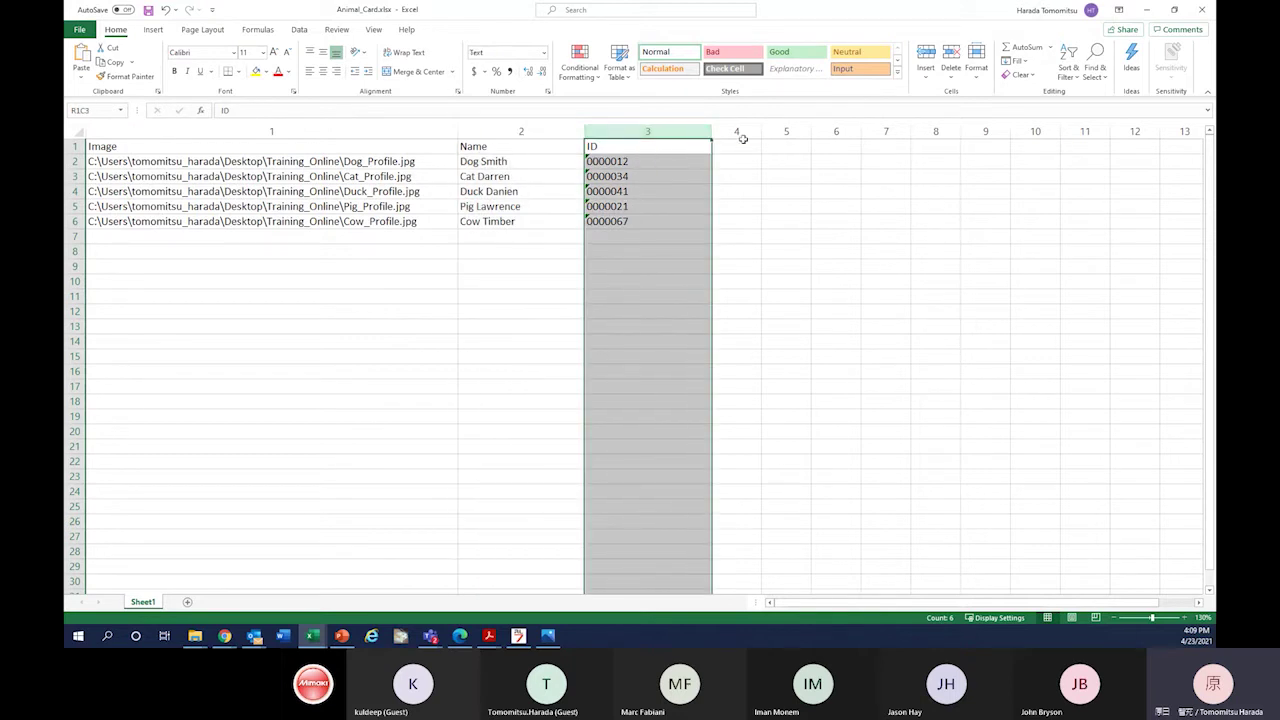
click(172, 150)
Inspect Dog Smith's row and compare the IDs 0000012 and 0000034
click(192, 161)
click(512, 163)
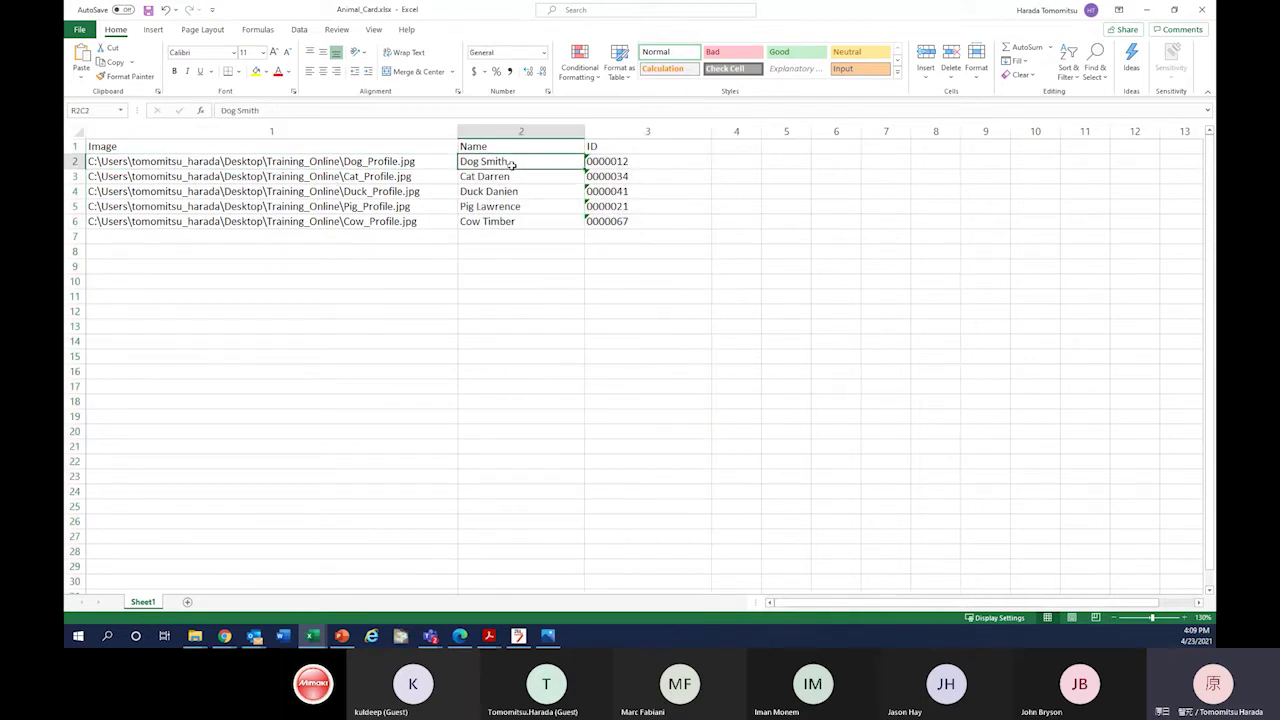
click(612, 166)
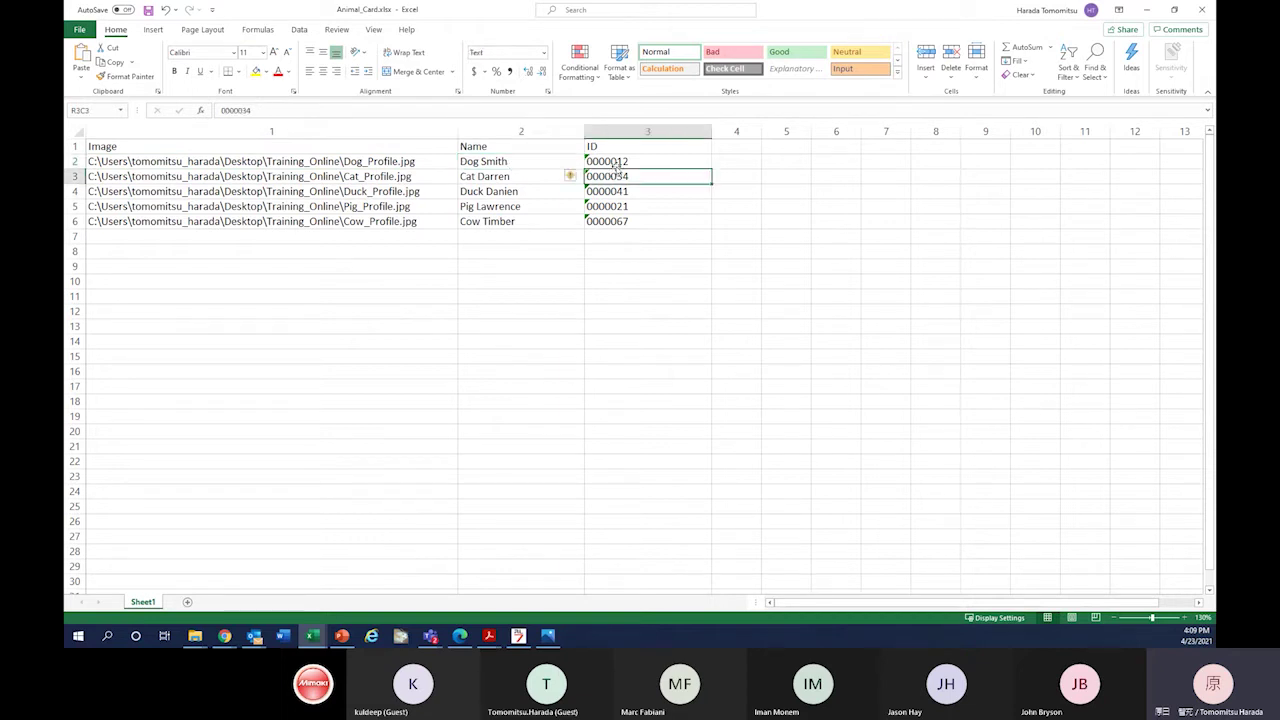
click(624, 173)
click(622, 165)
click(625, 174)
click(624, 166)
click(628, 176)
Widen column 4, then select and deselect columns 1 through 10
click(745, 176)
drag(761, 131, 813, 133)
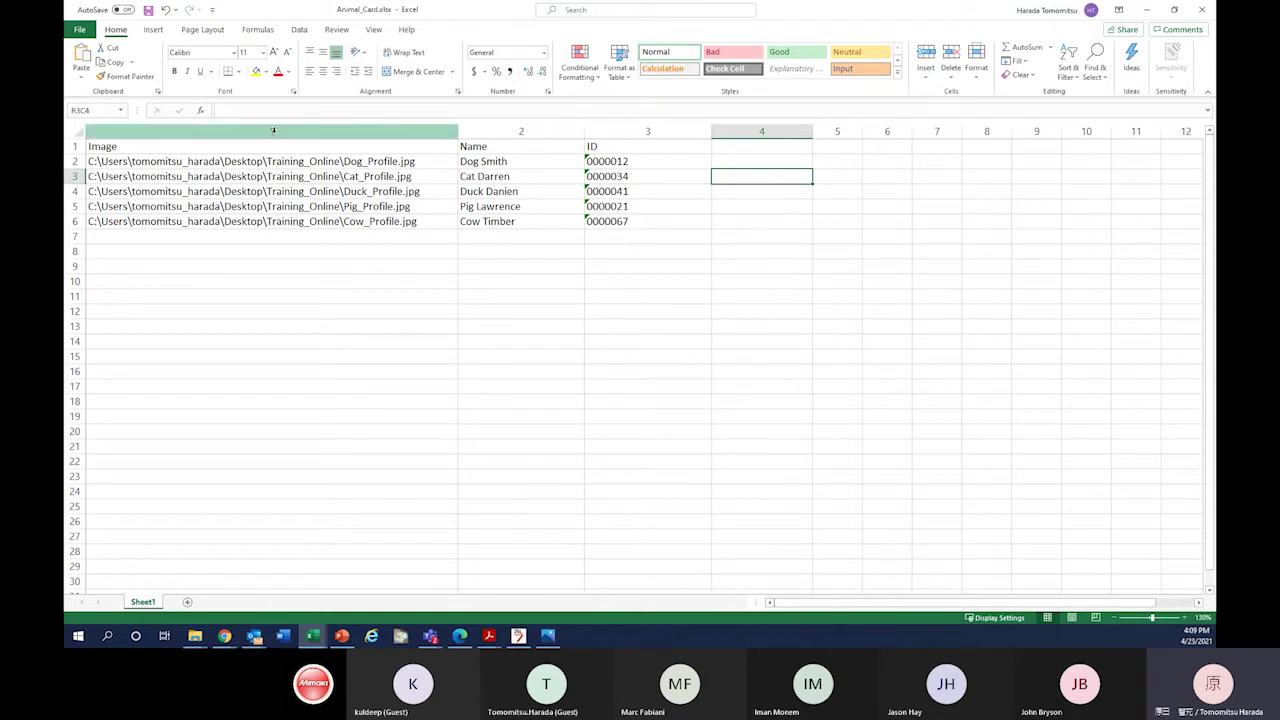
drag(274, 131, 1093, 128)
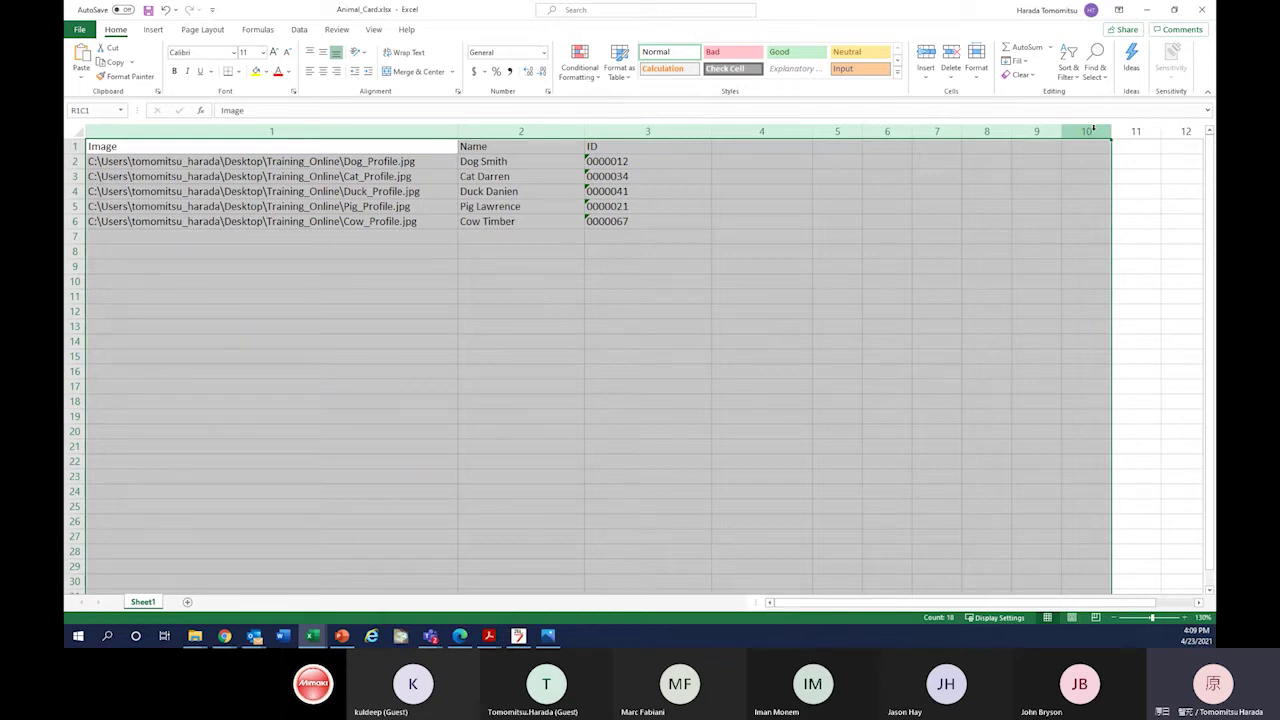
click(333, 267)
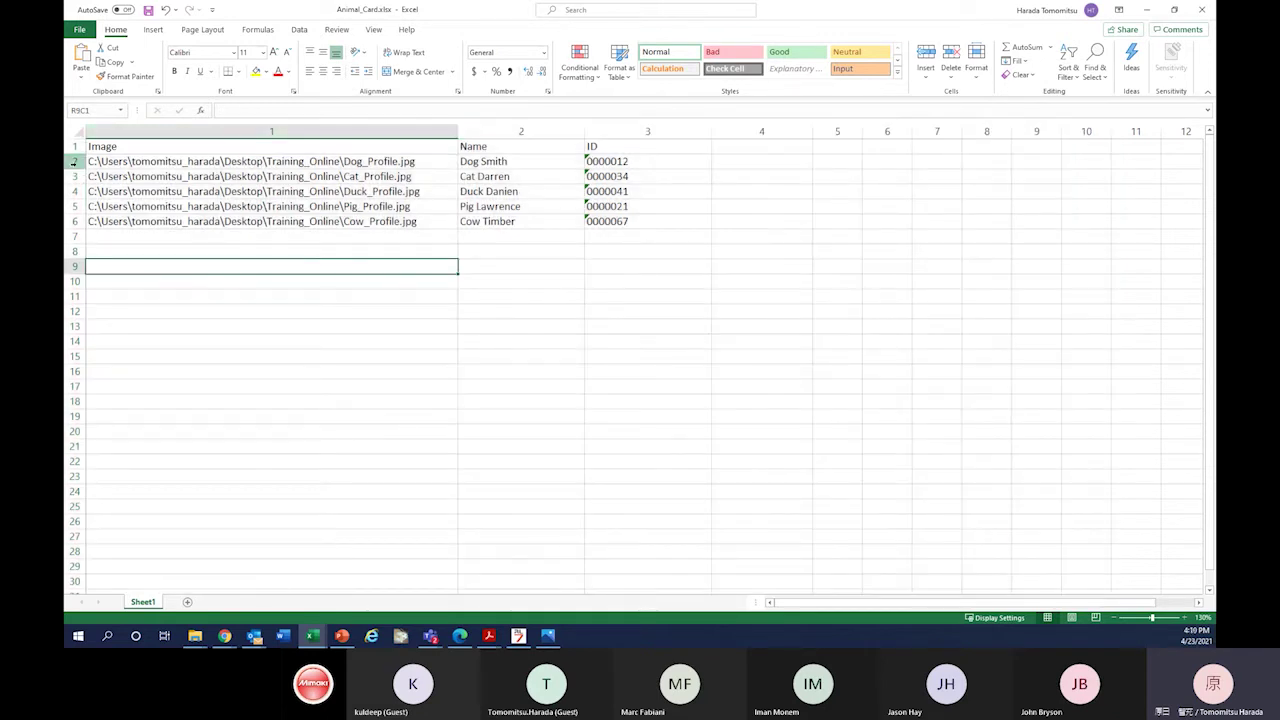
drag(74, 161, 101, 541)
scroll(175, 360, up, 4)
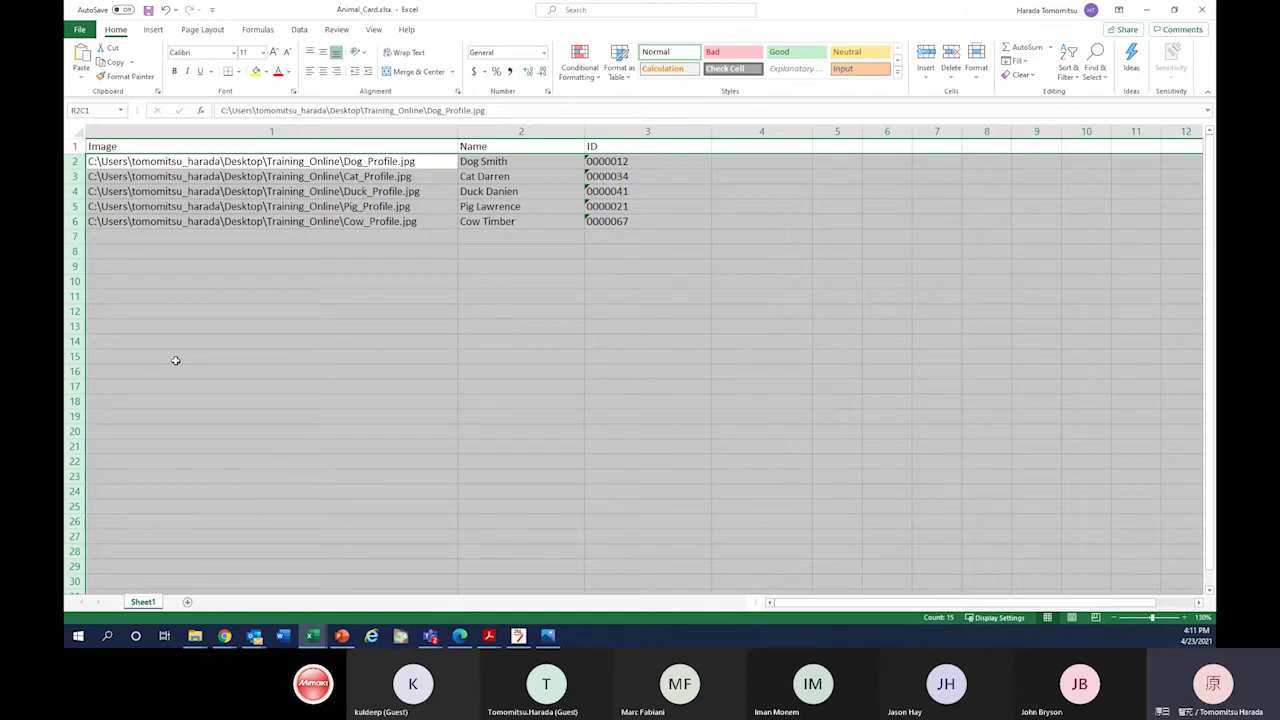
click(384, 309)
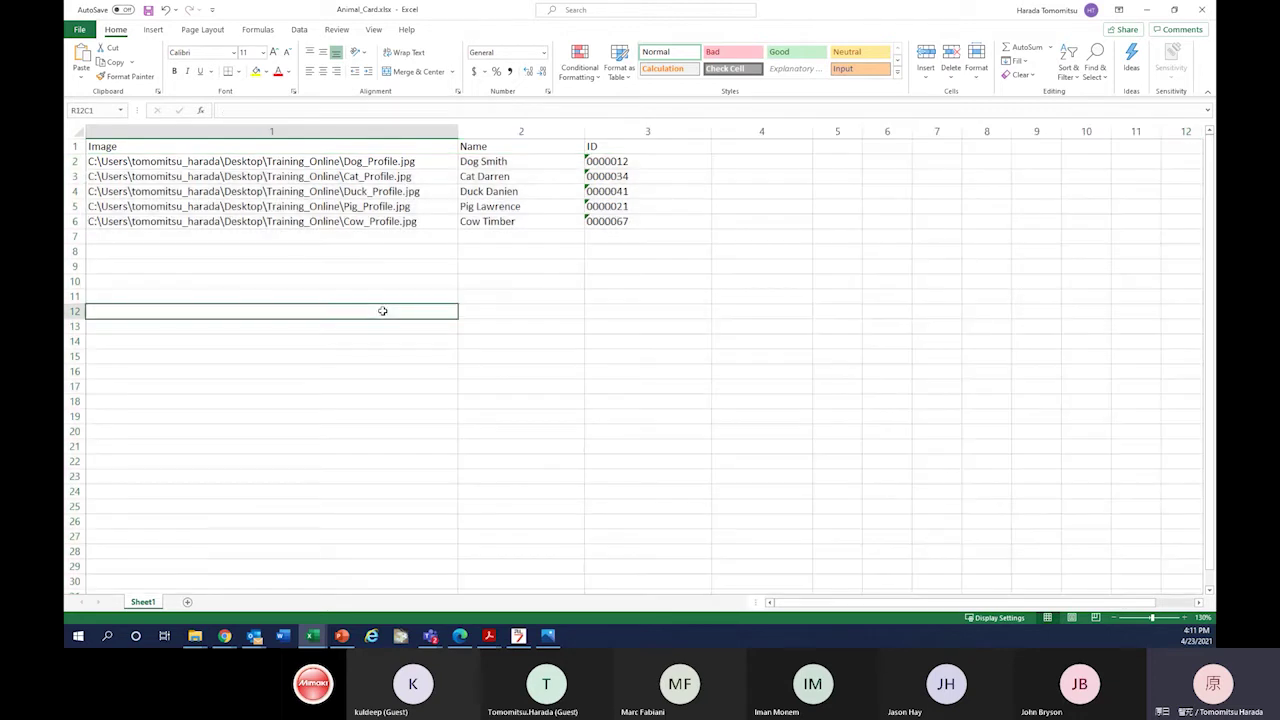
click(171, 144)
double_click(433, 161)
drag(433, 161, 343, 161)
click(380, 186)
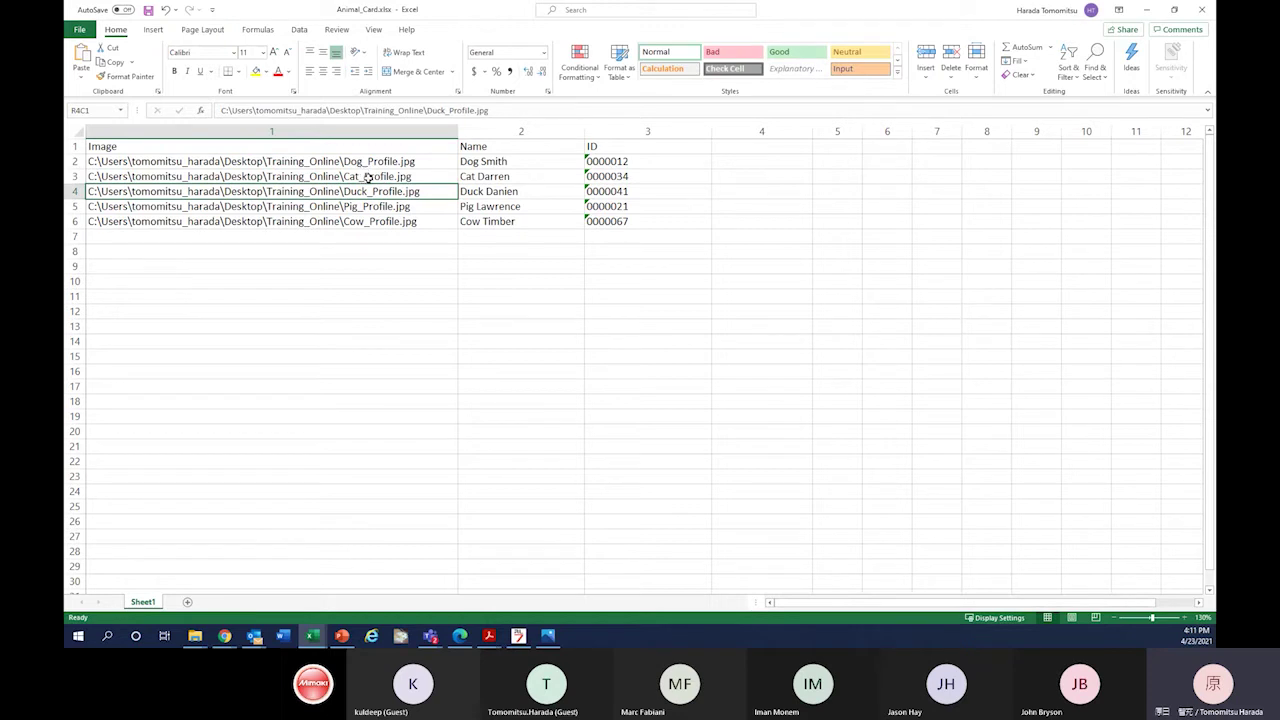
click(363, 207)
click(362, 190)
click(362, 207)
click(362, 222)
click(103, 163)
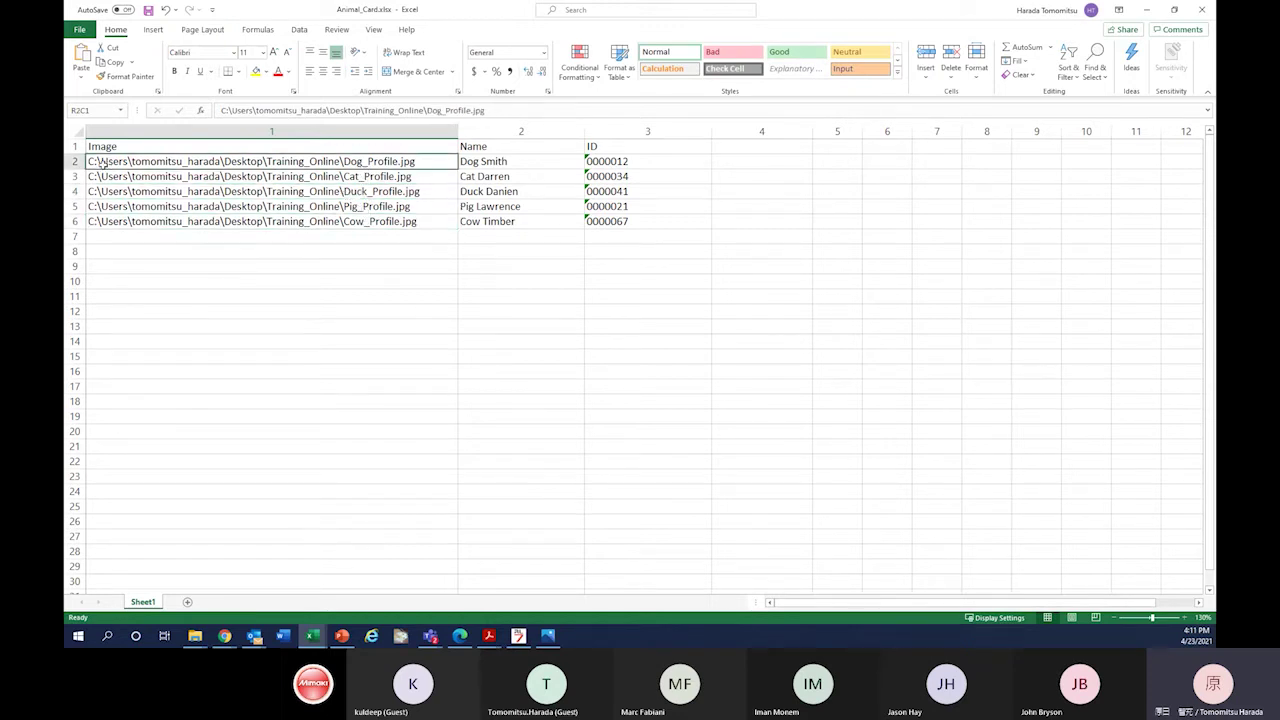
double_click(423, 161)
drag(423, 161, 88, 161)
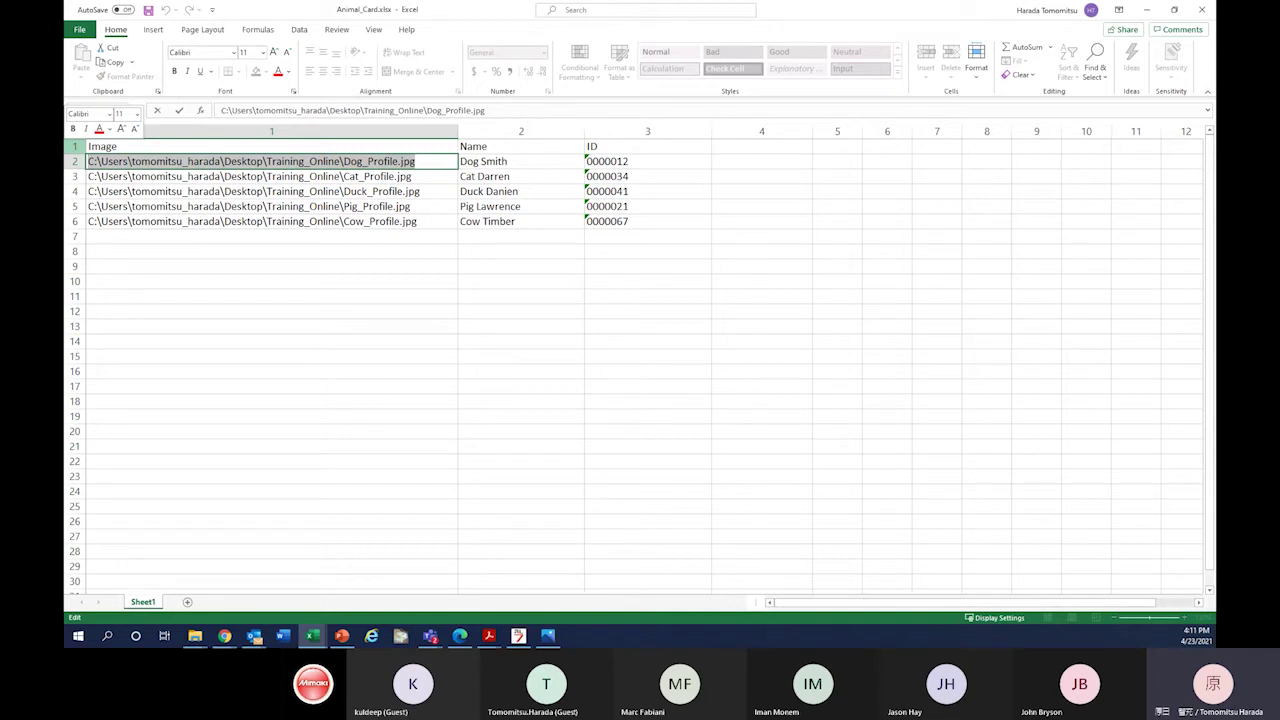
click(497, 110)
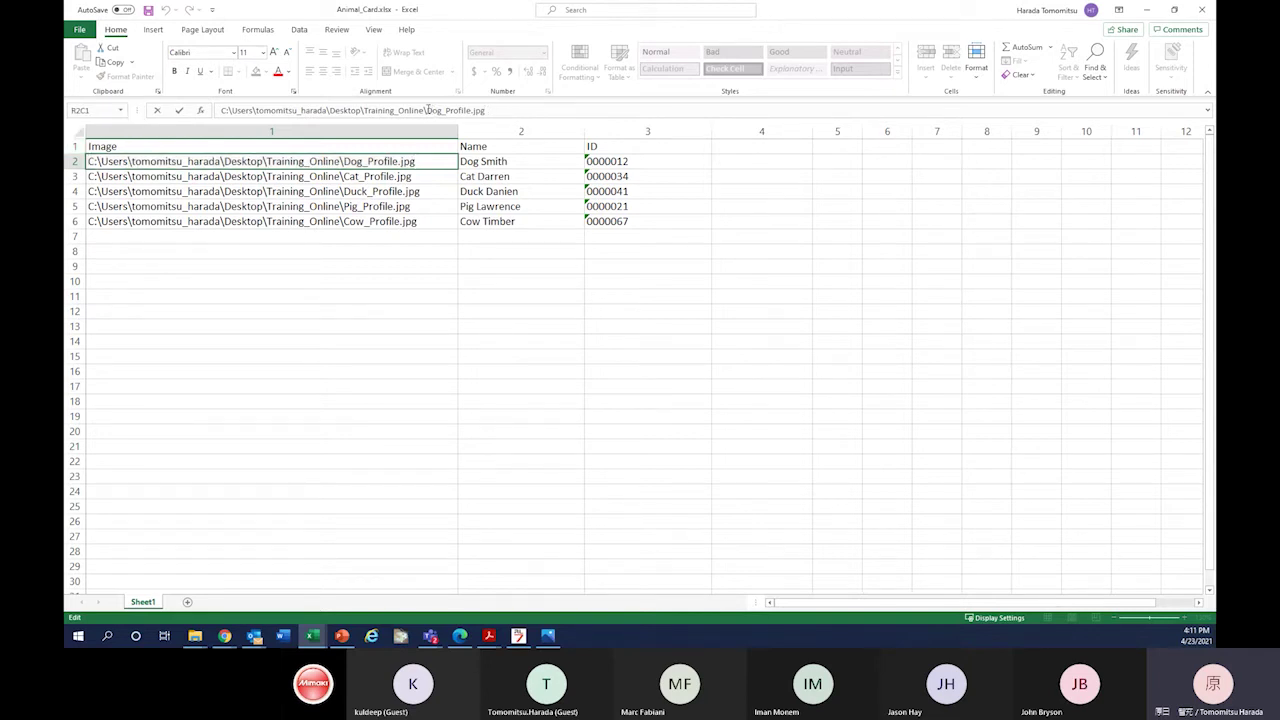
click(506, 233)
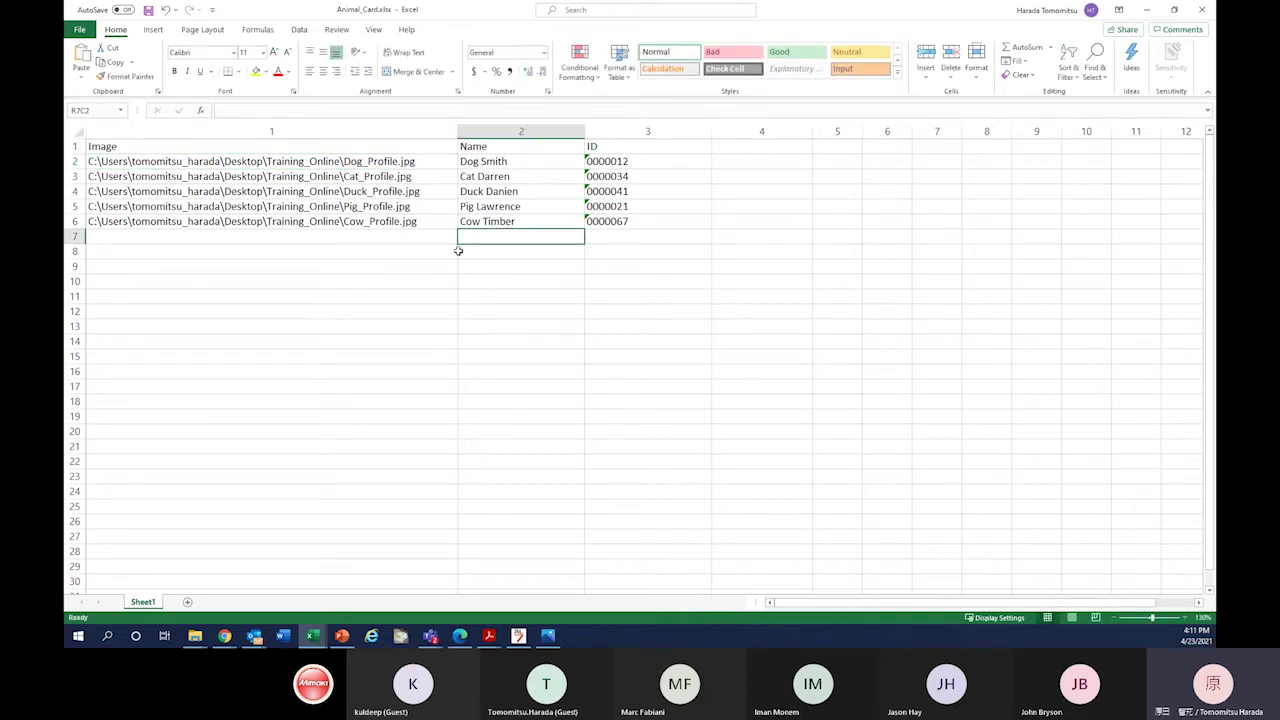
mouse_move(500, 160)
mouse_down()
mouse_move(500, 178)
mouse_move(503, 160)
mouse_up()
click(501, 131)
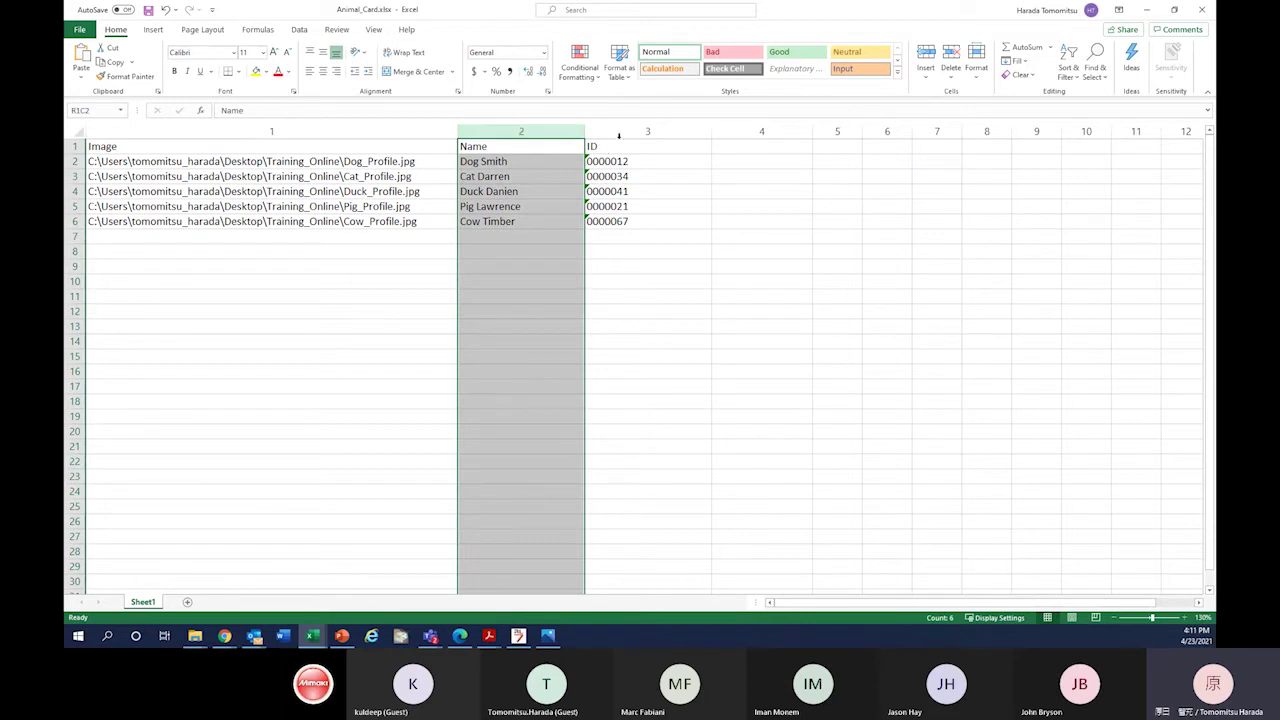
click(645, 131)
click(563, 254)
mouse_move(550, 222)
mouse_down()
mouse_move(551, 237)
mouse_move(548, 221)
mouse_up()
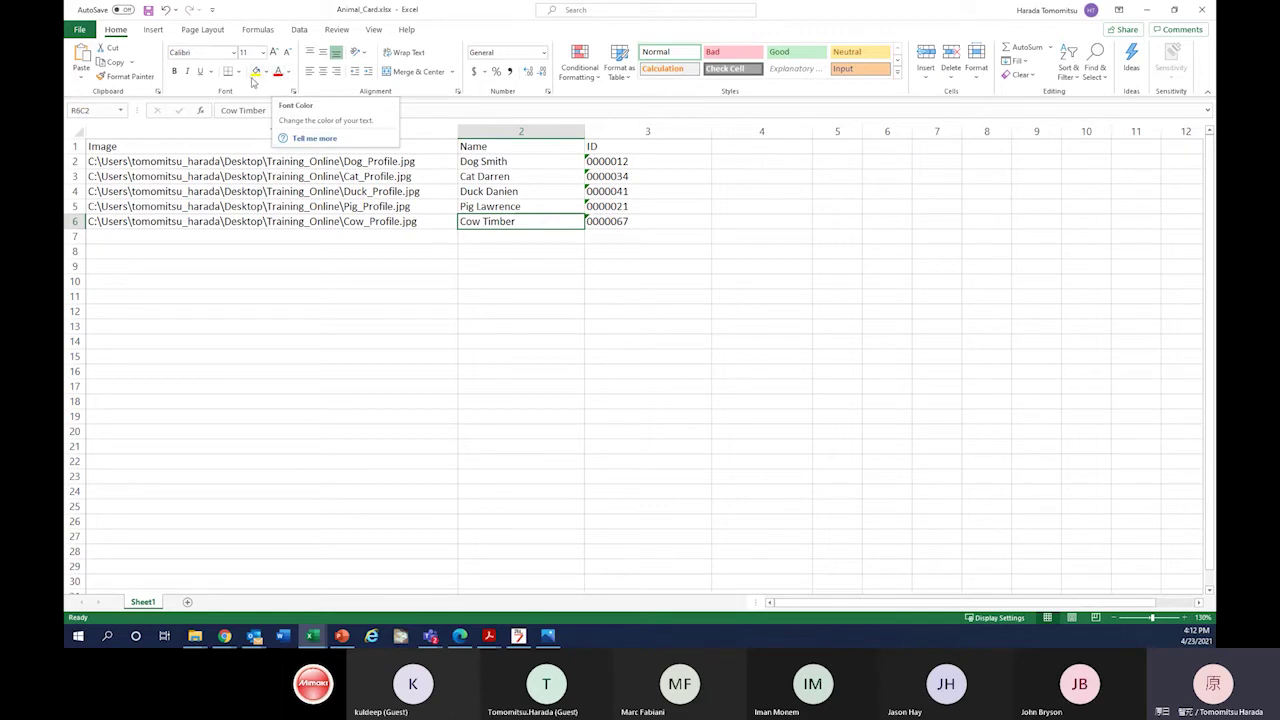
Save the workbook as Animal_Card.csv in CSV UTF-8 (Comma delimited) format
click(82, 30)
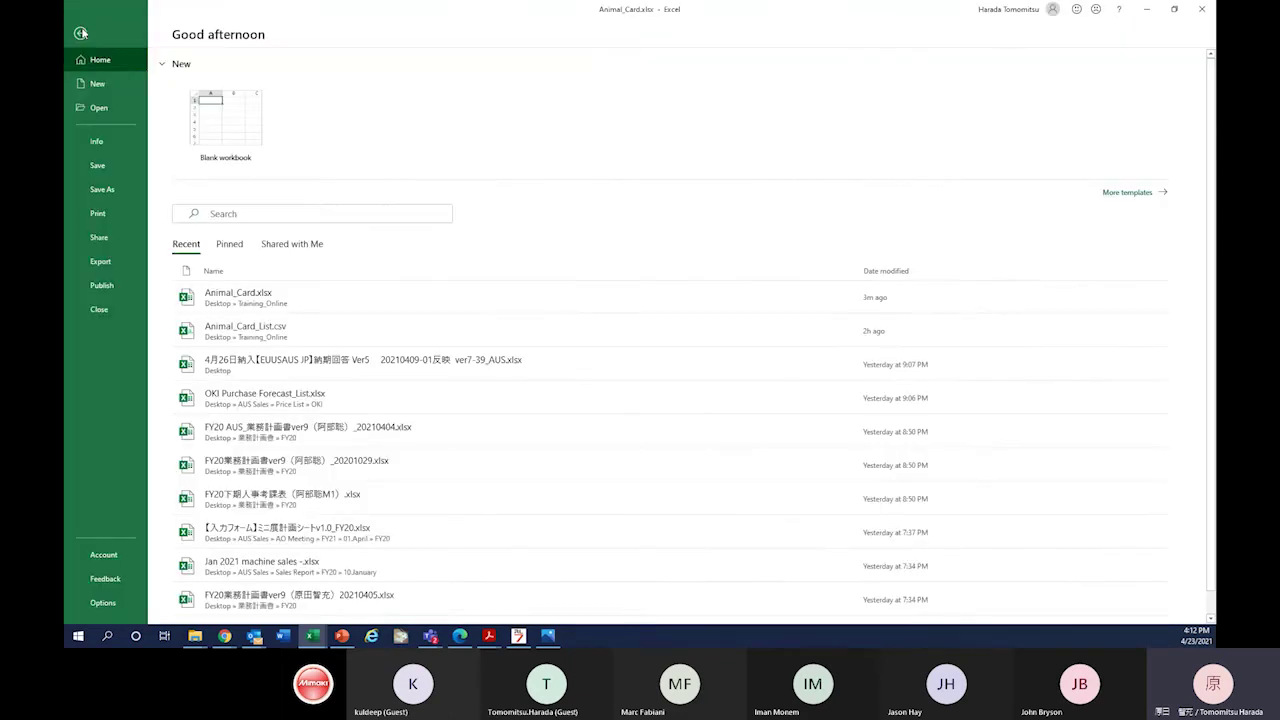
click(97, 191)
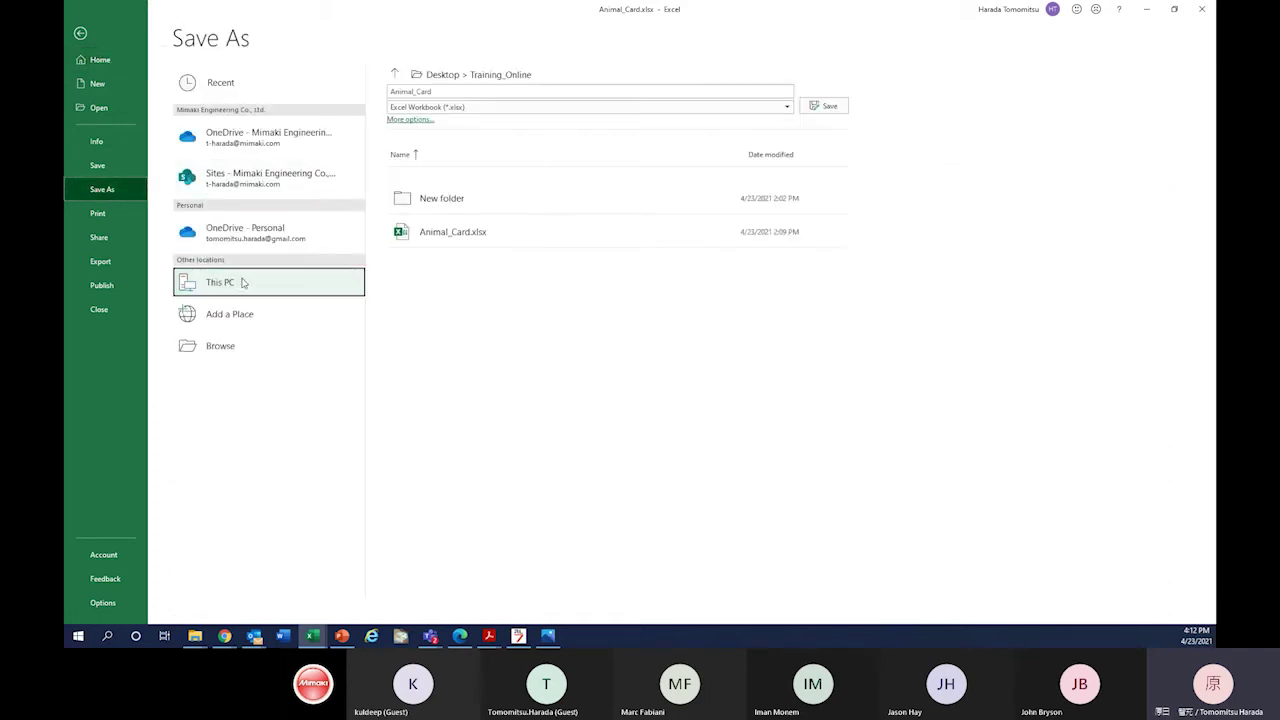
click(787, 108)
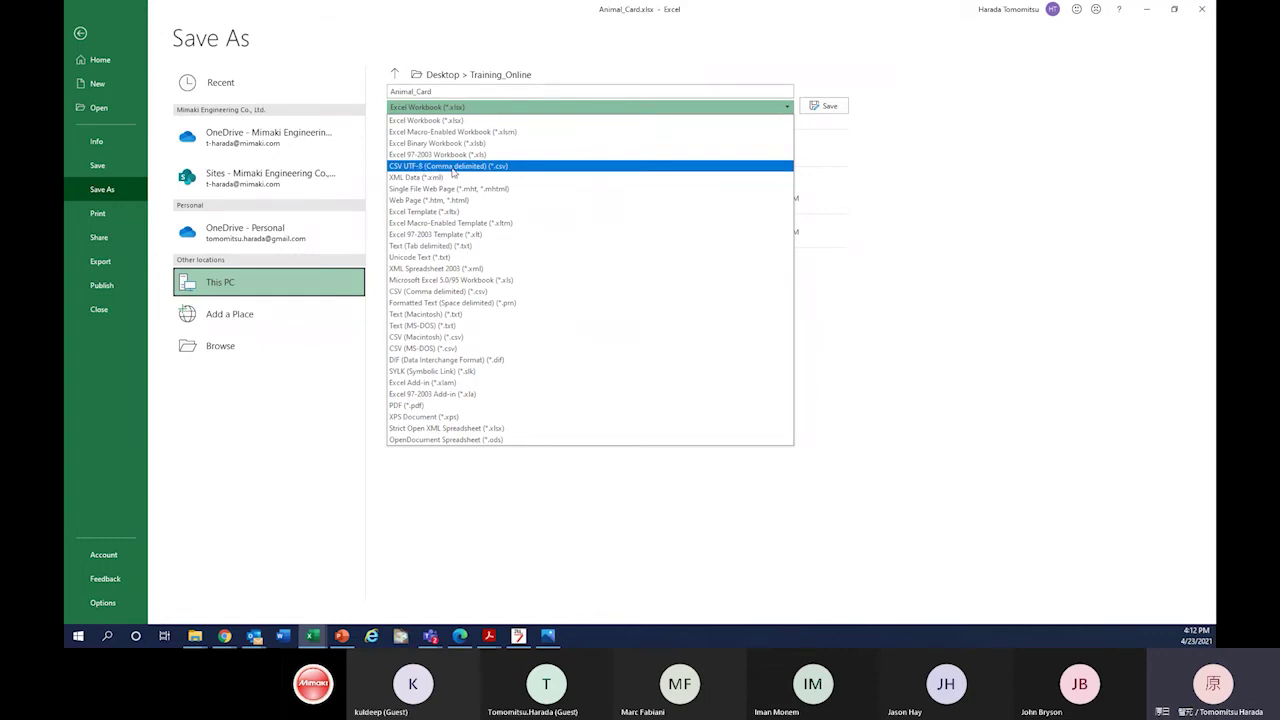
click(453, 168)
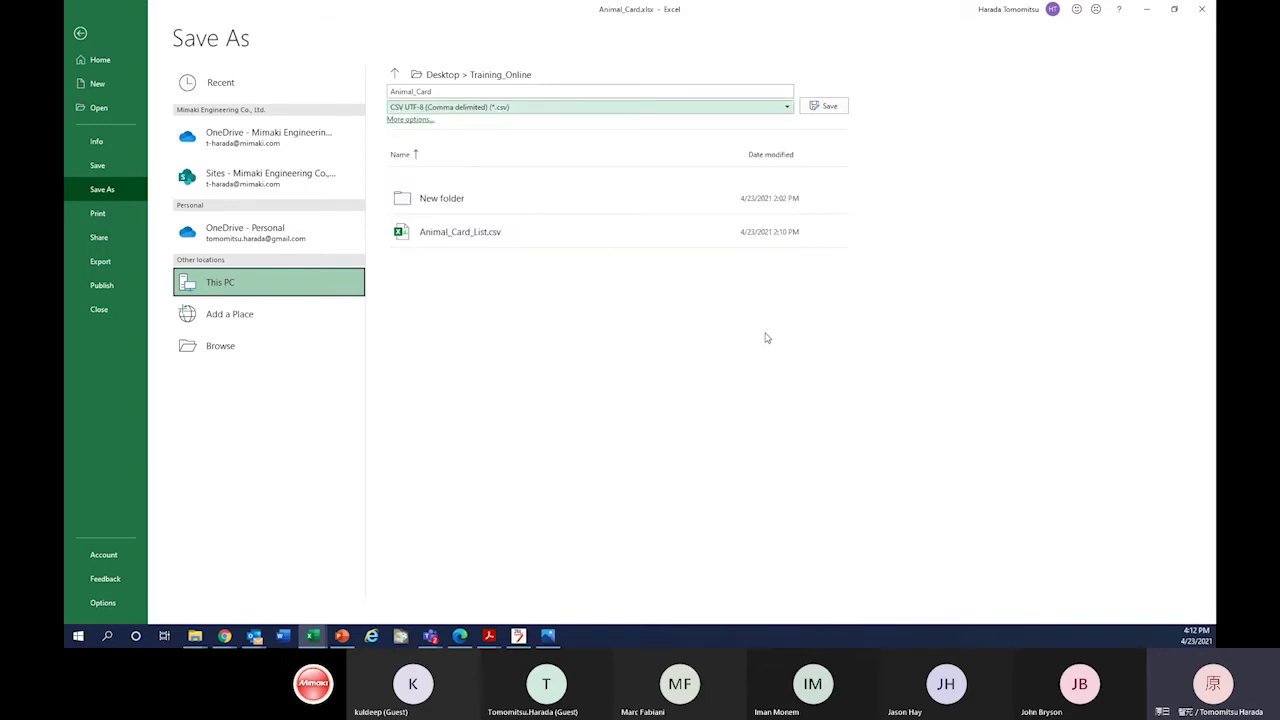
click(829, 108)
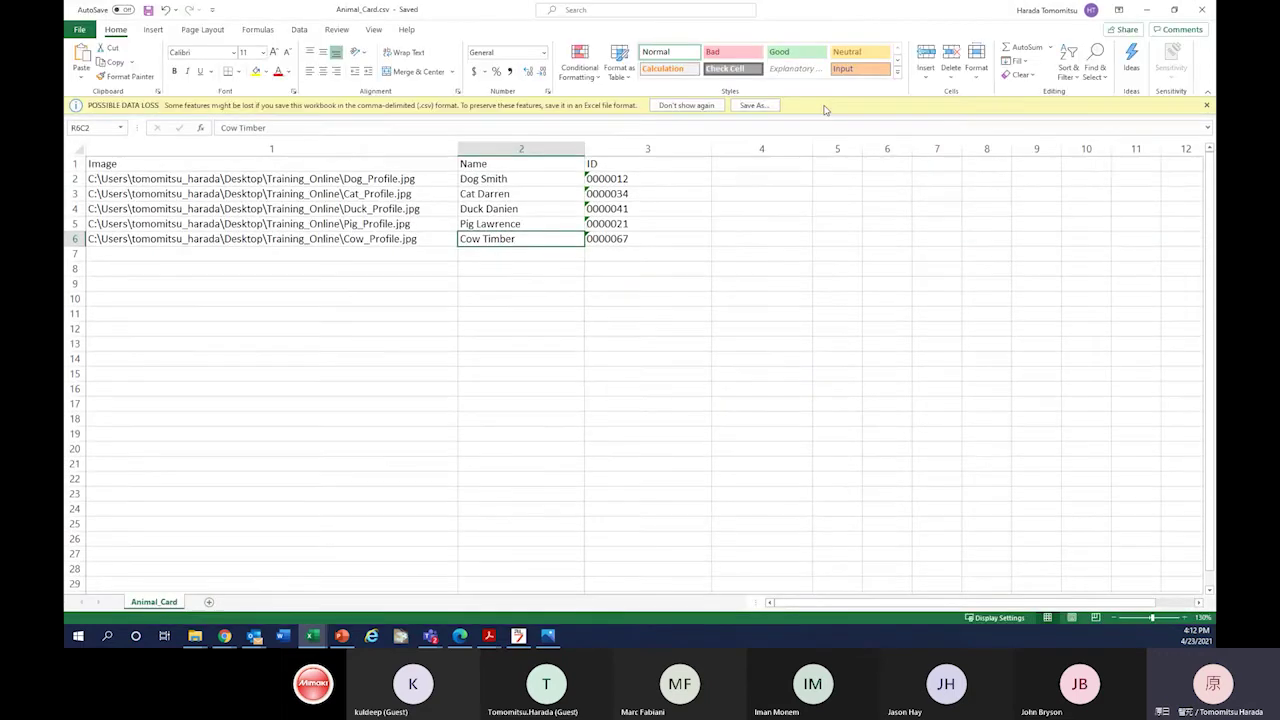
Close the Excel workbook
click(648, 418)
click(651, 360)
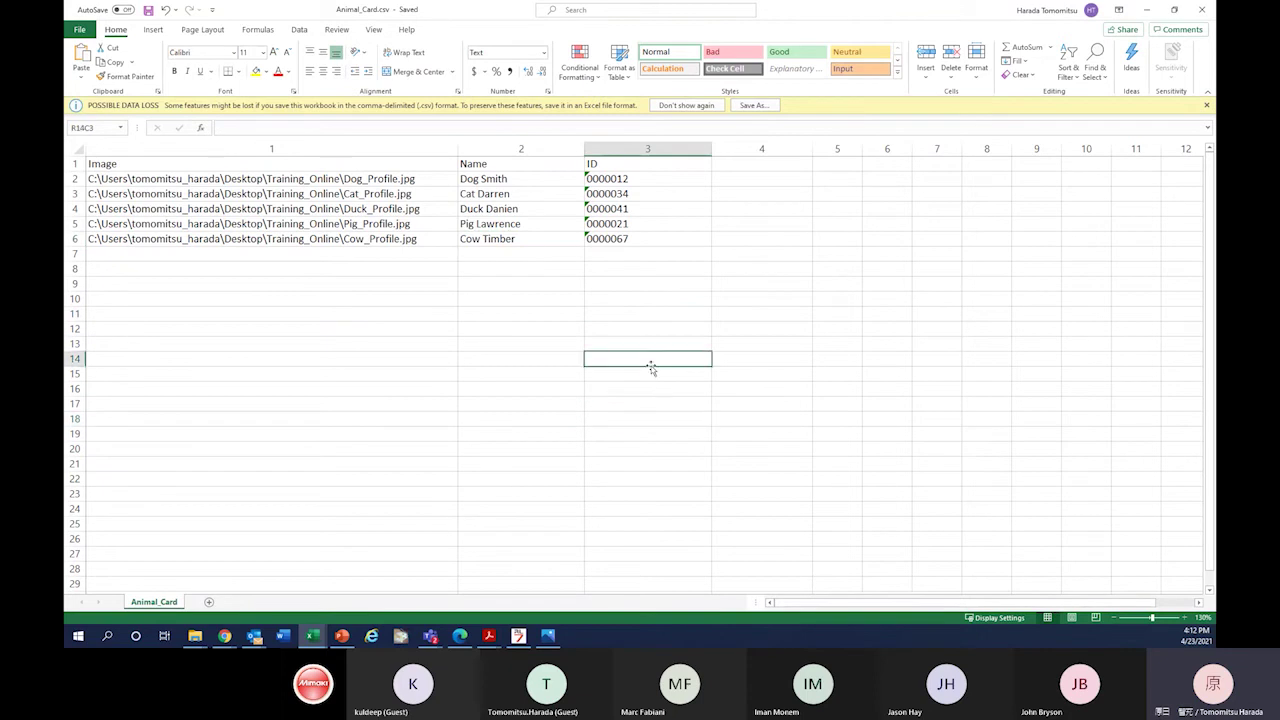
click(1203, 12)
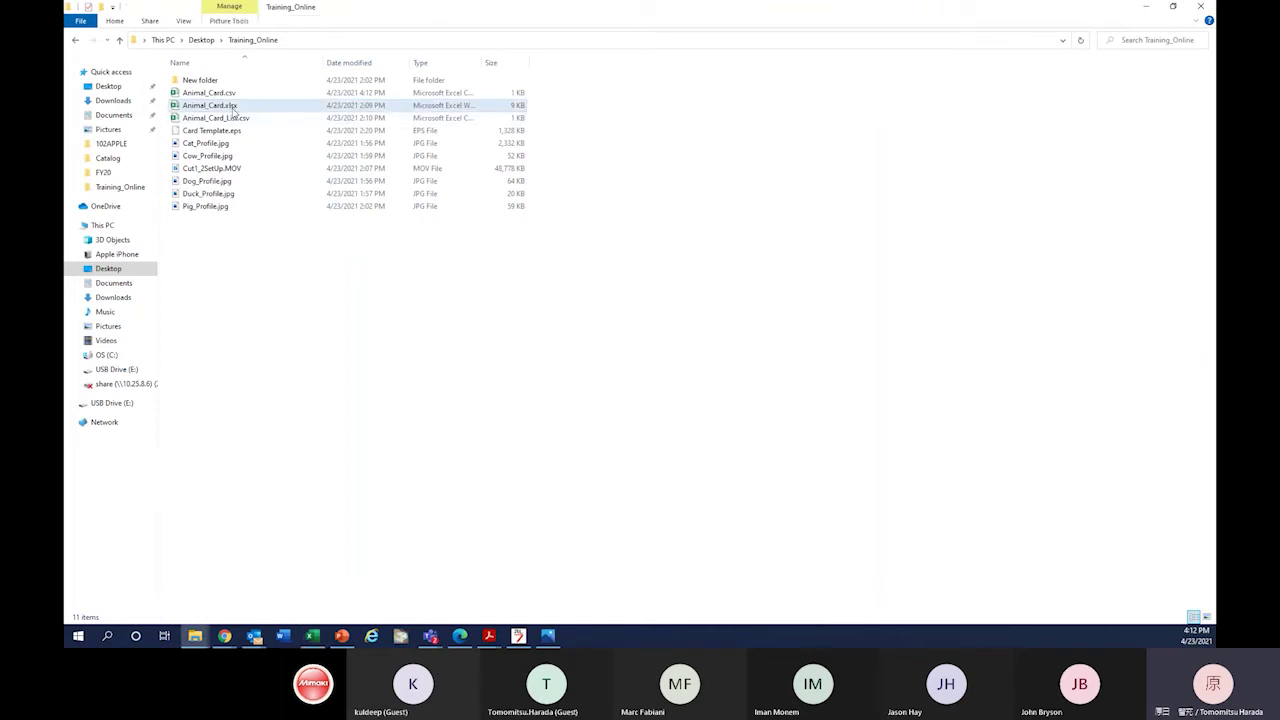
Open Animal_Card.csv with Notepad and maximize the Notepad window
click(216, 94)
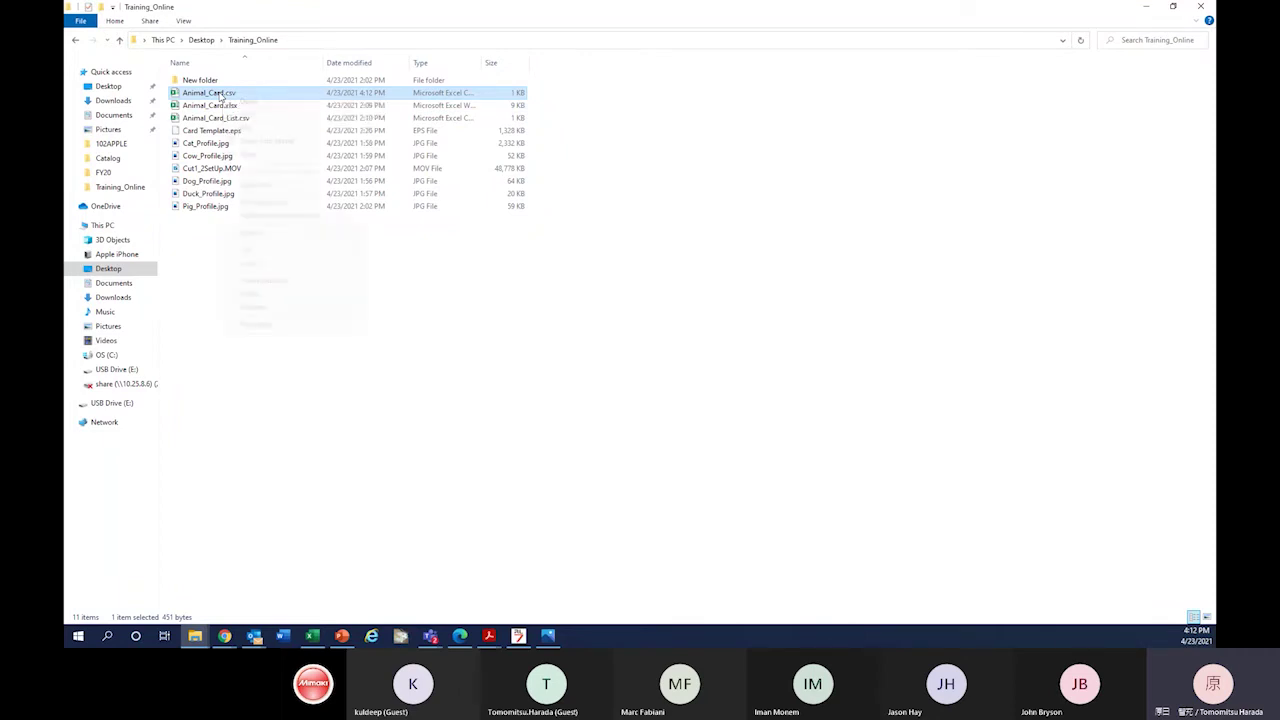
right_click(220, 96)
mouse_move(280, 190)
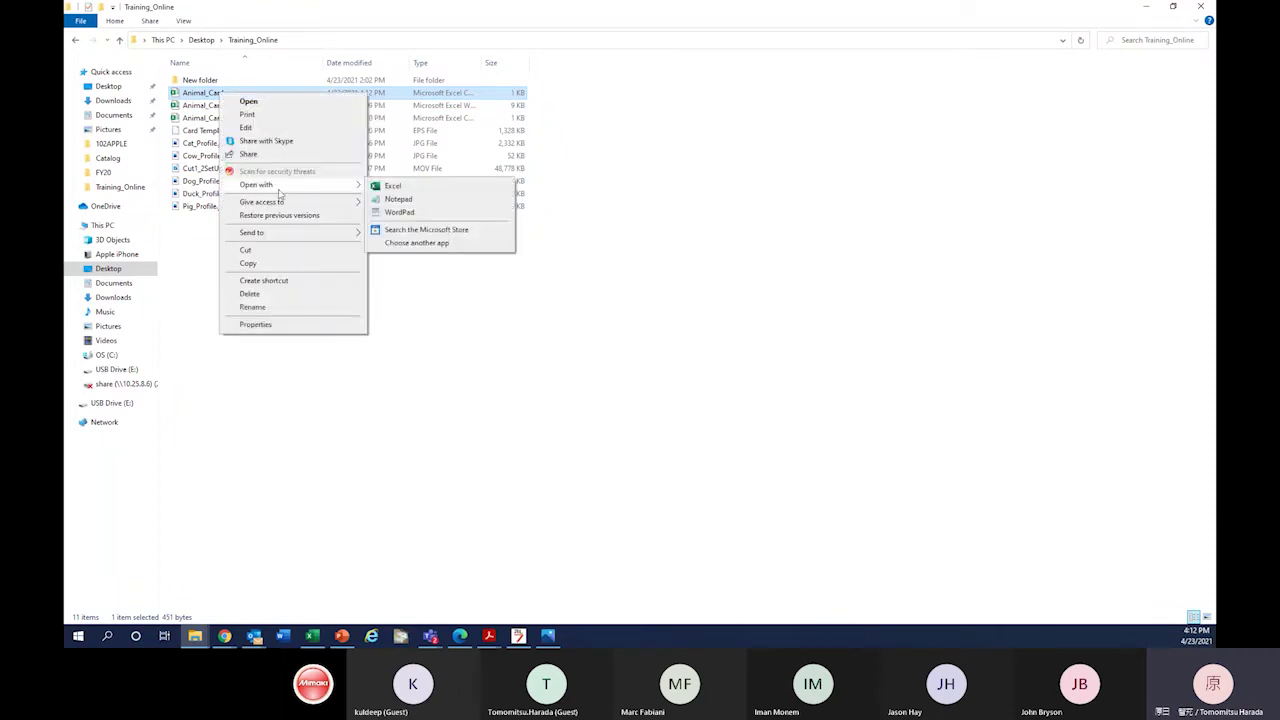
click(400, 200)
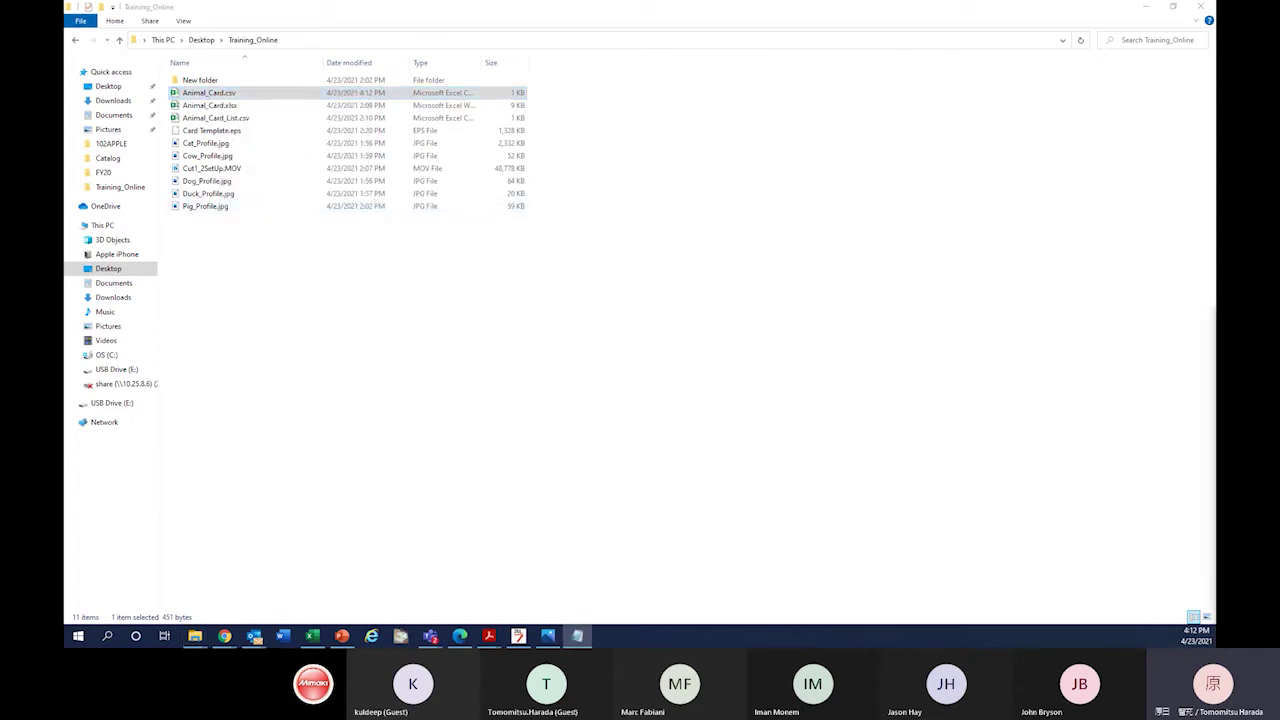
double_click(324, 146)
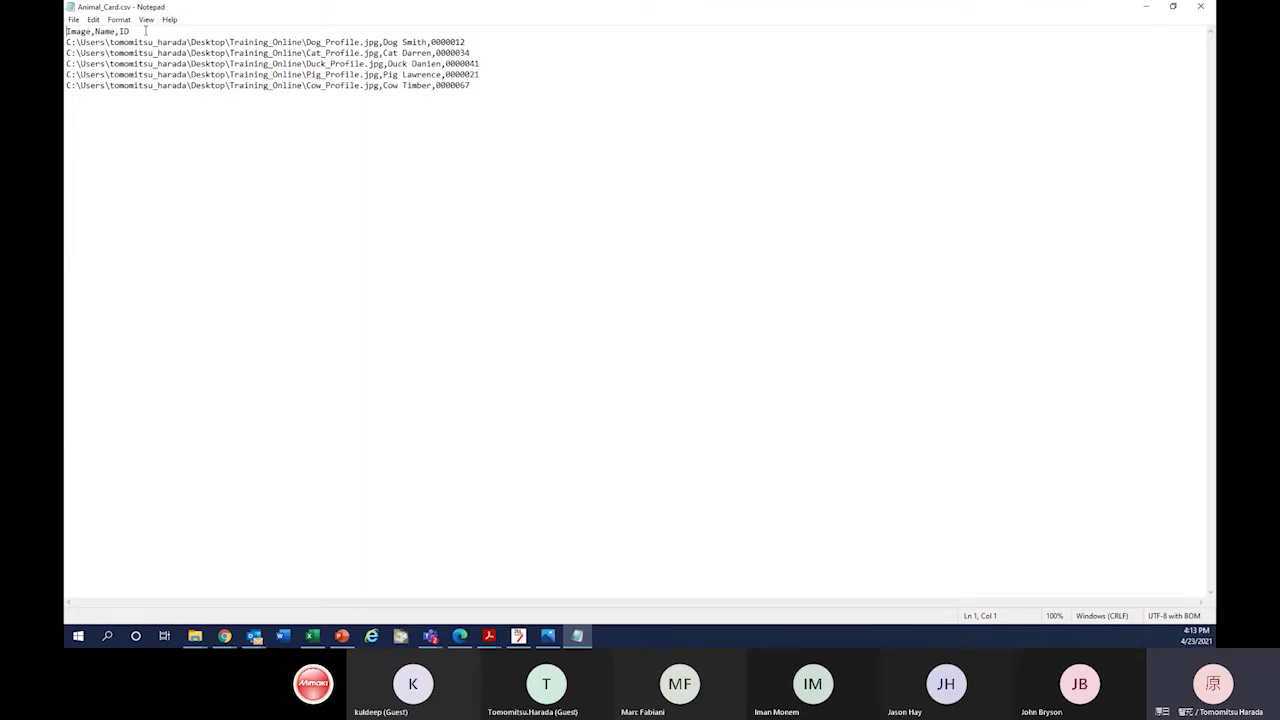
Start a Save As with file type All Files and UTF-8 encoding
click(74, 20)
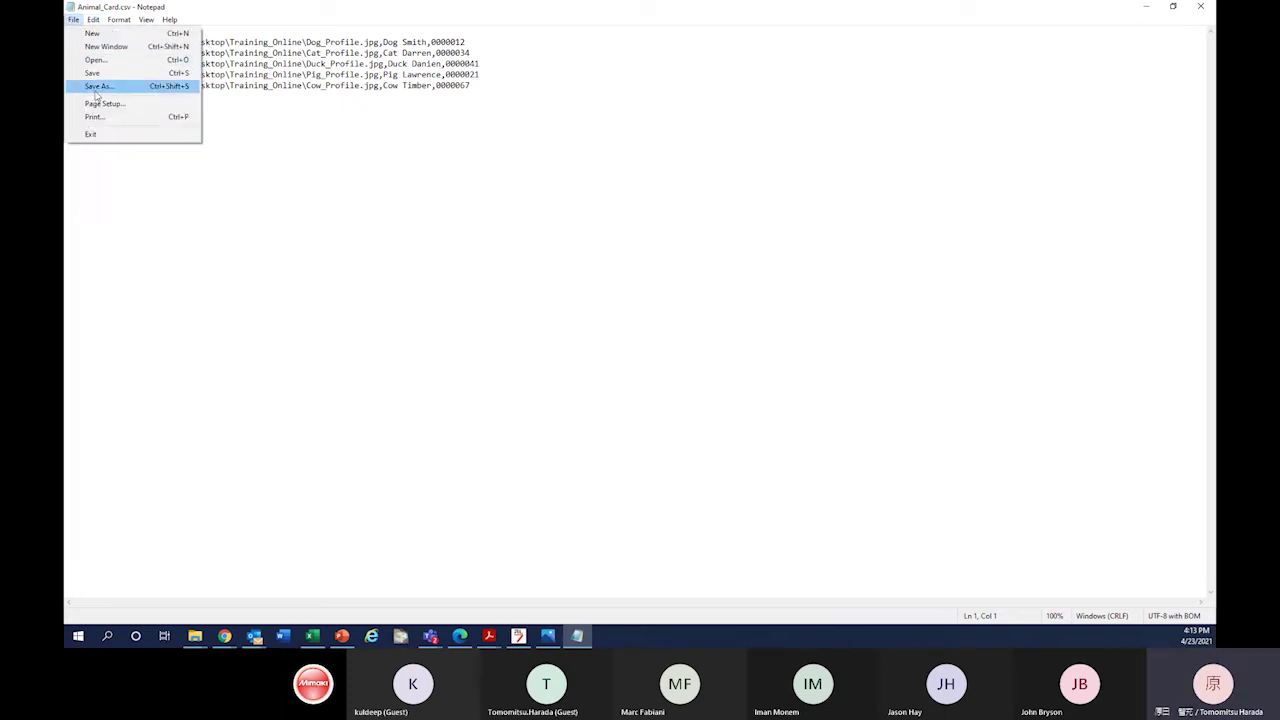
click(98, 87)
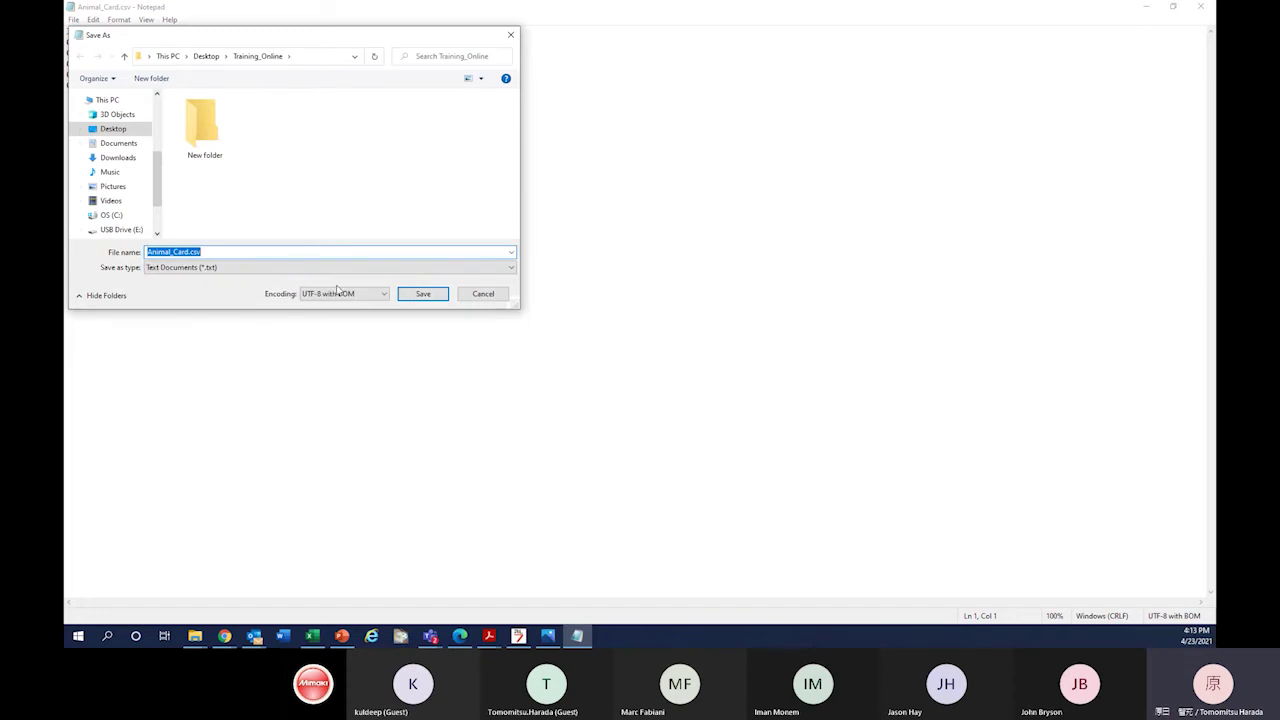
click(205, 268)
click(185, 289)
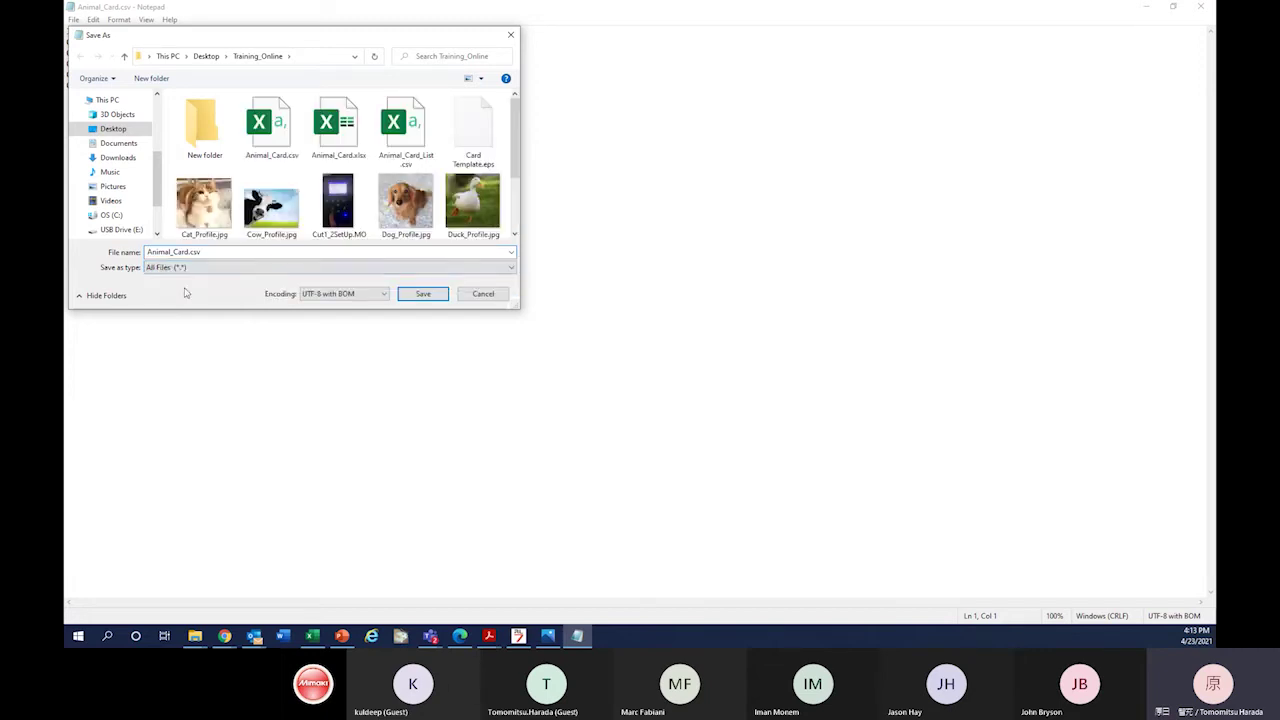
click(330, 294)
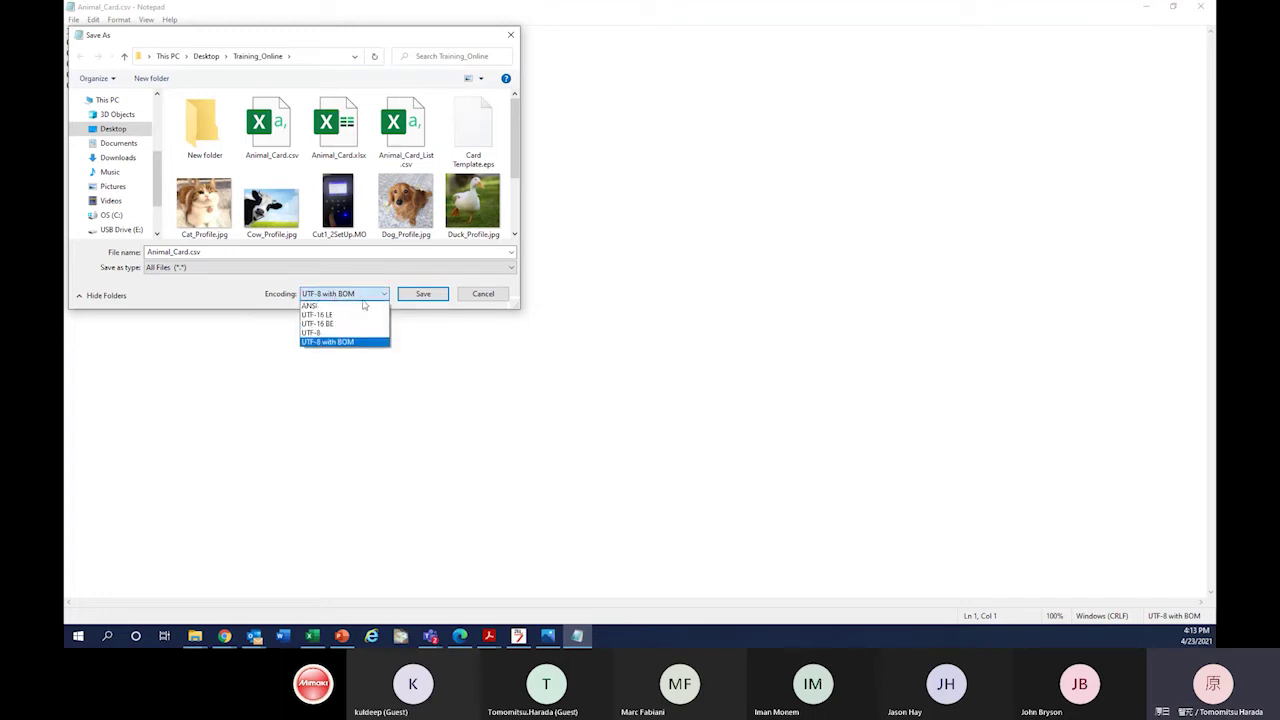
click(316, 333)
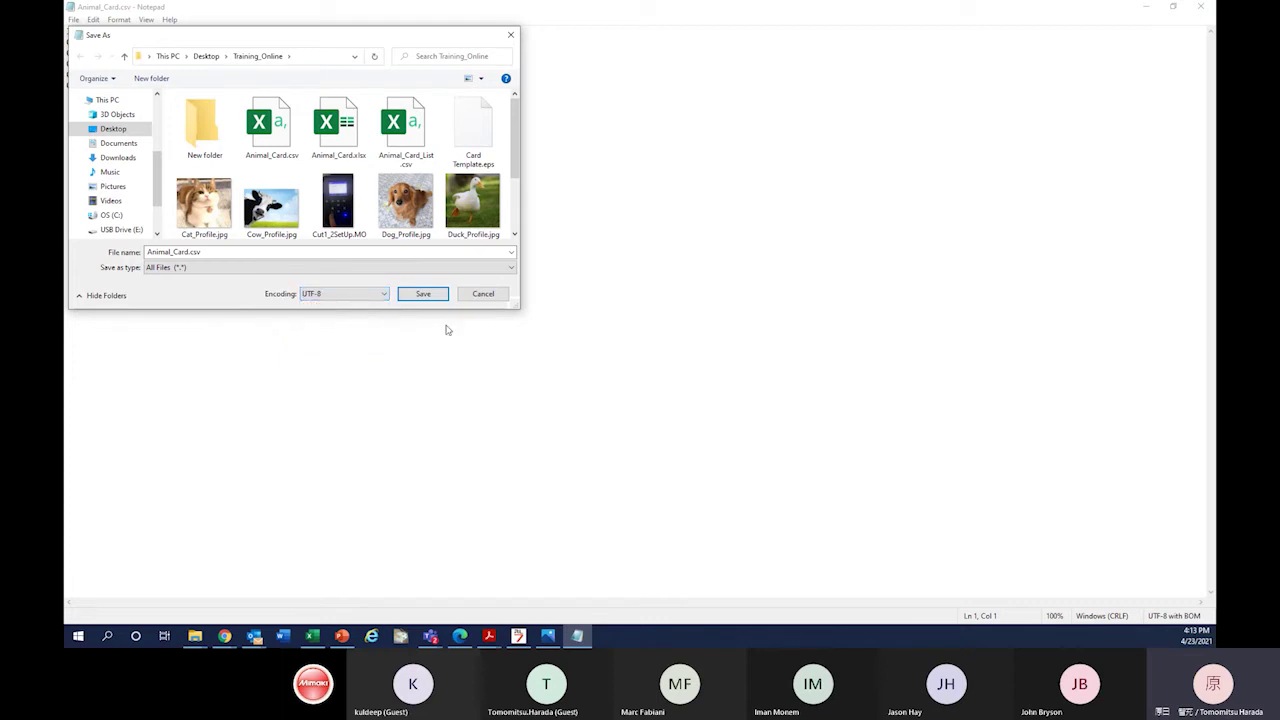
click(423, 294)
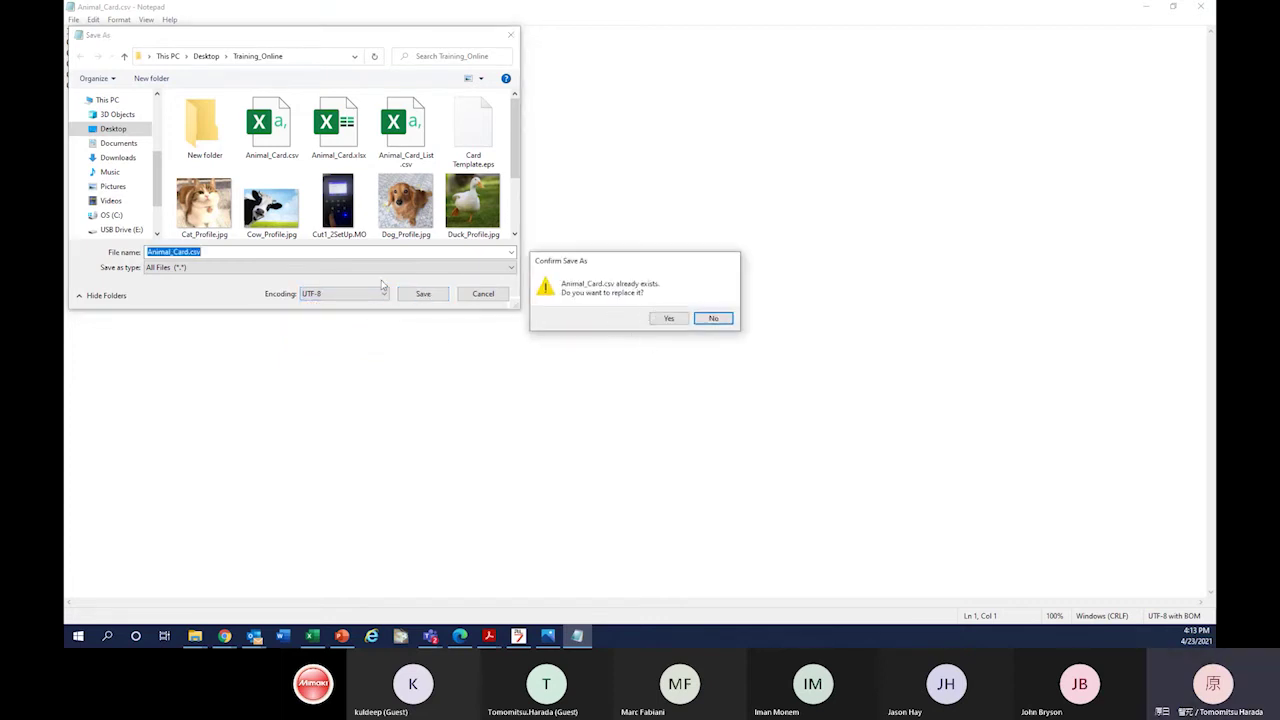
Decline overwriting, save the copy as Animal_Card_Encoded.csv, then minimize Notepad
click(712, 318)
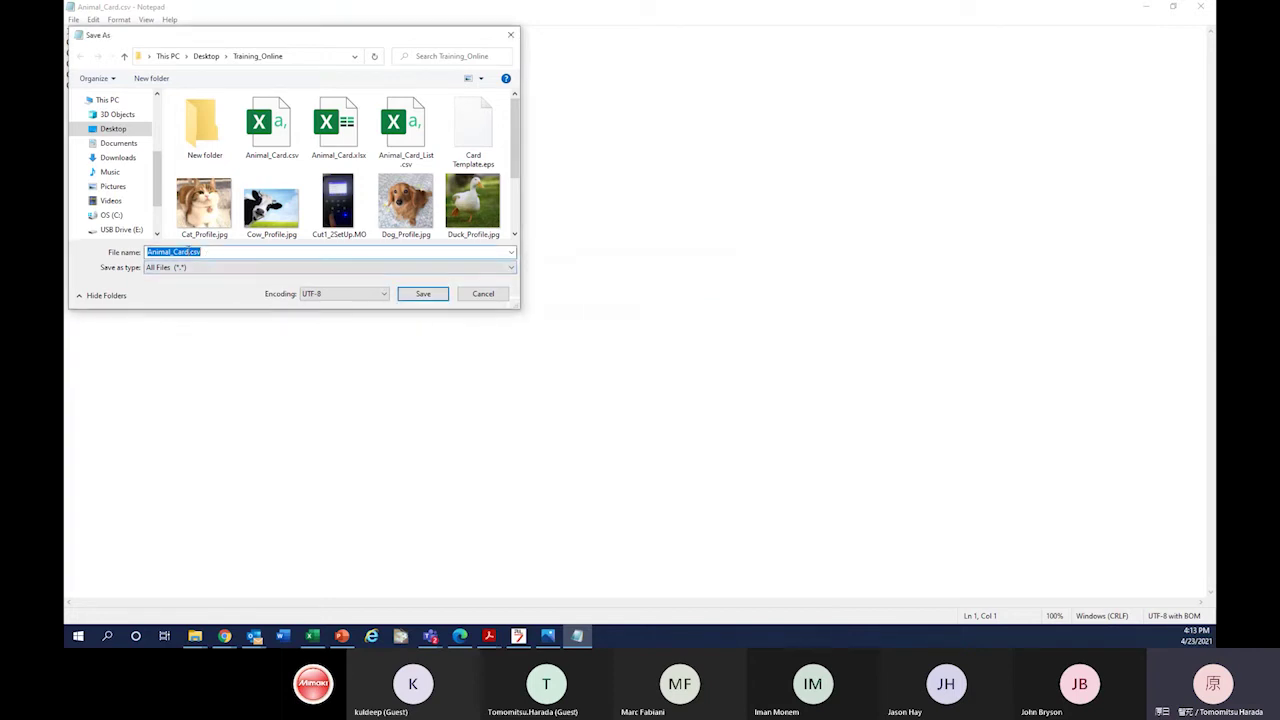
click(187, 251)
text(_Encoded)
click(442, 294)
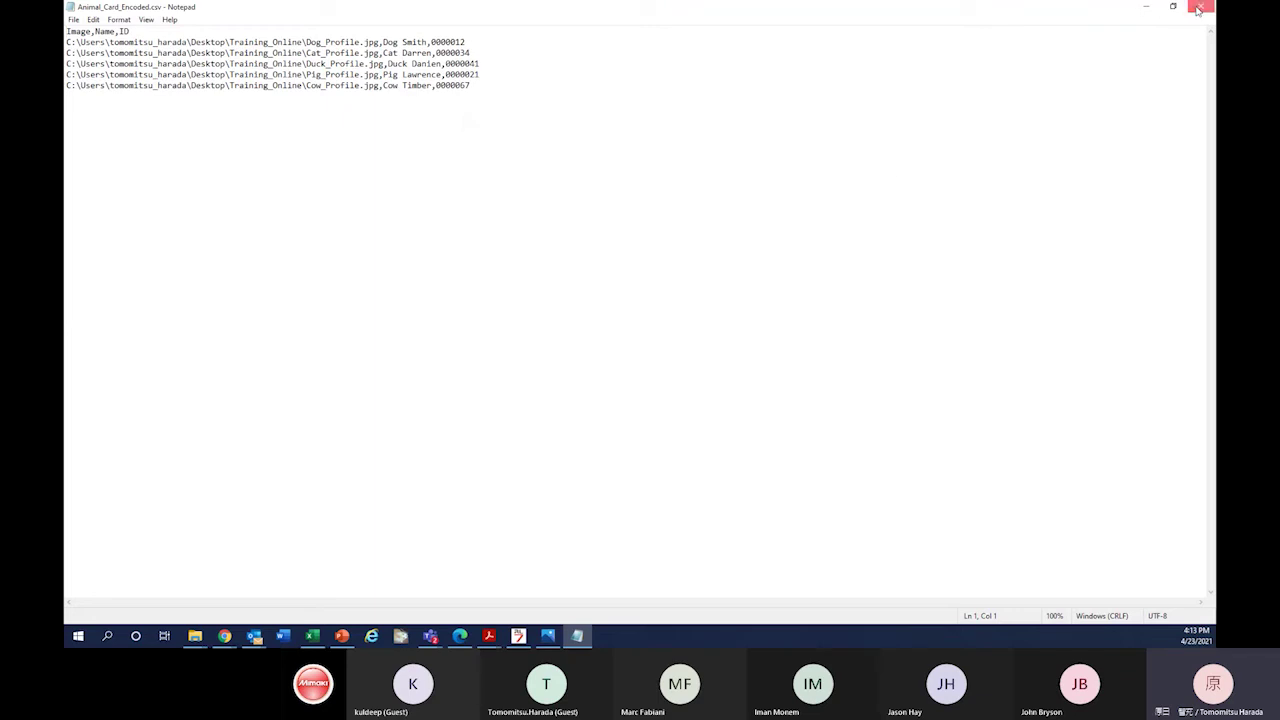
click(1155, 9)
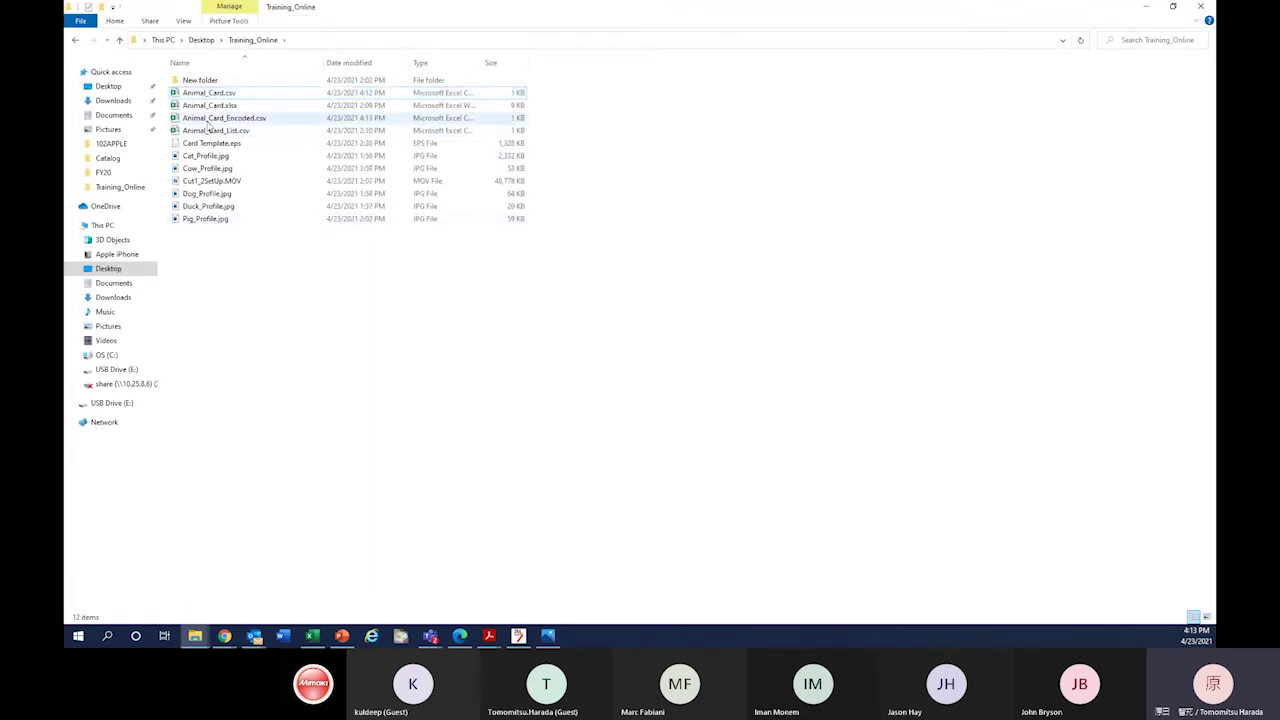
Check the new Animal_Card_Encoded.csv file and the Card Template.eps file in the folder
click(225, 118)
click(250, 308)
click(215, 119)
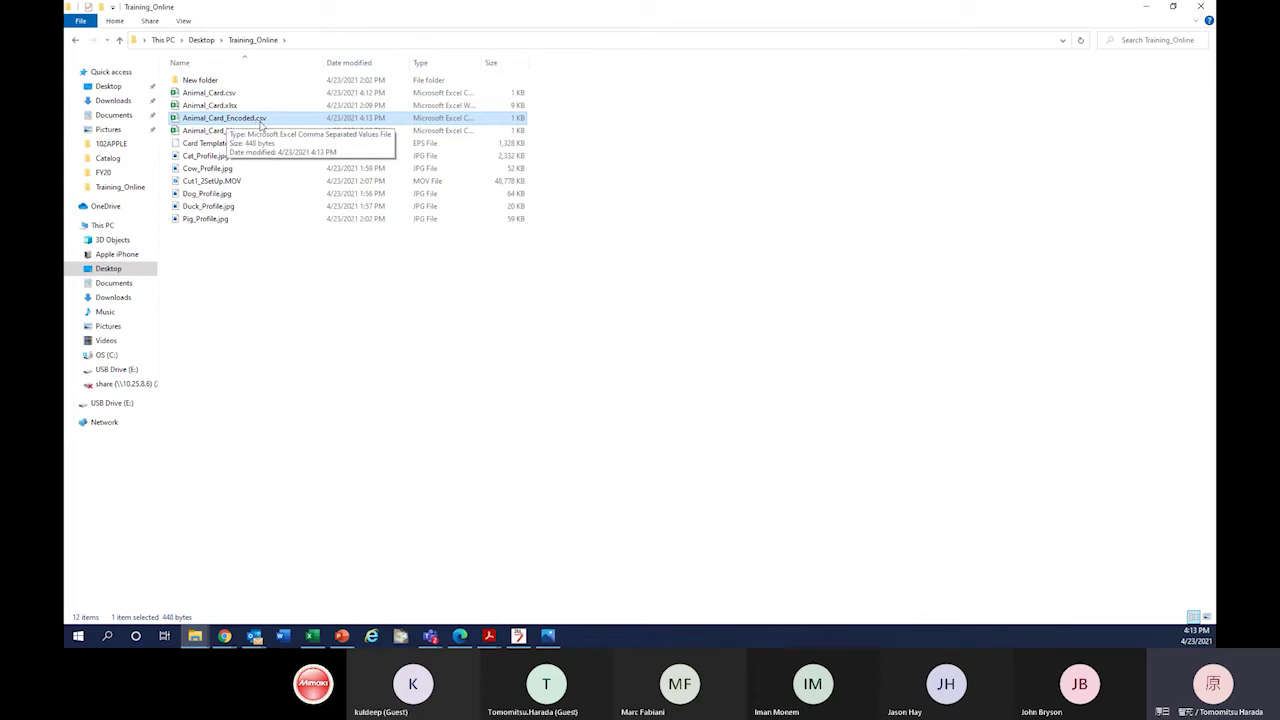
click(211, 145)
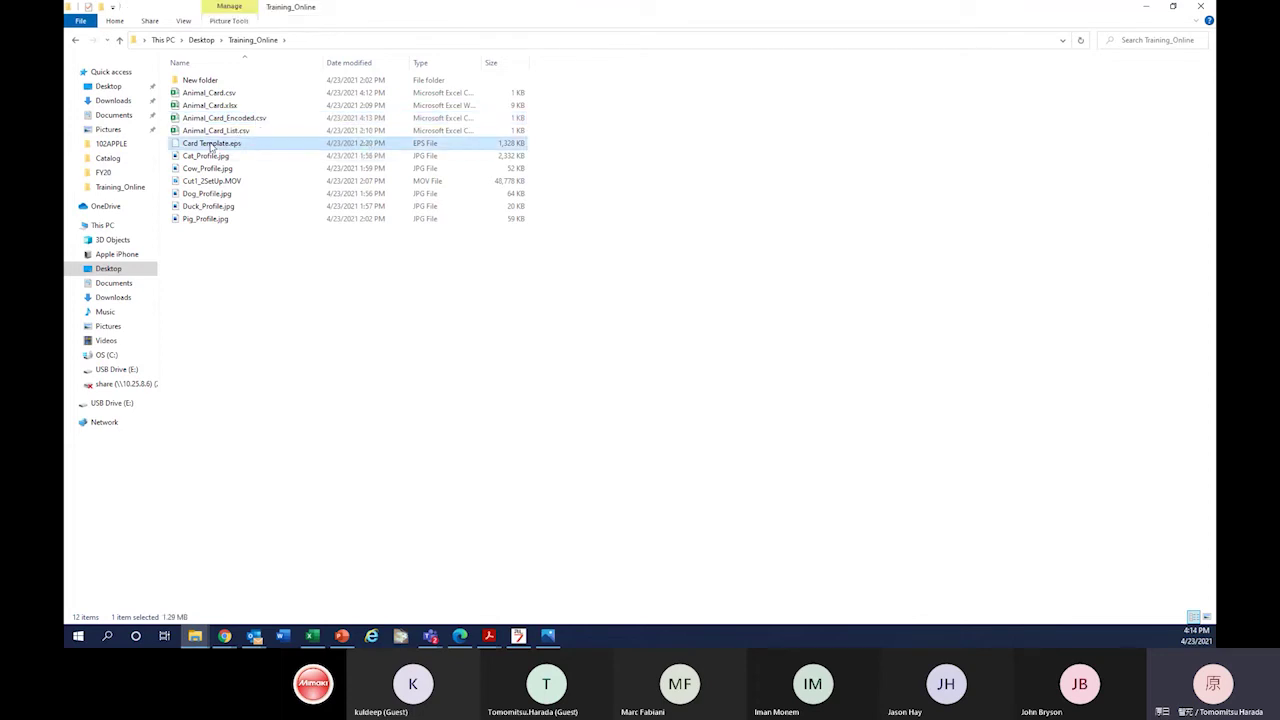
Select the cat, cow, dog and pig profile photos, then switch to RasterLink7
drag(262, 256, 192, 155)
click(238, 272)
click(204, 157)
click(206, 181)
click(200, 170)
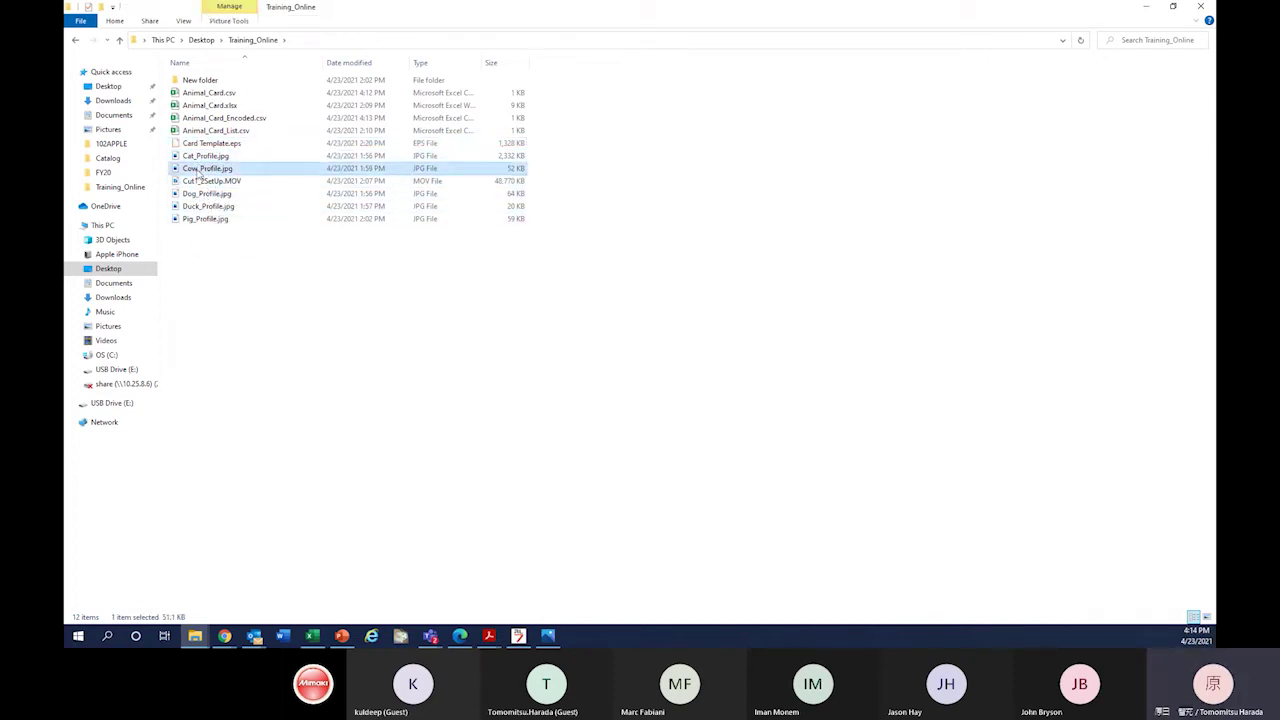
click(210, 193)
click(222, 218)
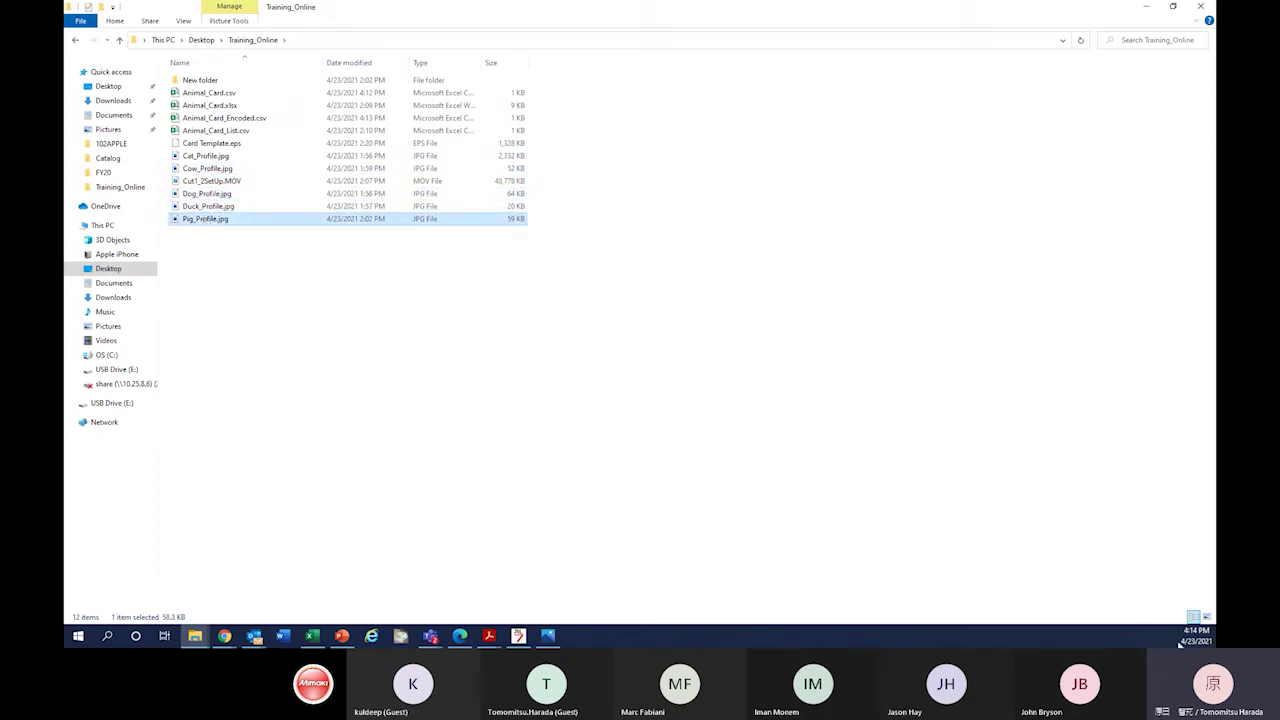
key(alt+Tab)
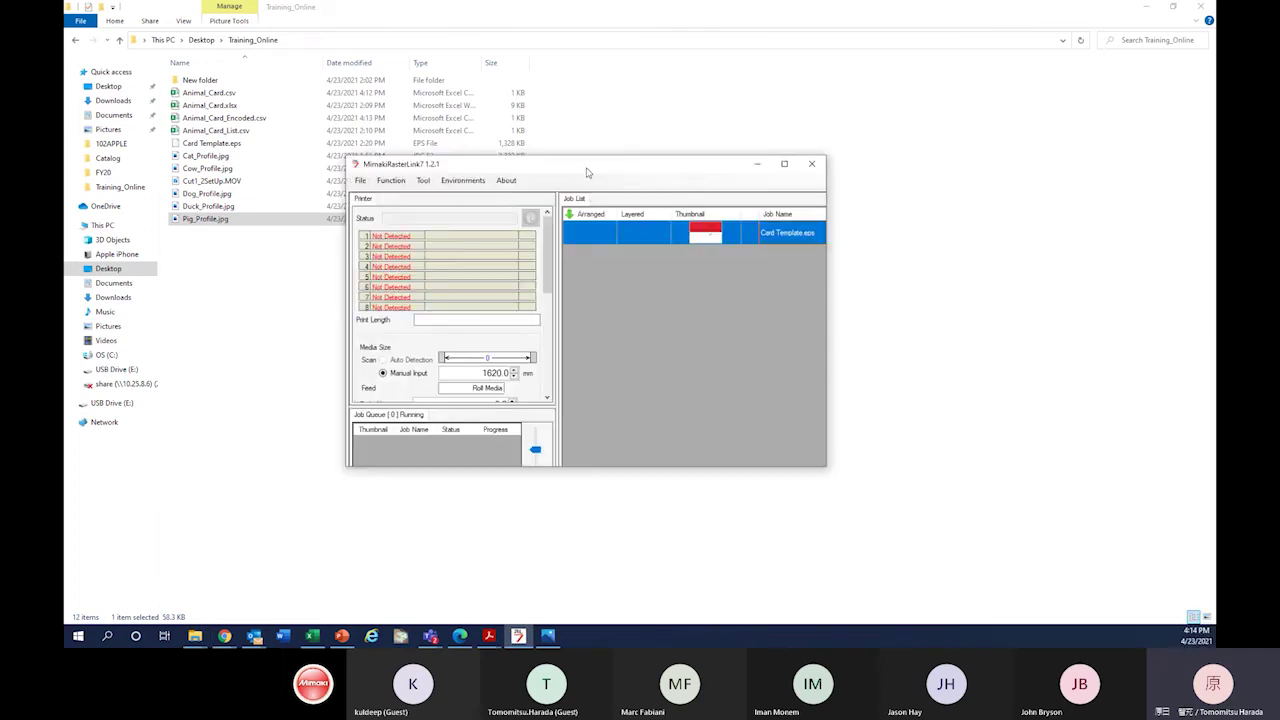
Maximize RasterLink7 and delete the old Card Template job
double_click(517, 135)
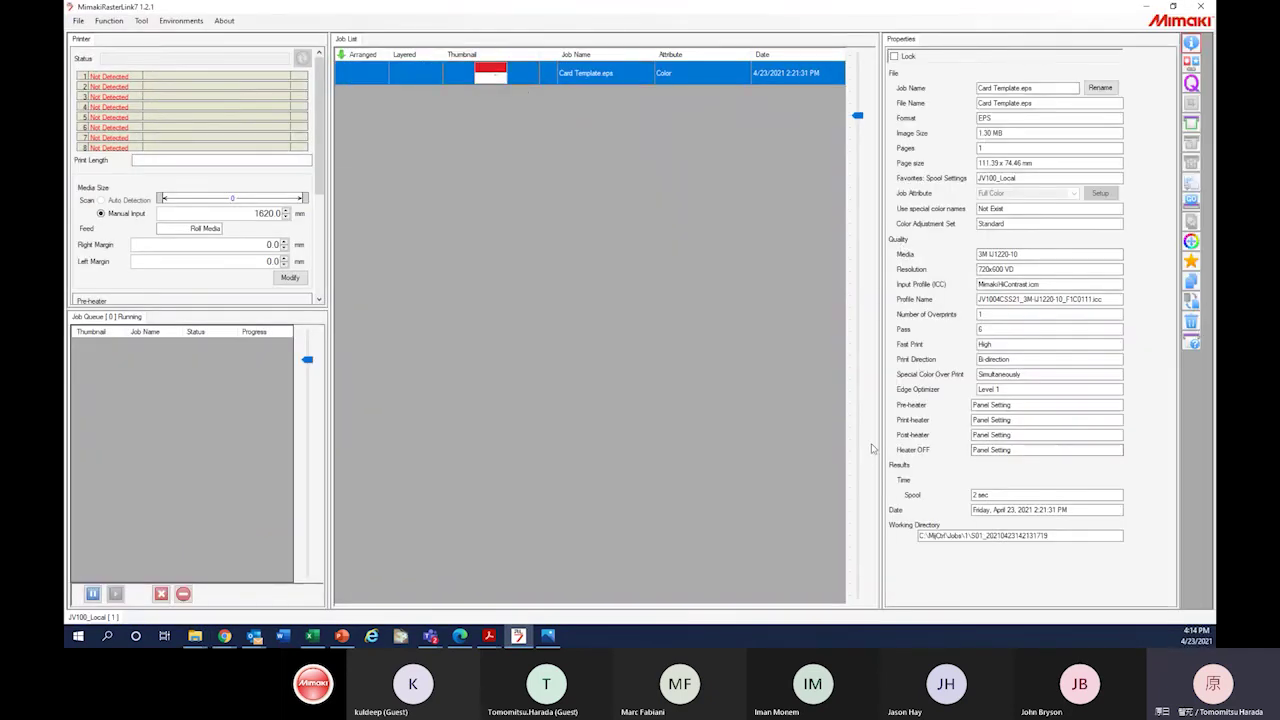
click(1190, 322)
click(1029, 337)
click(638, 364)
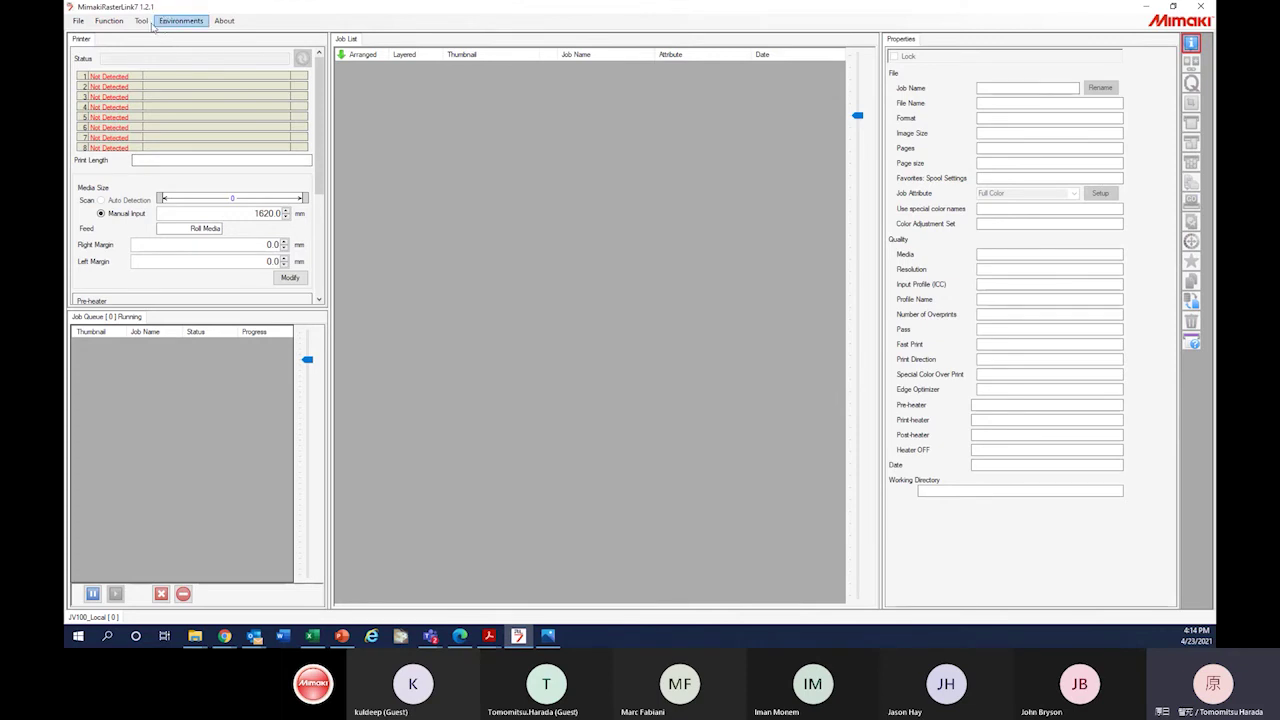
Load Card Template.eps as a new print job
click(78, 21)
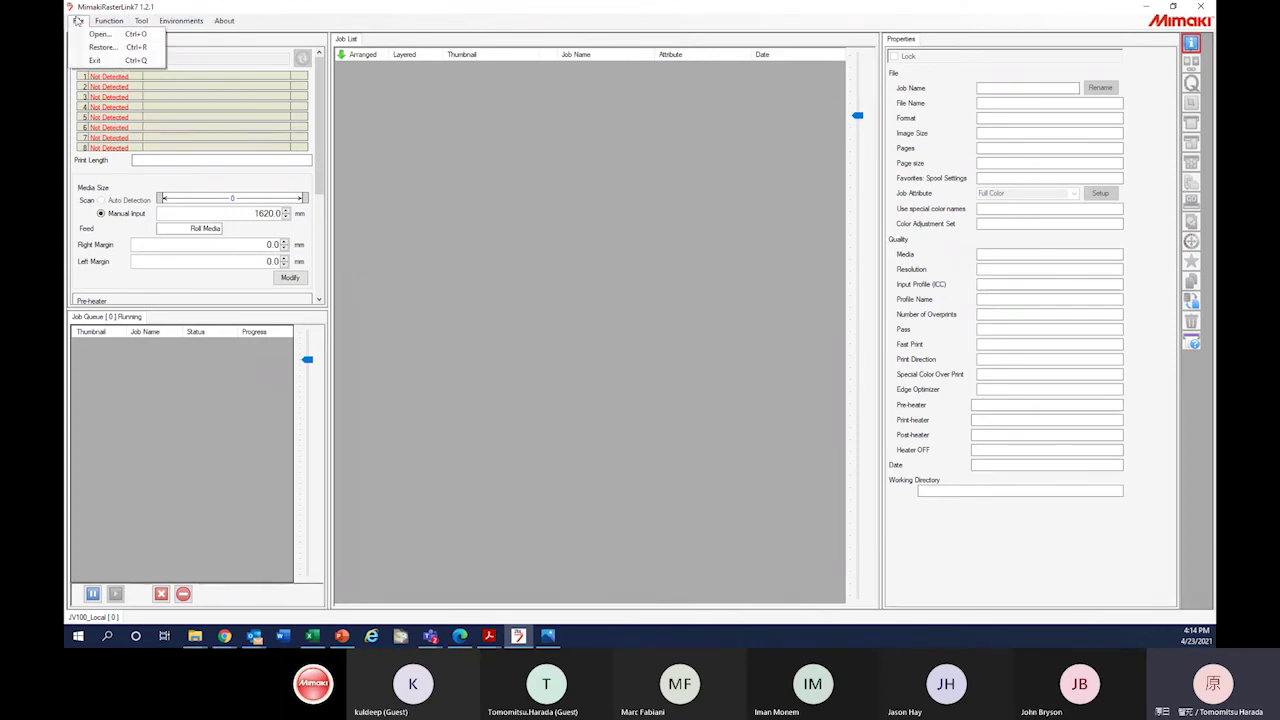
click(98, 34)
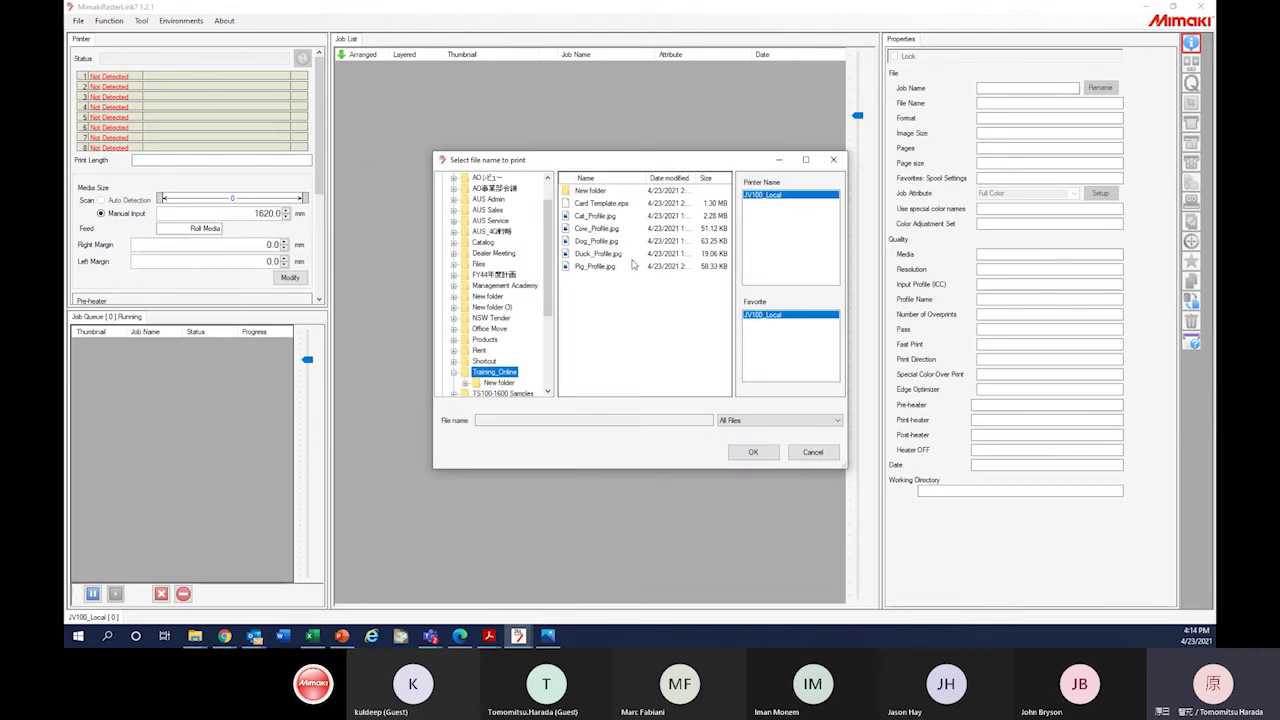
click(594, 204)
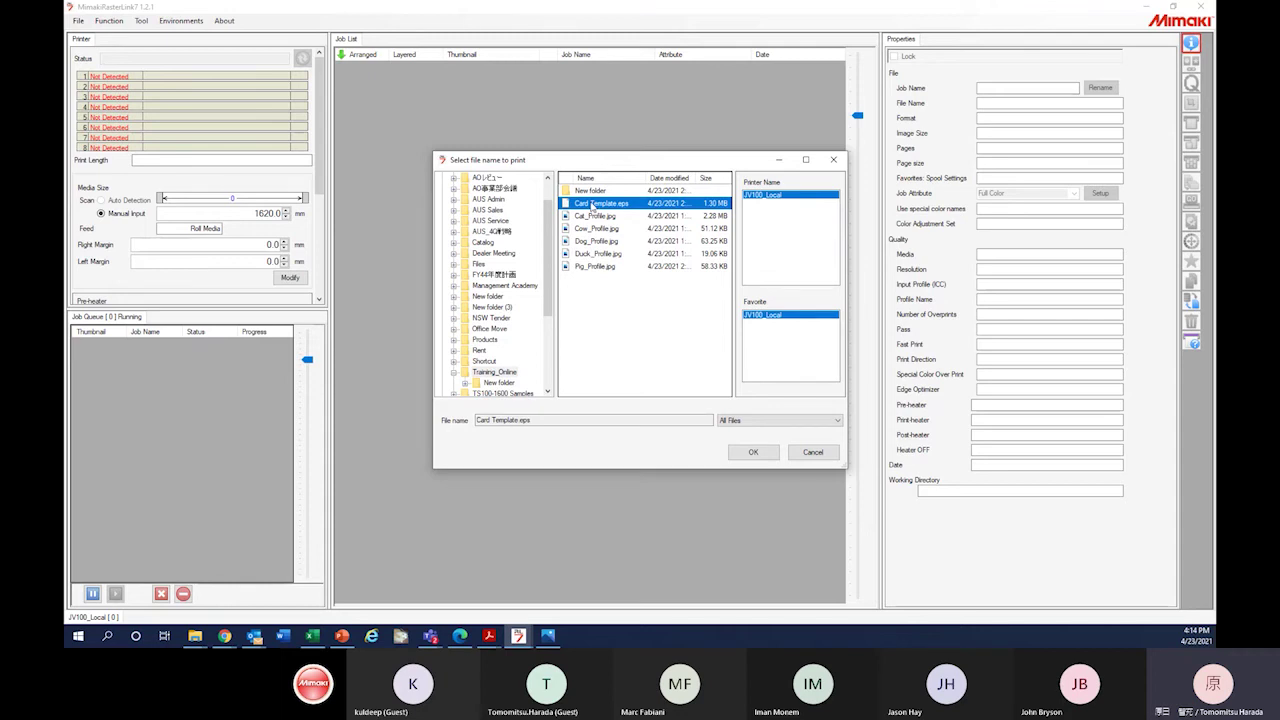
click(752, 455)
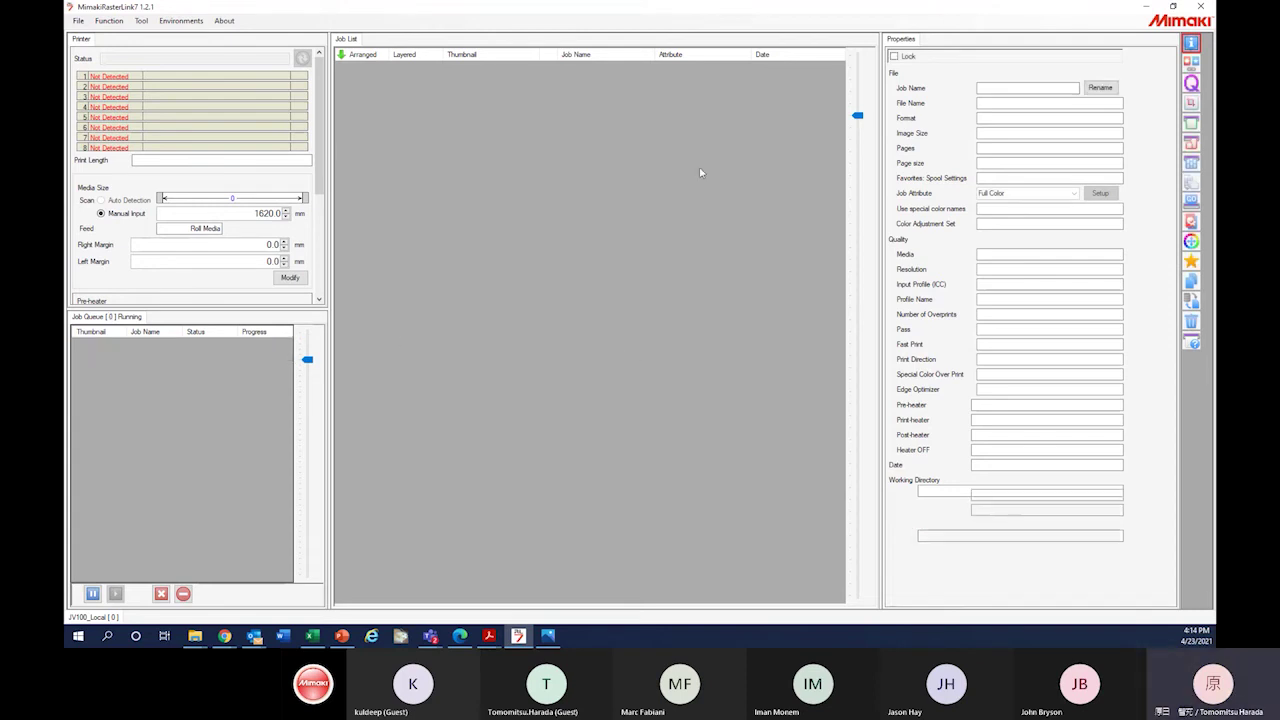
Enlarge the job thumbnails and open Card Template in the Variable Edit screen
drag(857, 115, 857, 281)
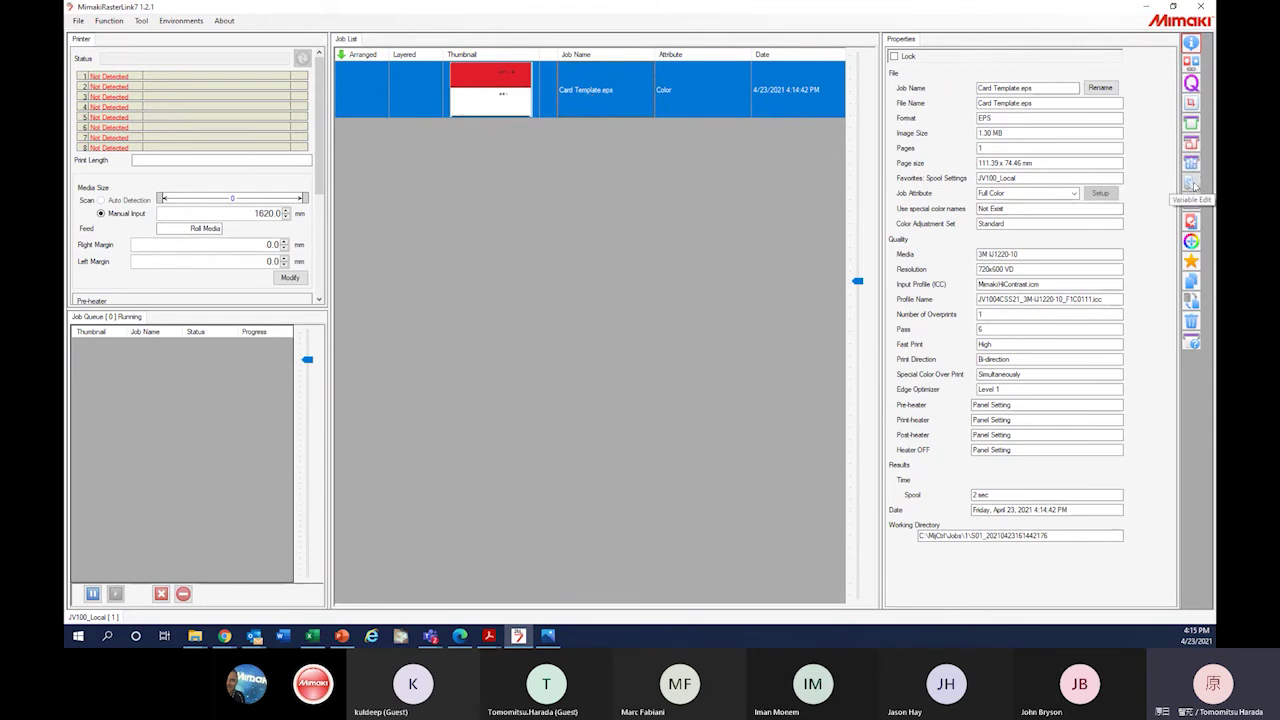
click(1191, 183)
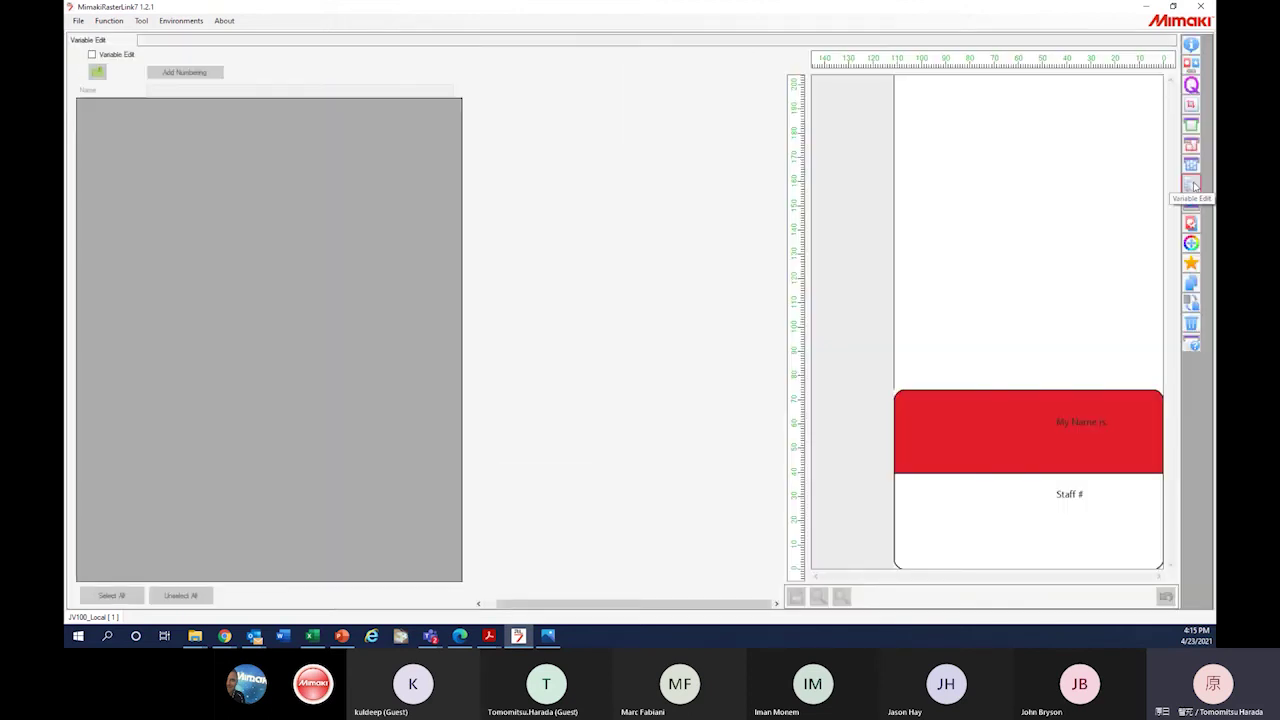
Enable Variable Edit, load Animal_Card_Encoded.csv as the data file, and select the Image column
click(92, 55)
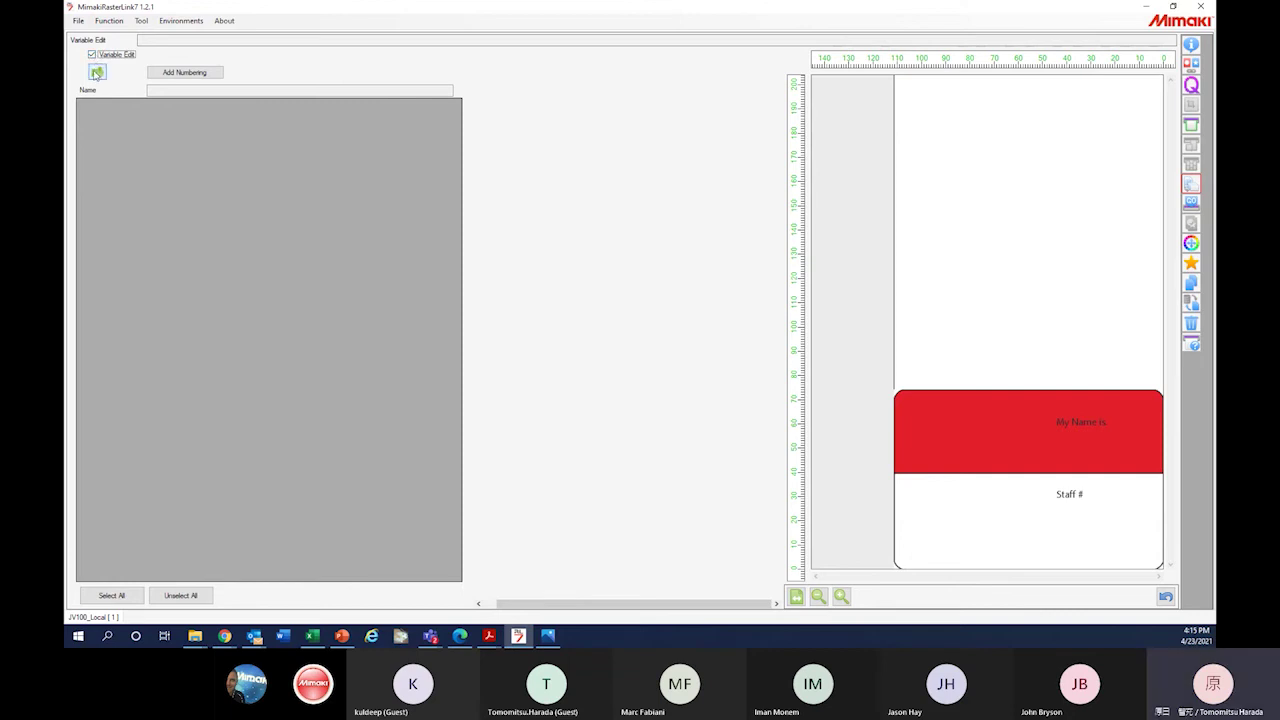
click(97, 73)
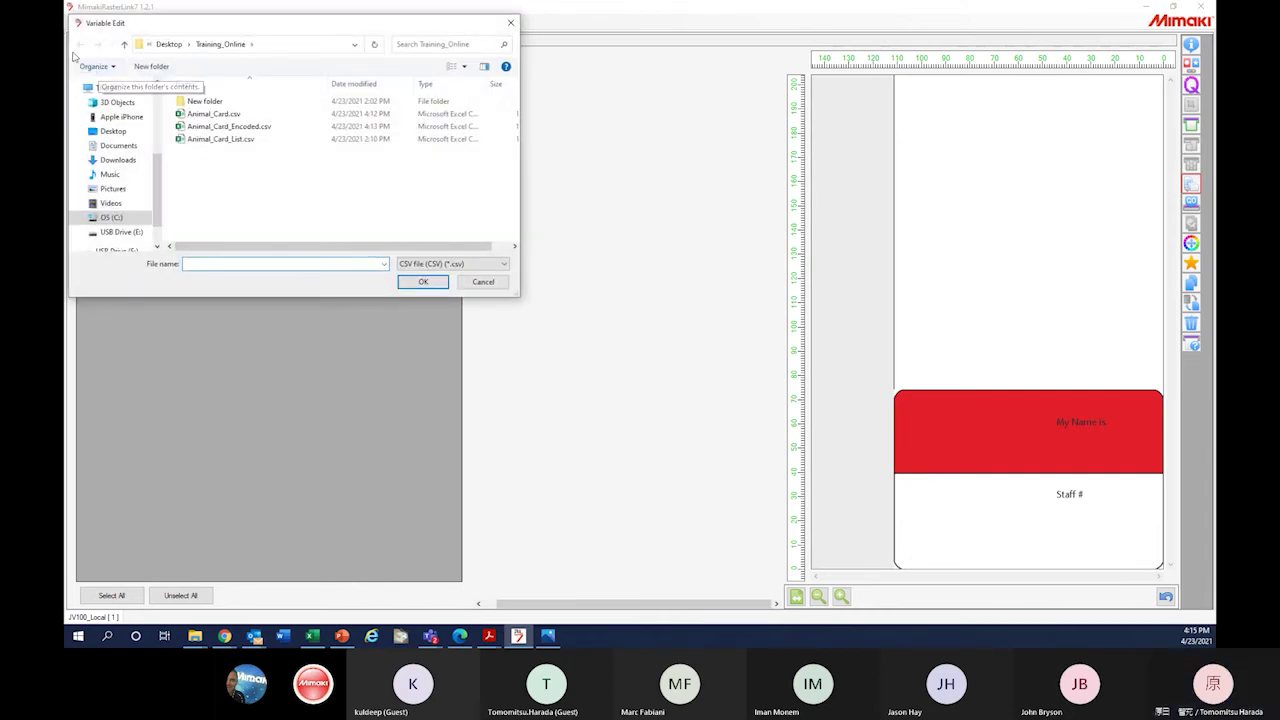
click(203, 128)
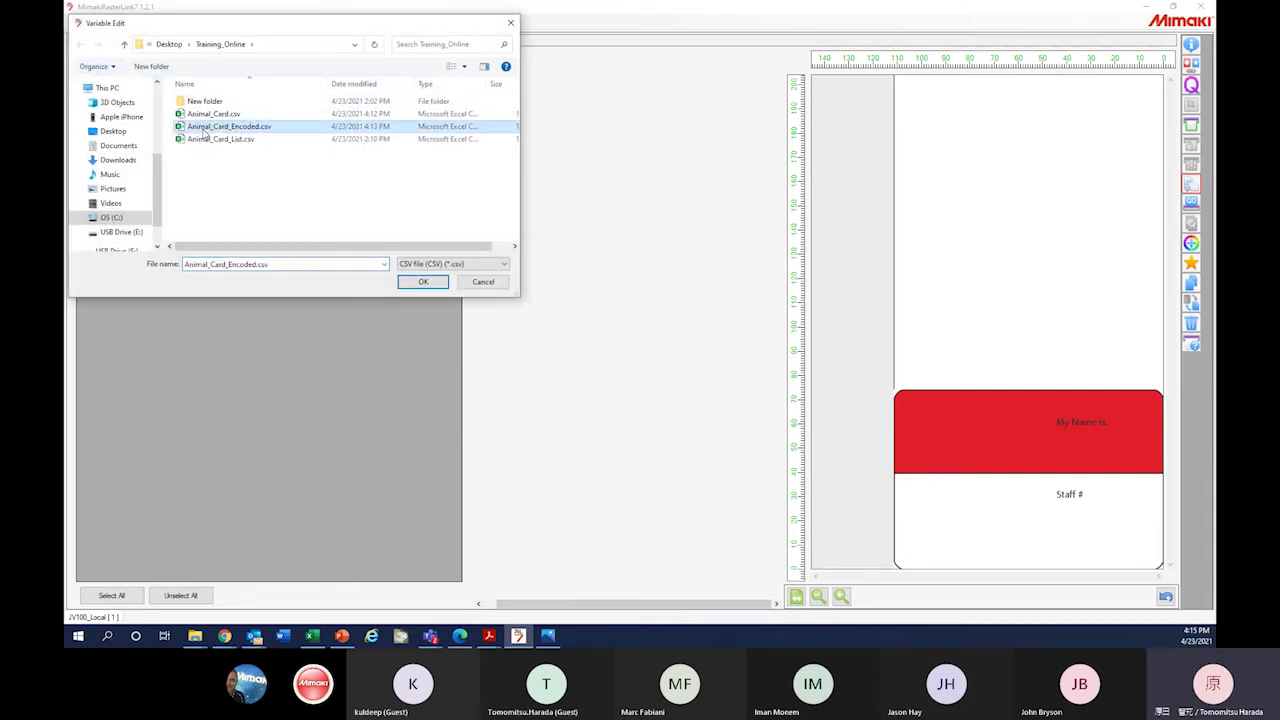
click(421, 283)
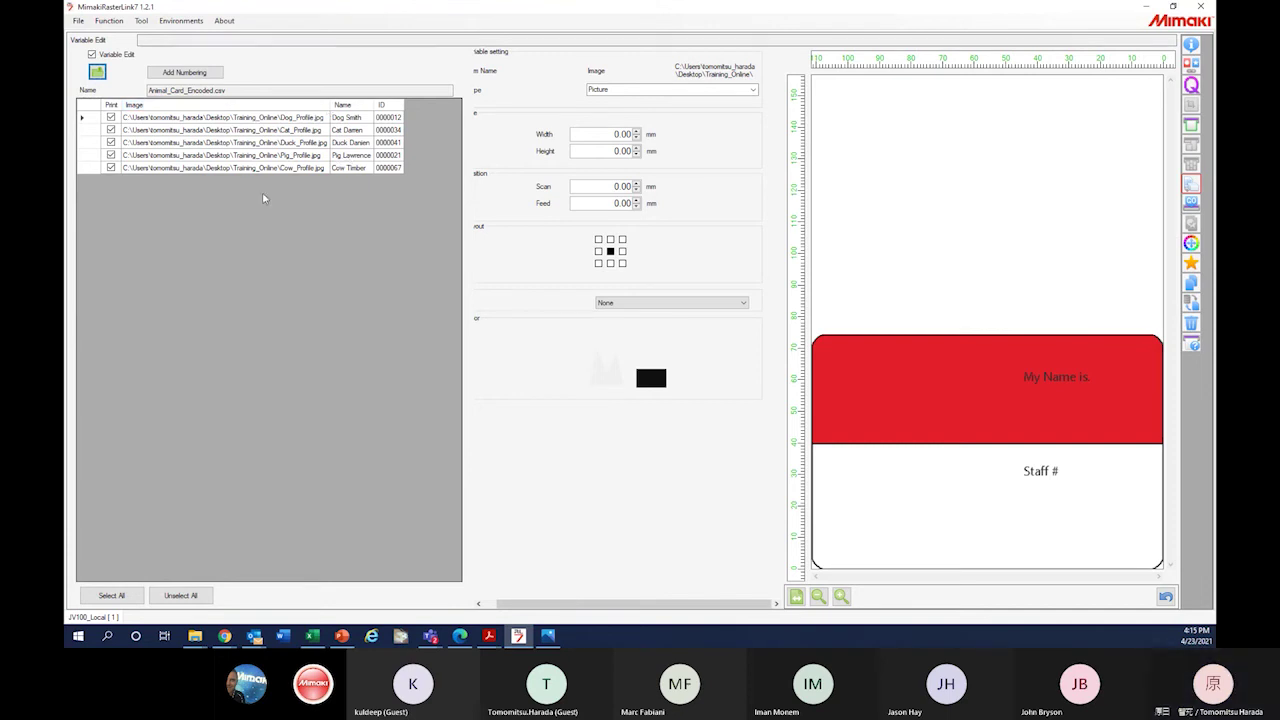
click(209, 106)
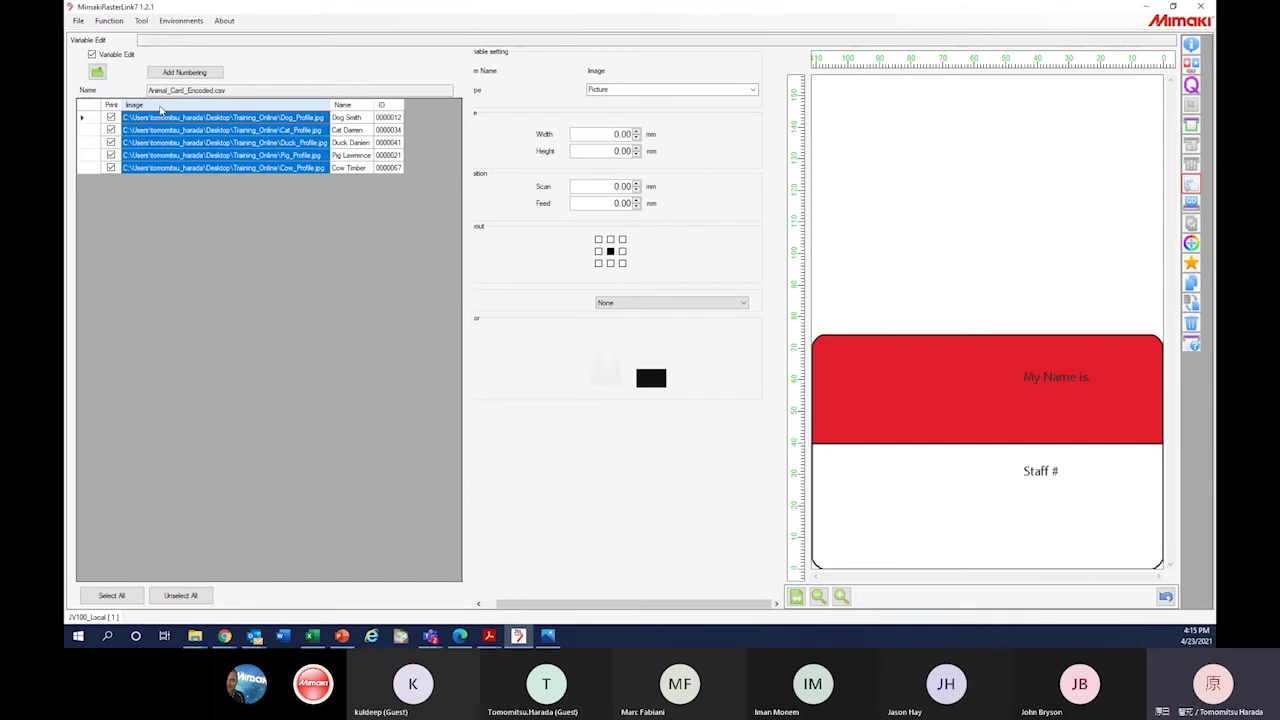
Look over the Name and ID columns, then reselect the Image column
click(342, 105)
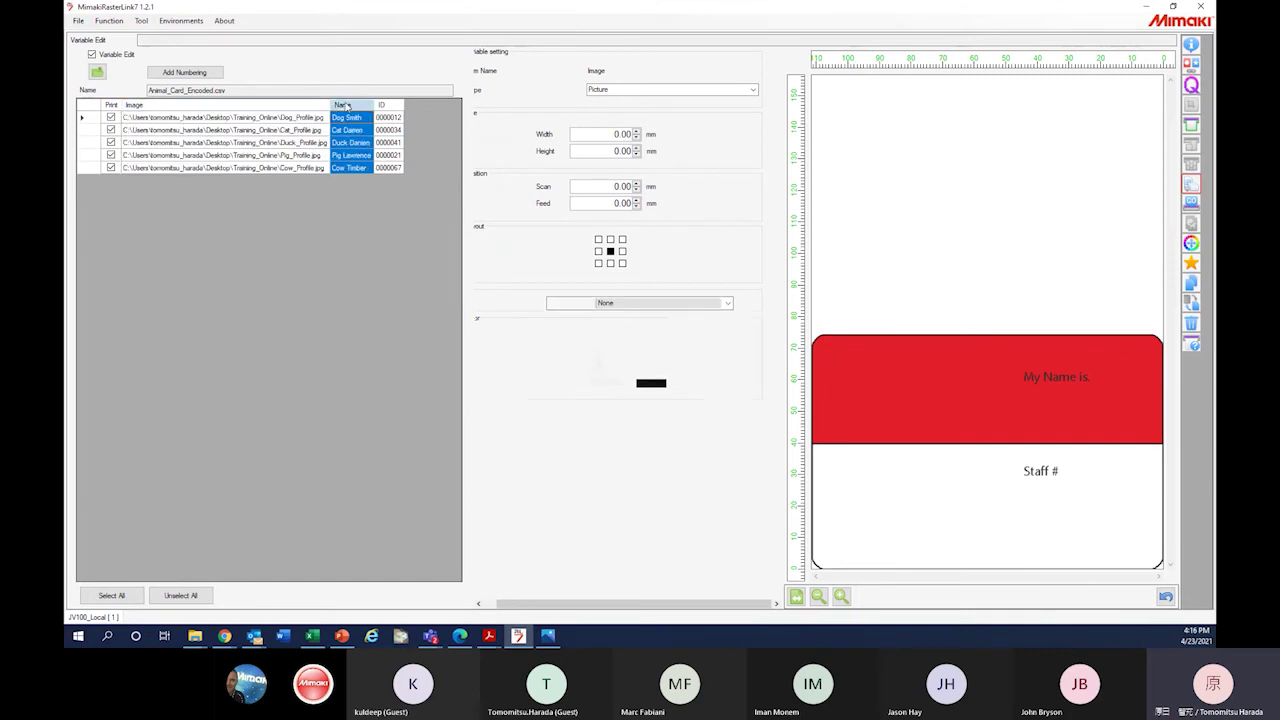
click(389, 106)
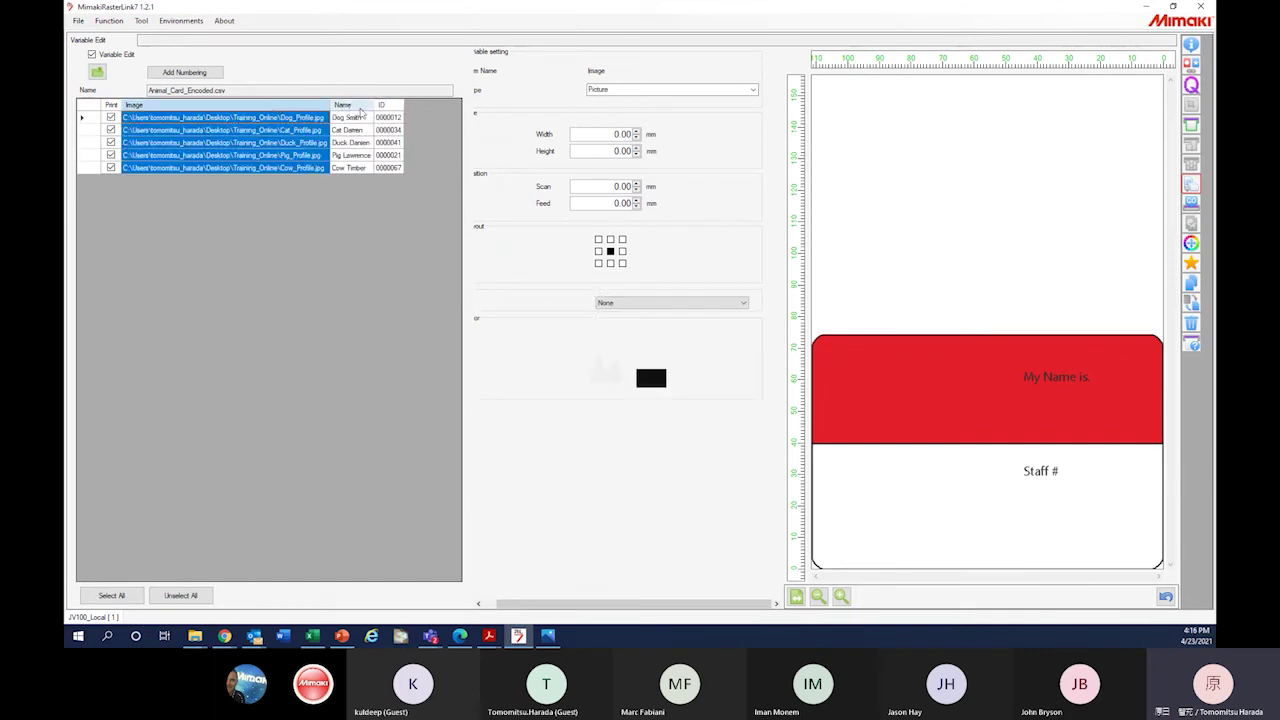
click(378, 116)
click(219, 107)
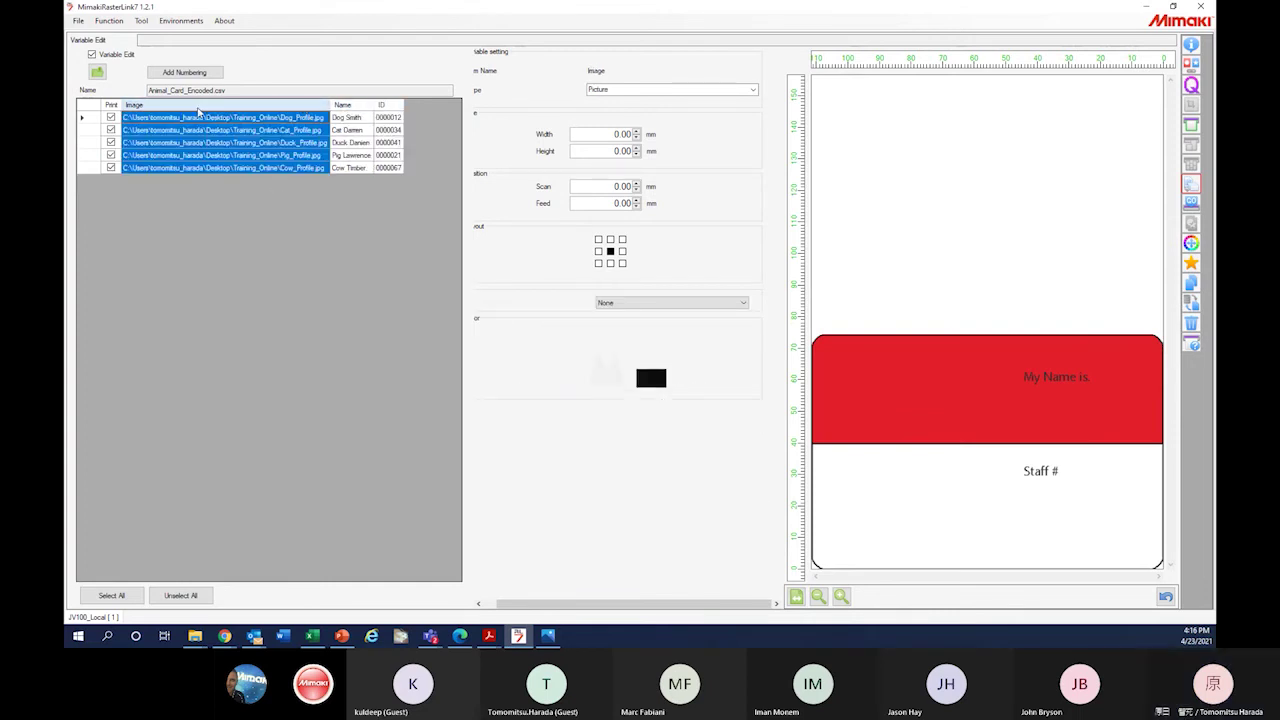
click(198, 113)
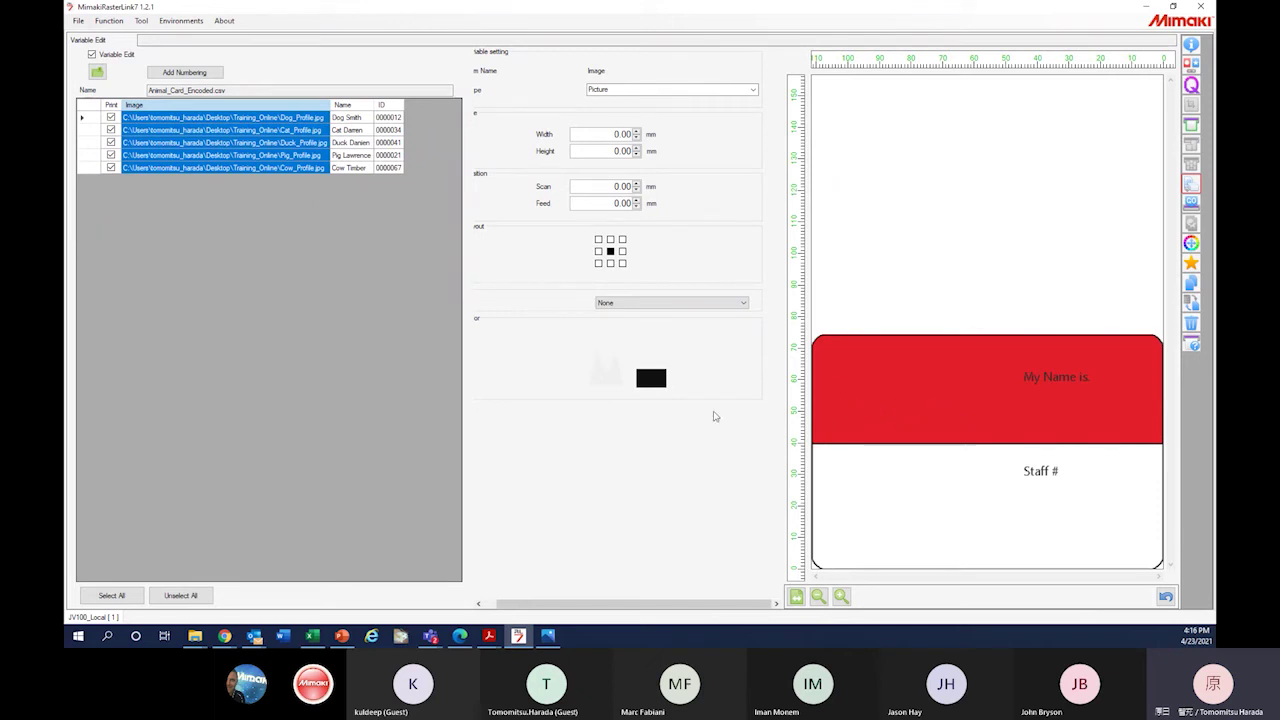
Set the Image picture field to 50 mm width and 50 mm height
drag(597, 136, 654, 134)
text(50)
key(Tab)
text(50)
key(Delete)
key(Return)
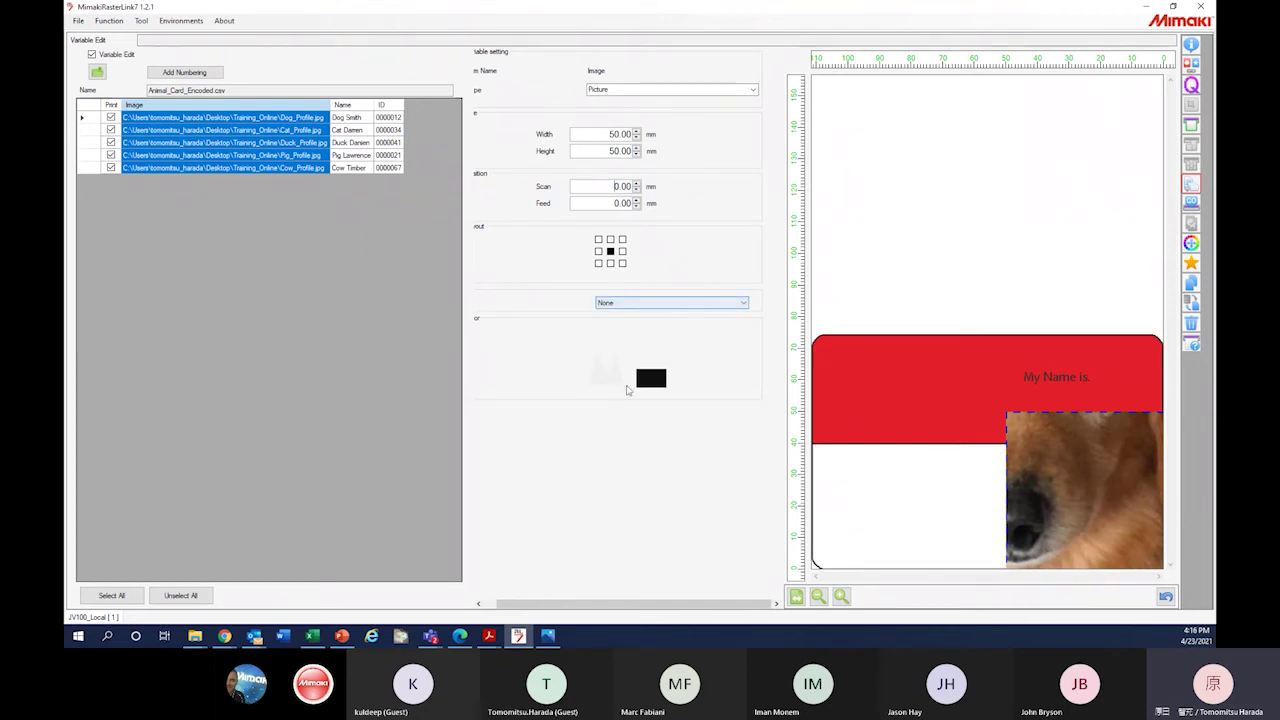
drag(600, 604, 586, 604)
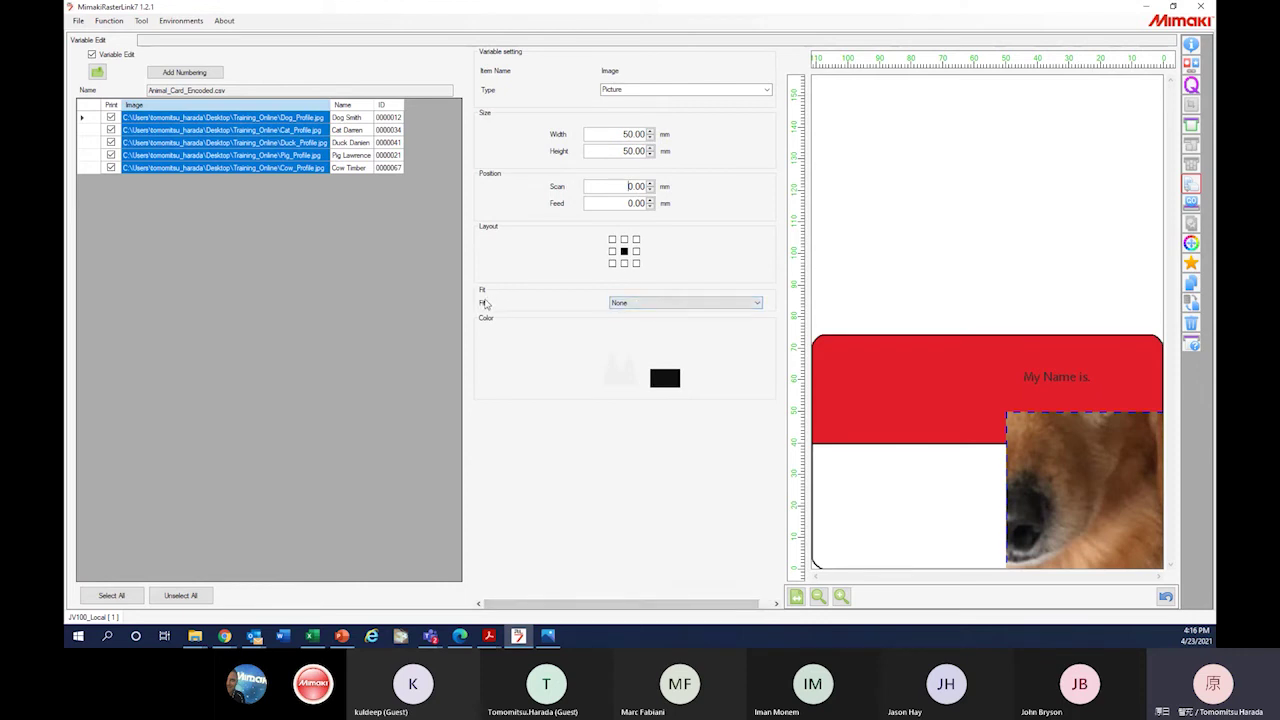
Set the photo fit to Maintain Aspect Ratio and step its width and height up to 60.00 mm
click(672, 303)
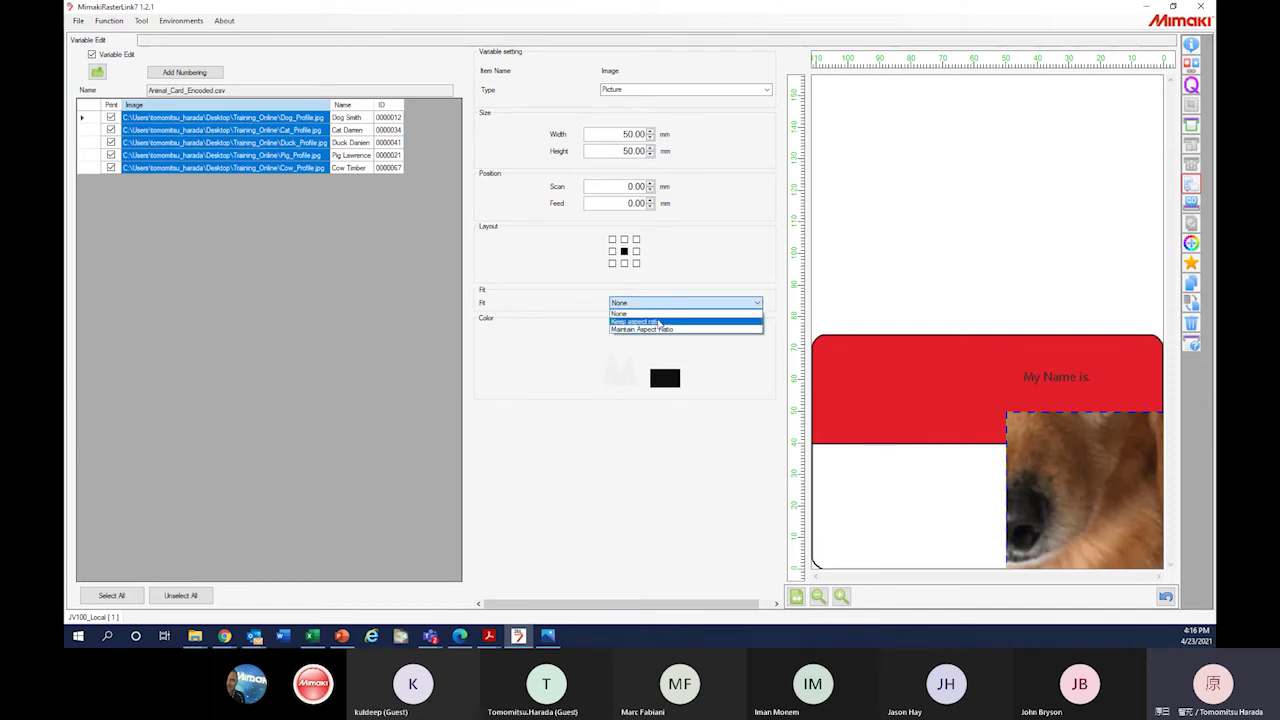
click(658, 330)
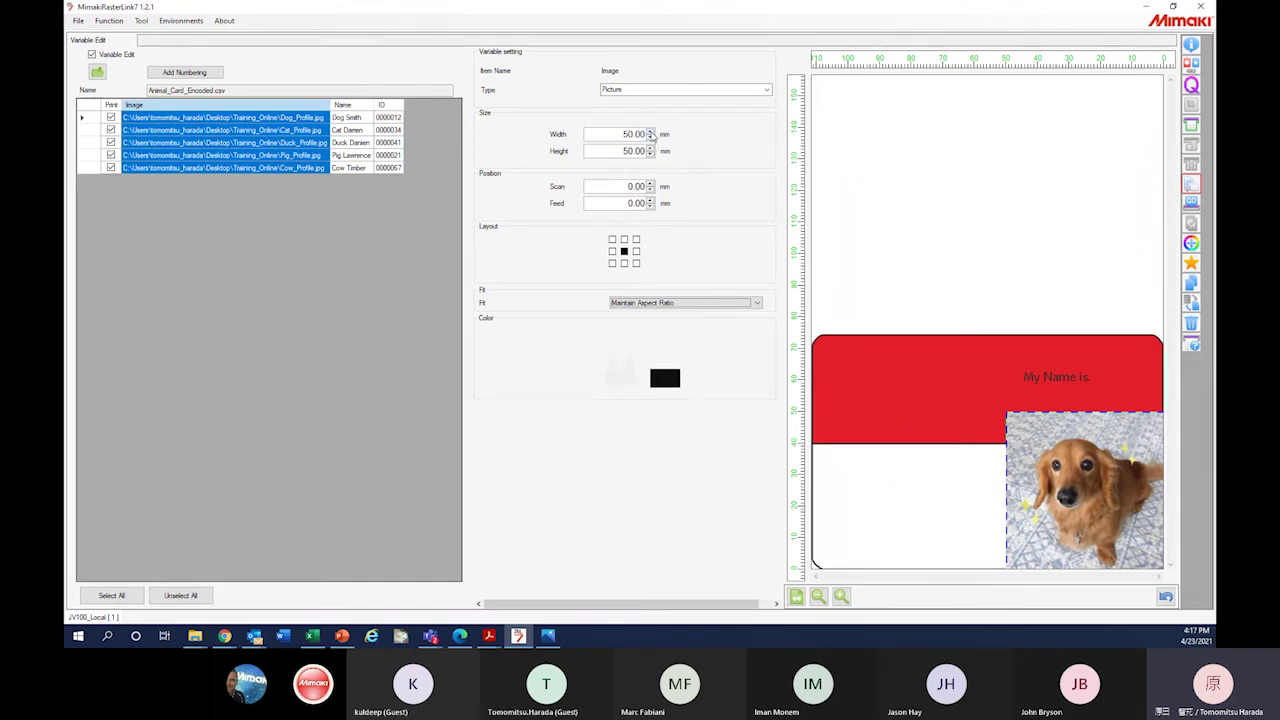
click(650, 132)
click(650, 132)
click(650, 132)
click(650, 132)
click(650, 132)
click(650, 148)
click(650, 148)
click(650, 148)
click(650, 148)
click(650, 148)
click(650, 148)
click(650, 148)
click(650, 148)
click(650, 148)
click(650, 148)
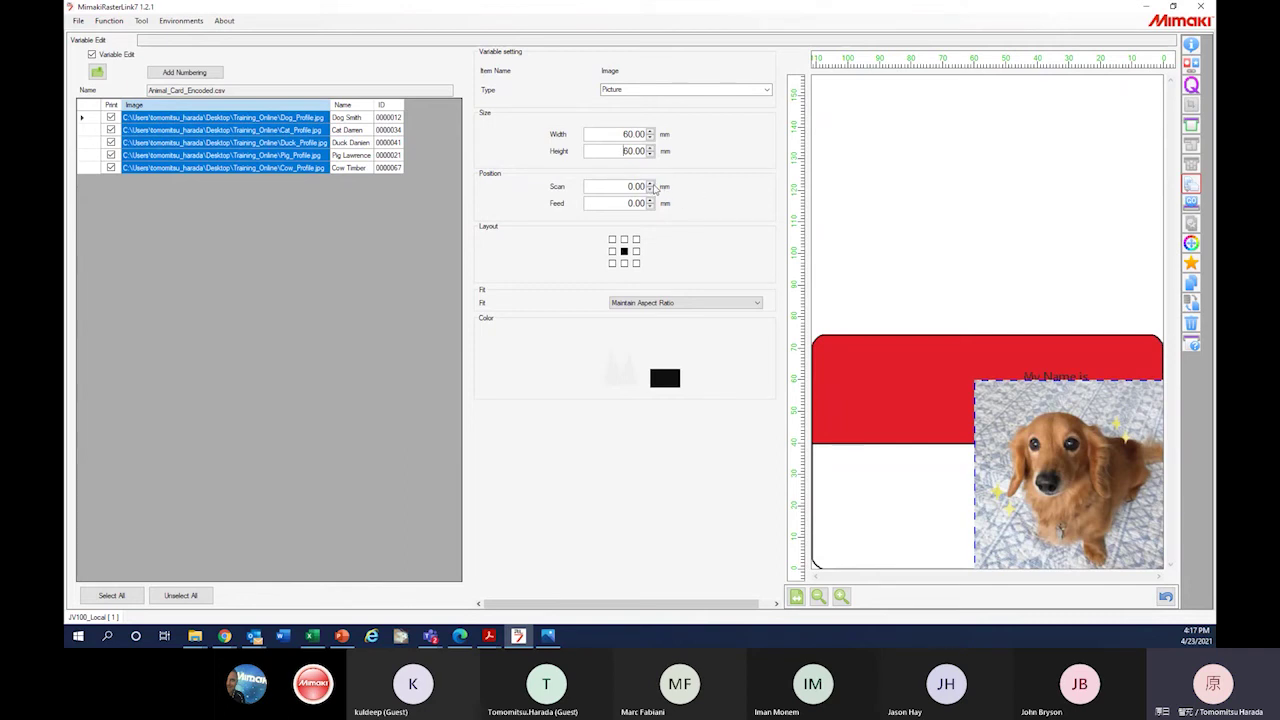
Move the photo field to Position Scan 50 mm, Feed 6 mm
click(651, 184)
drag(651, 185, 651, 185)
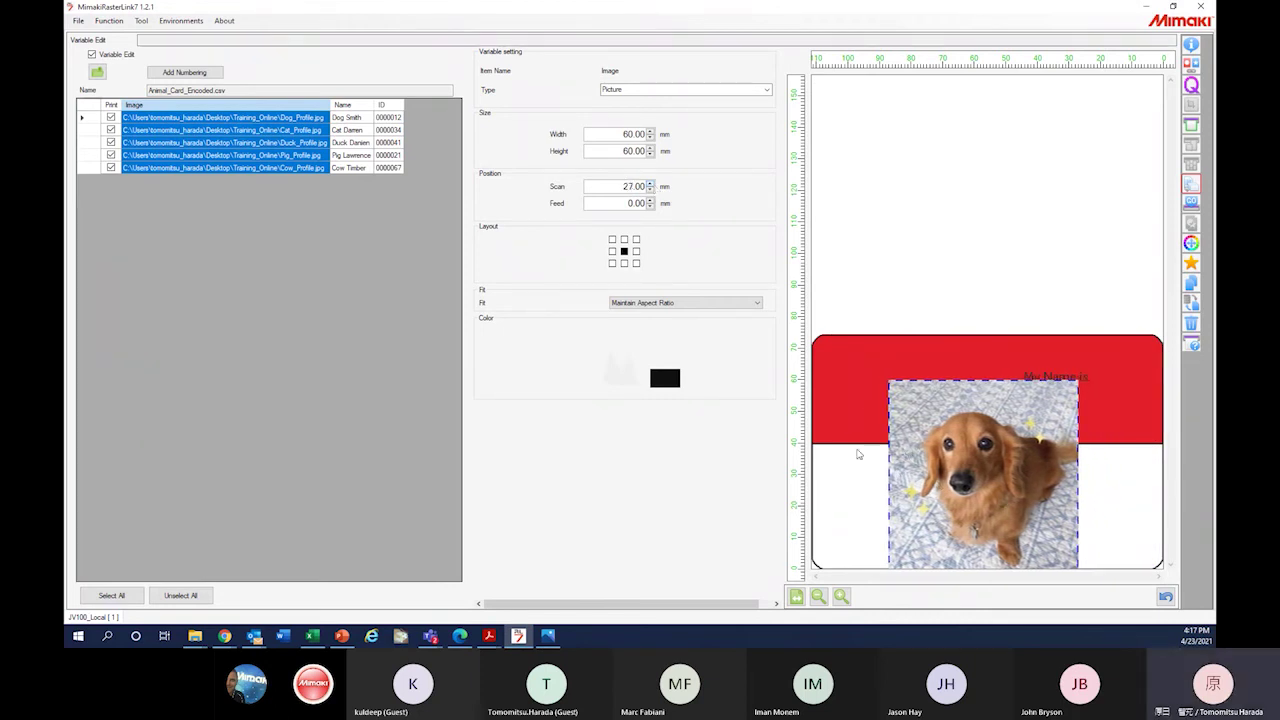
drag(650, 201, 650, 201)
click(650, 201)
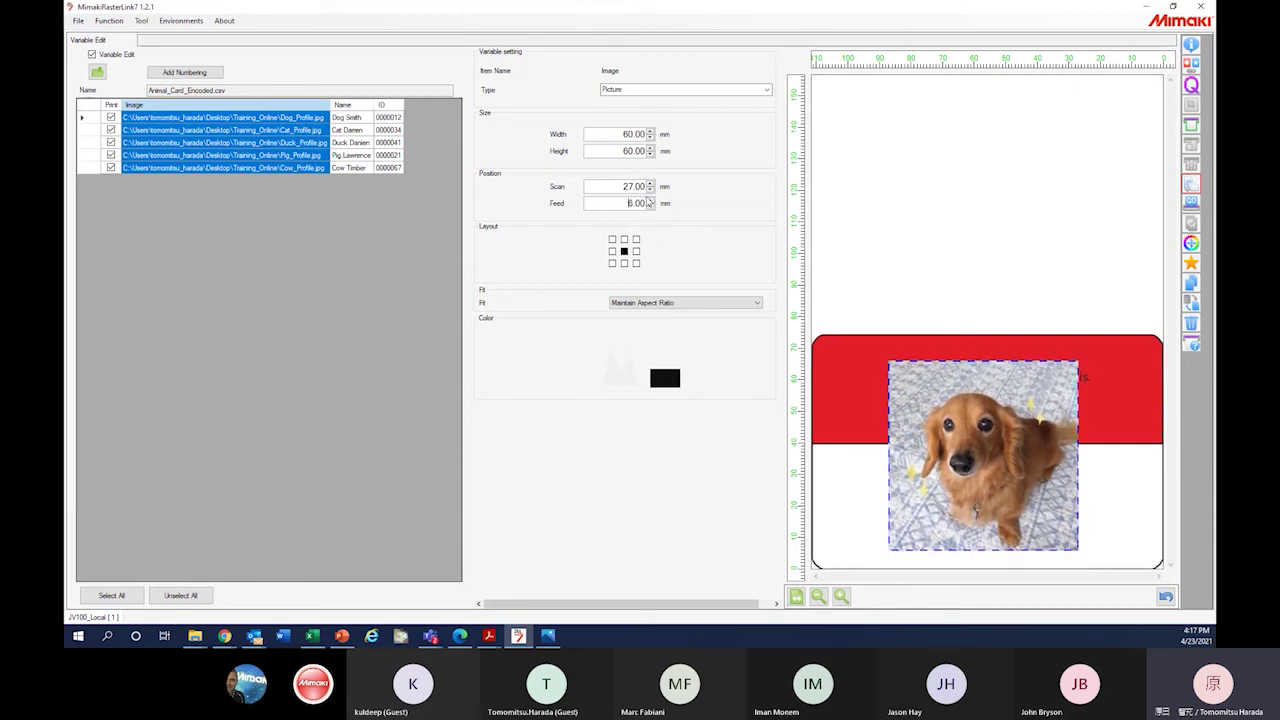
click(650, 183)
click(650, 183)
click(650, 183)
click(650, 183)
drag(650, 183, 650, 185)
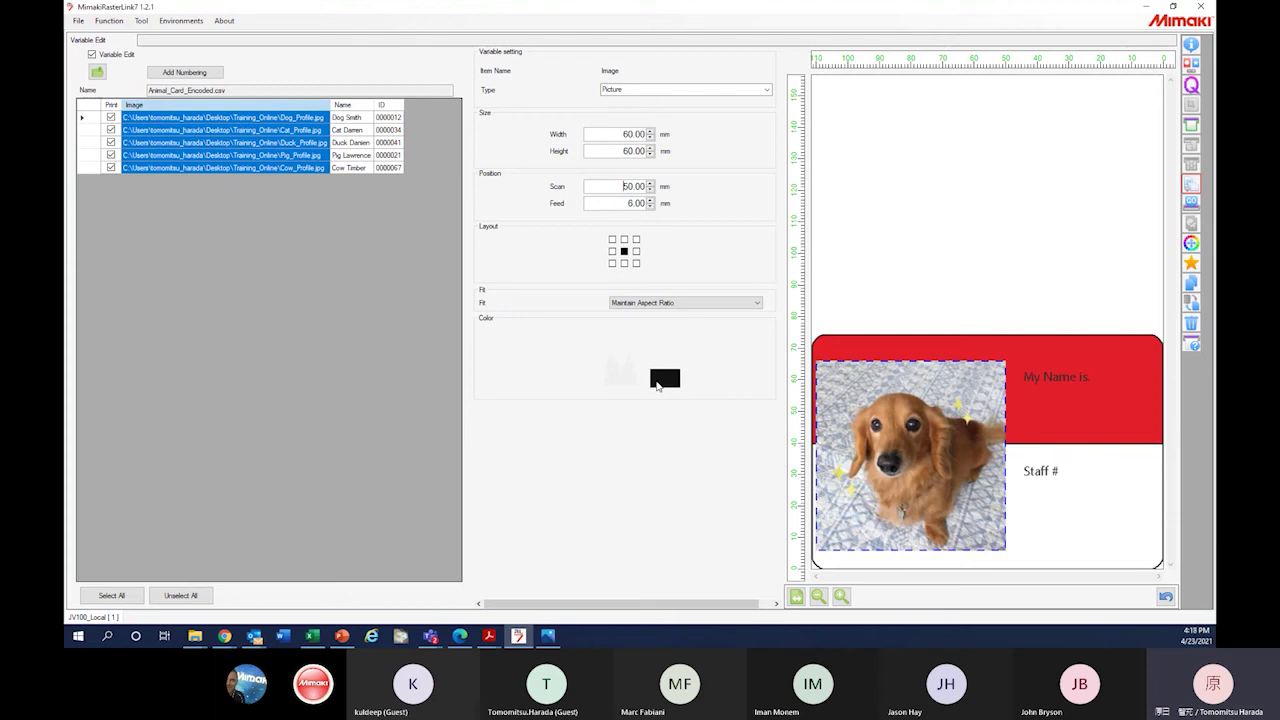
Cancel the Color dialog, preview the dog, cat, duck, pig and cow photos, then select the Name column
click(658, 384)
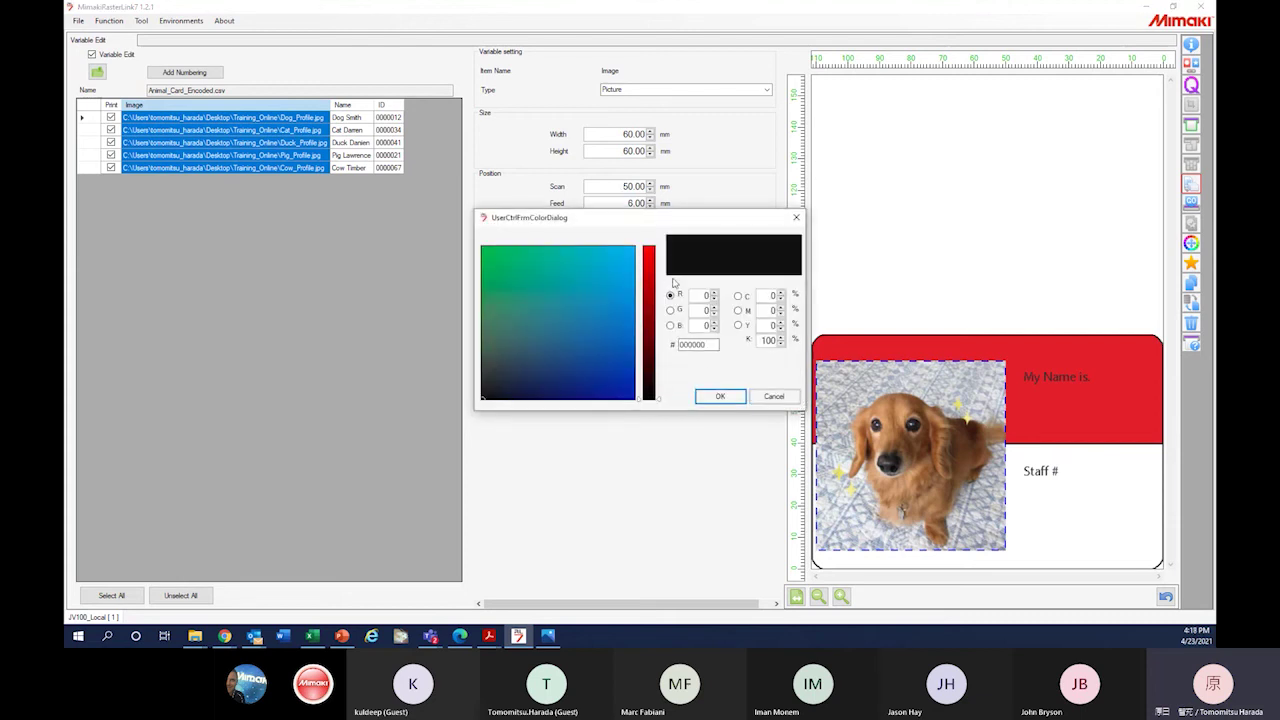
click(784, 397)
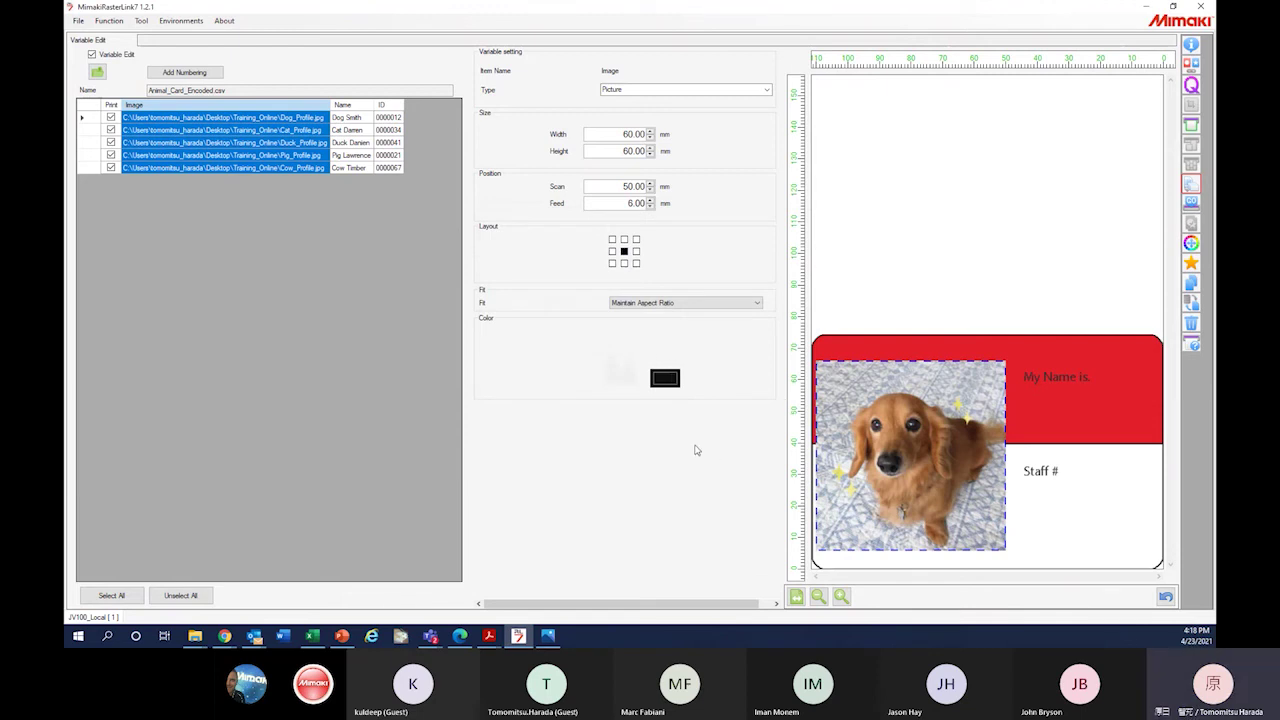
click(288, 118)
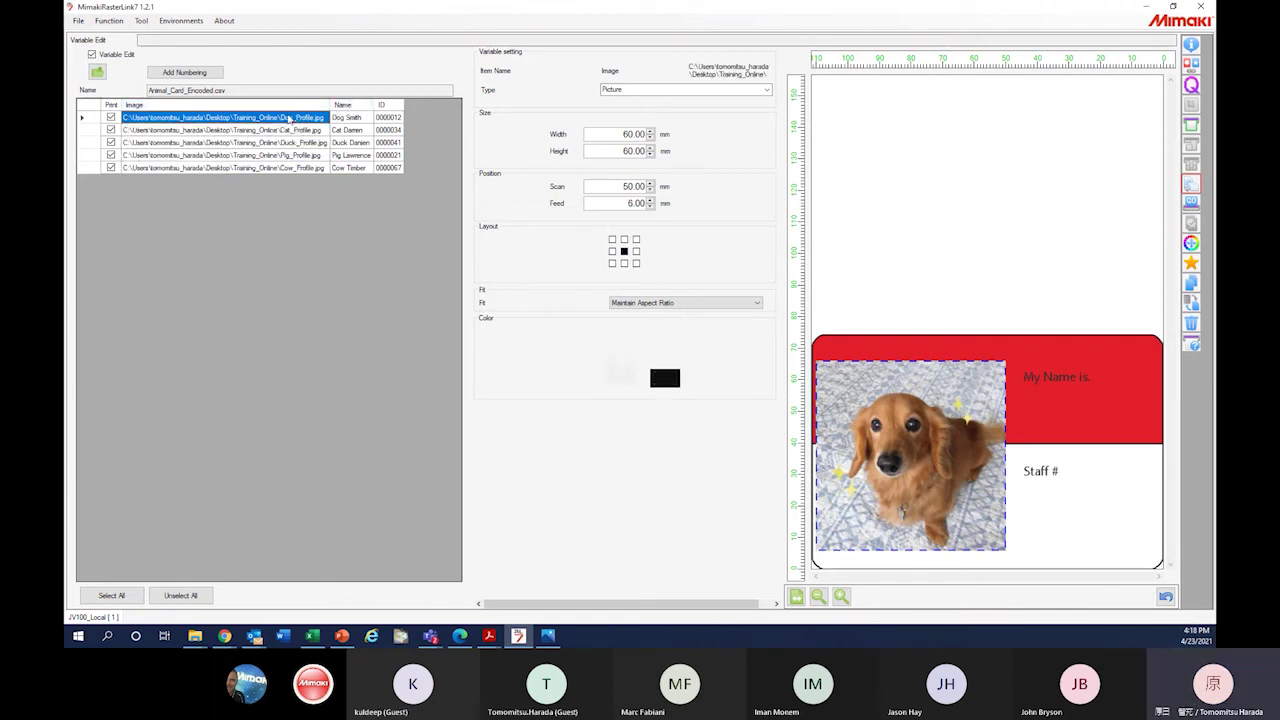
click(143, 131)
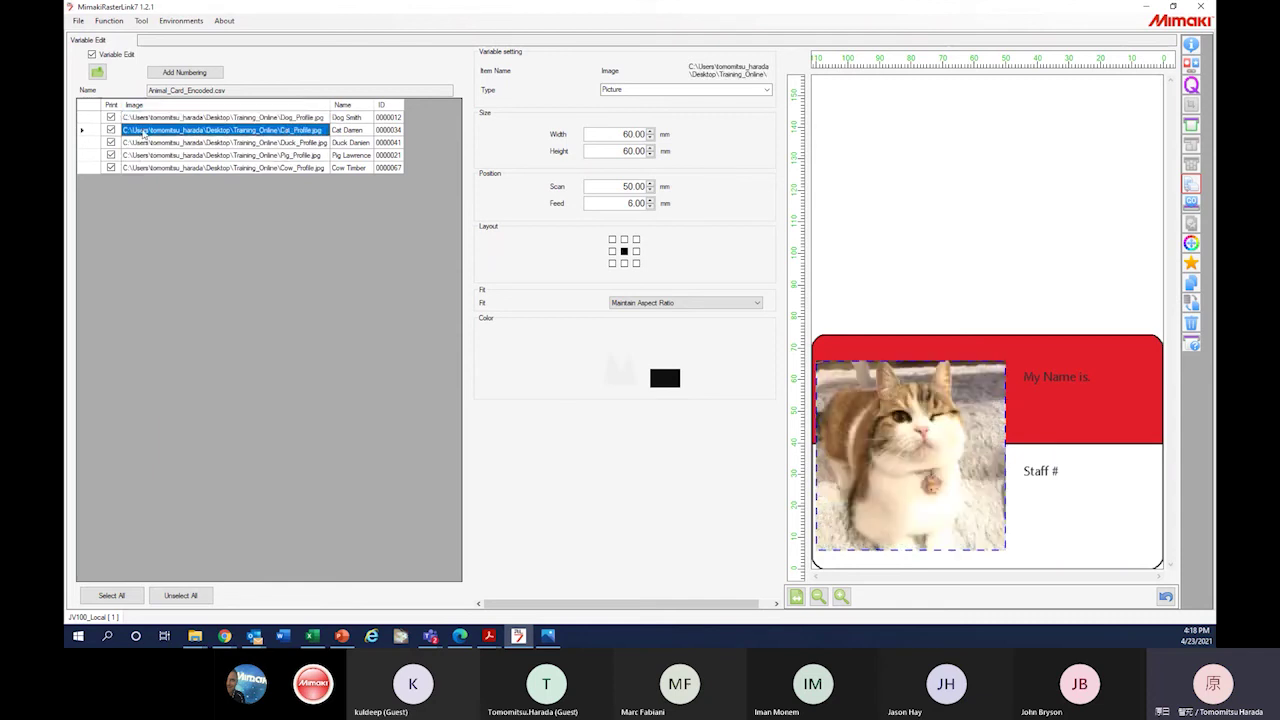
click(158, 143)
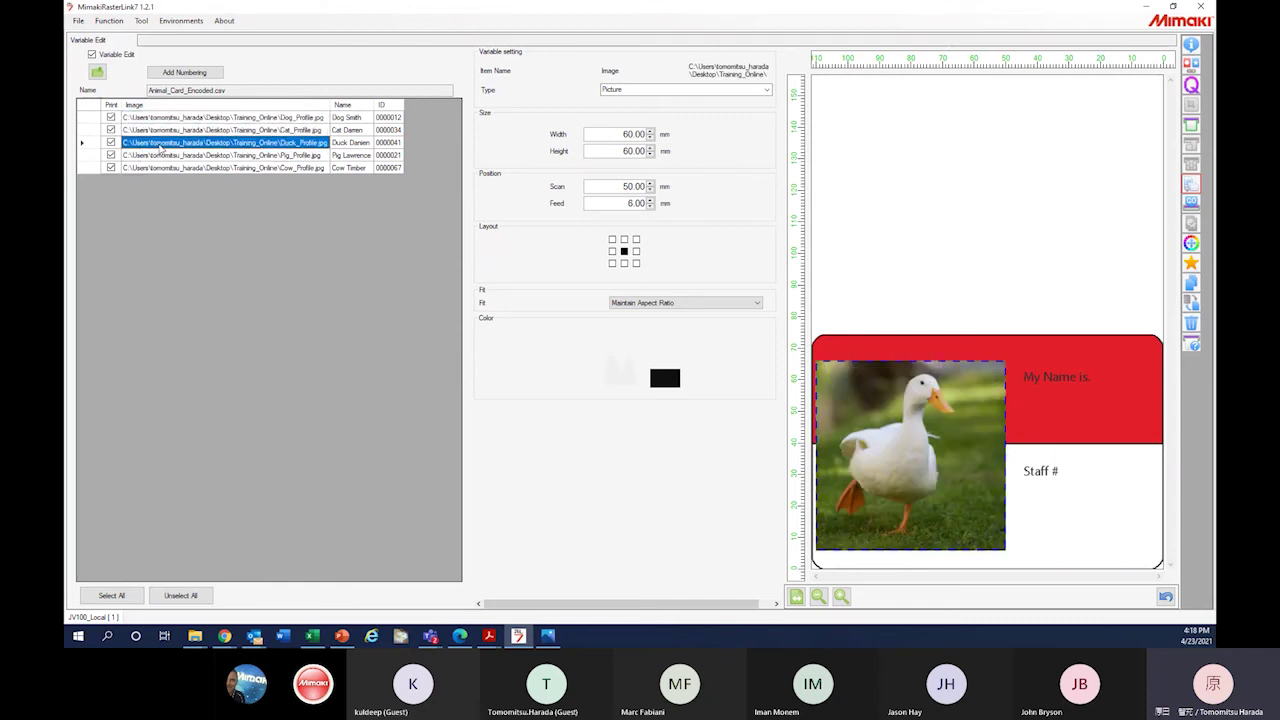
click(165, 156)
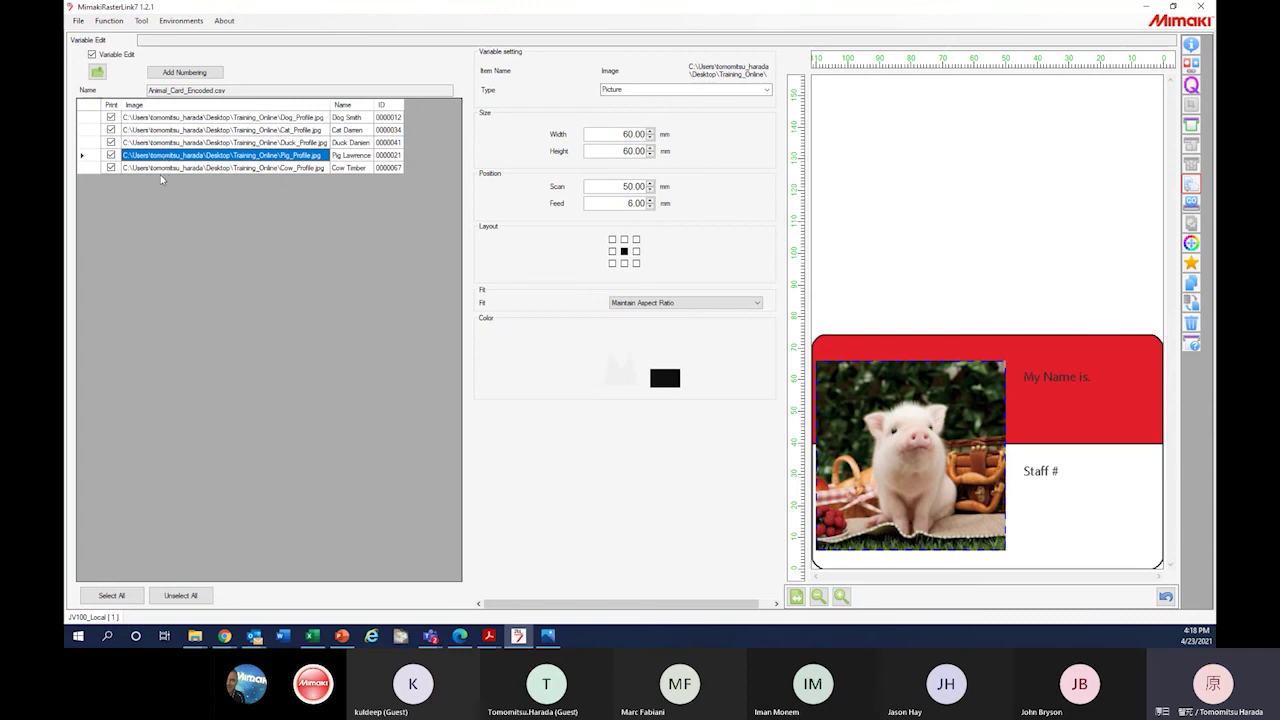
click(212, 169)
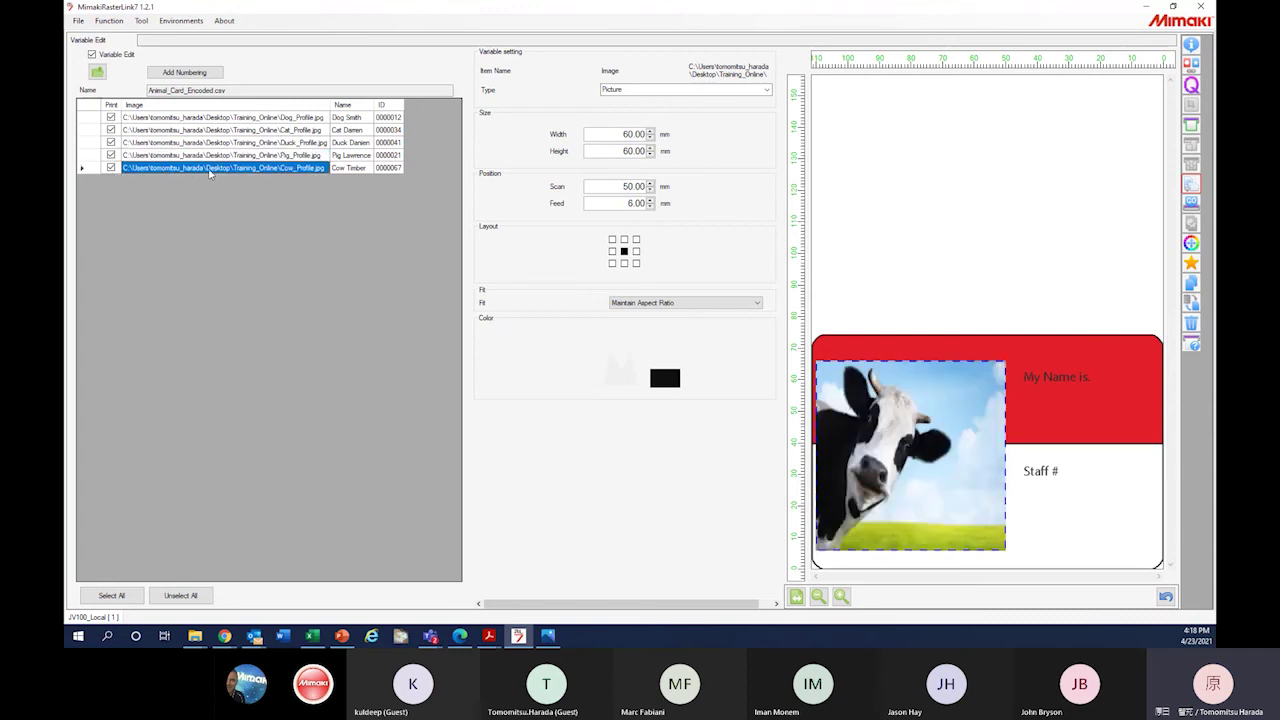
click(350, 107)
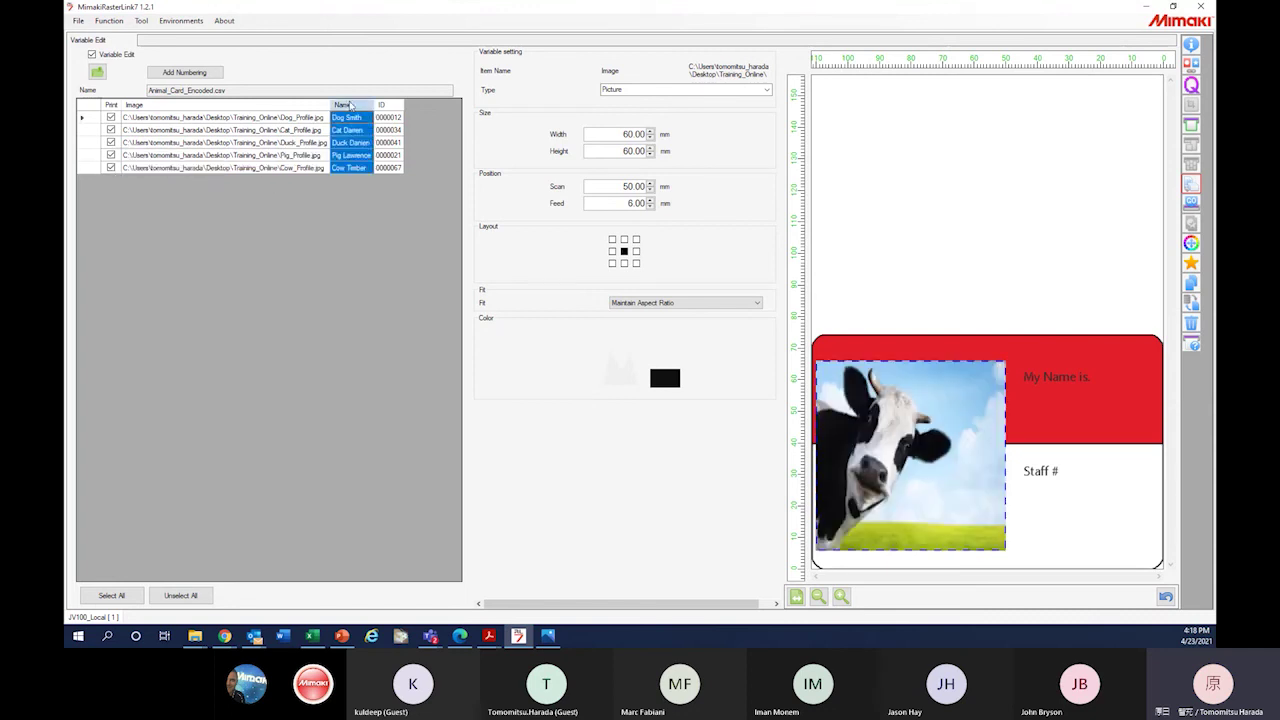
Size the Name text box to 40 mm wide by 30 mm high
double_click(634, 134)
text(40)
key(Tab)
text(3)
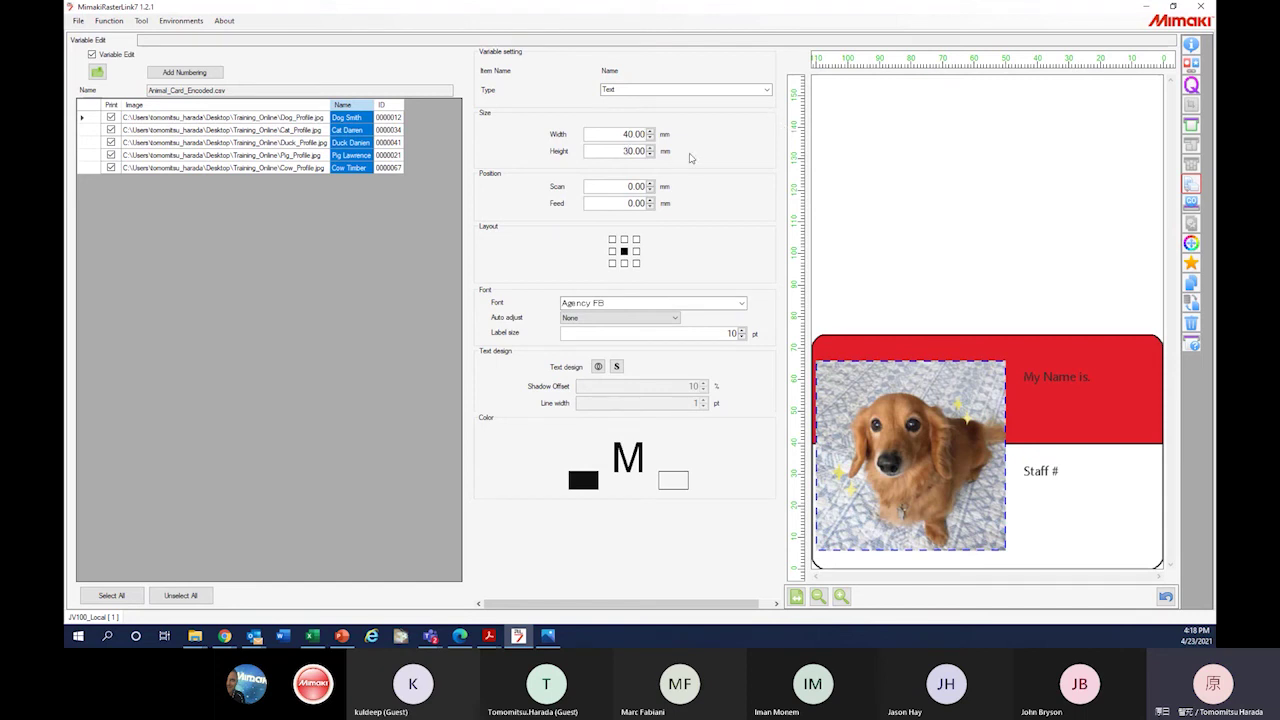
click(620, 133)
Try the Algerian font for the name text, then settle on Arial
click(742, 303)
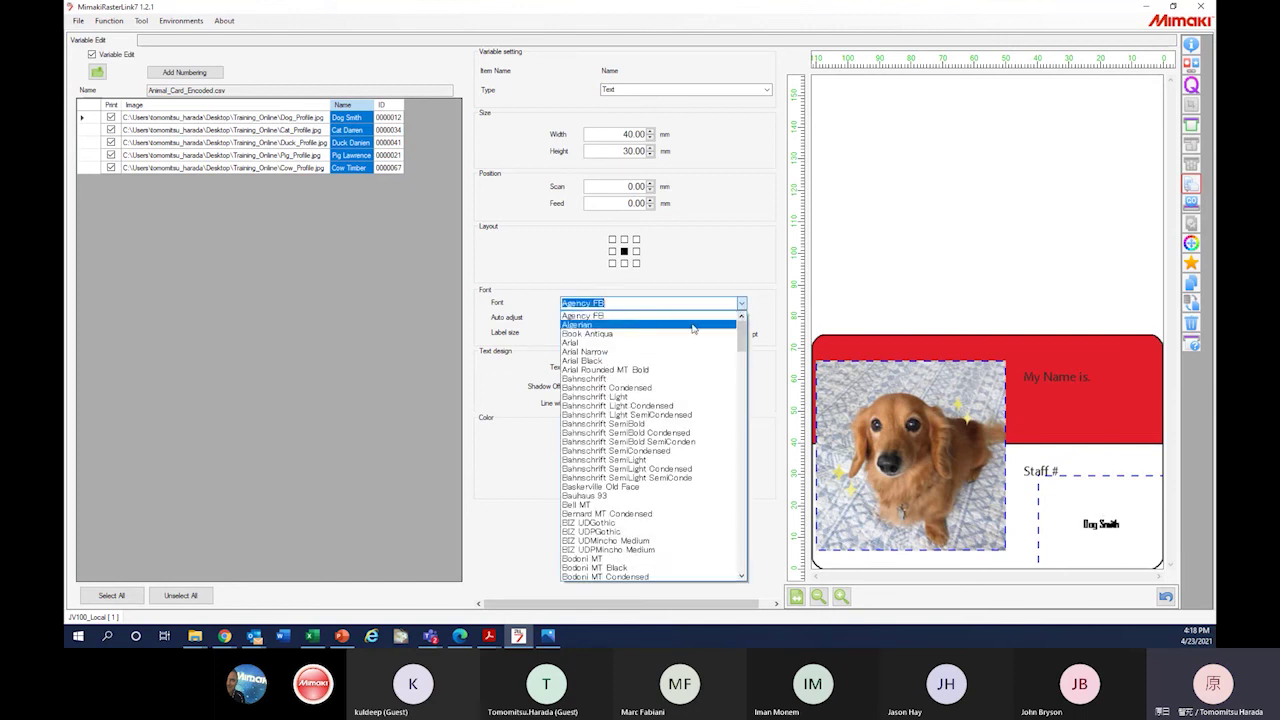
click(693, 325)
click(742, 304)
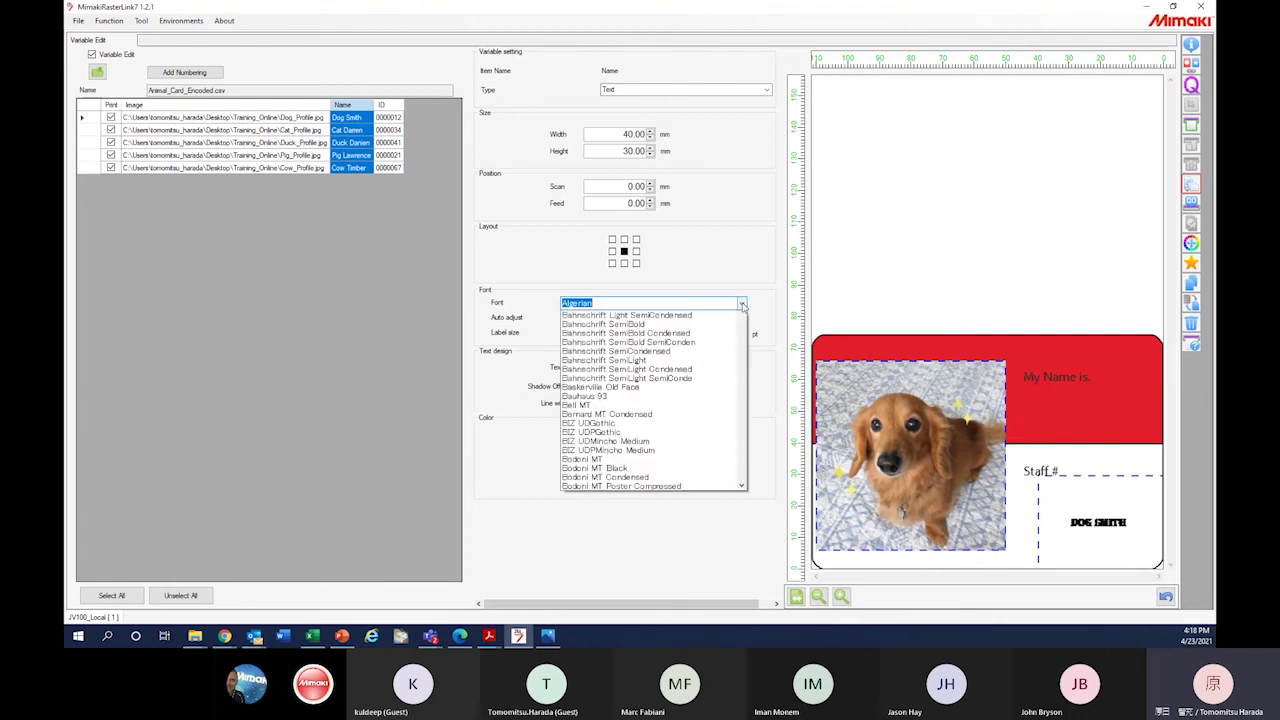
scroll(744, 332, up, 1)
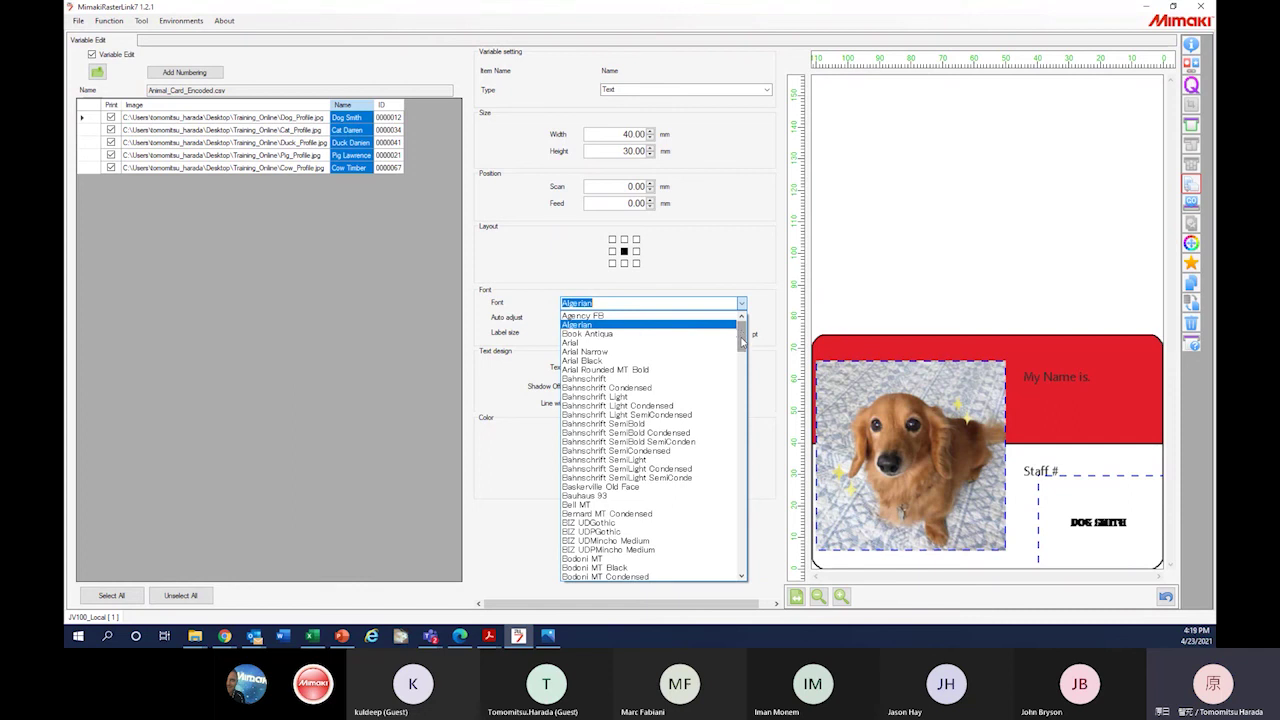
mouse_move(742, 342)
mouse_down()
mouse_move(742, 416)
mouse_move(742, 330)
mouse_up()
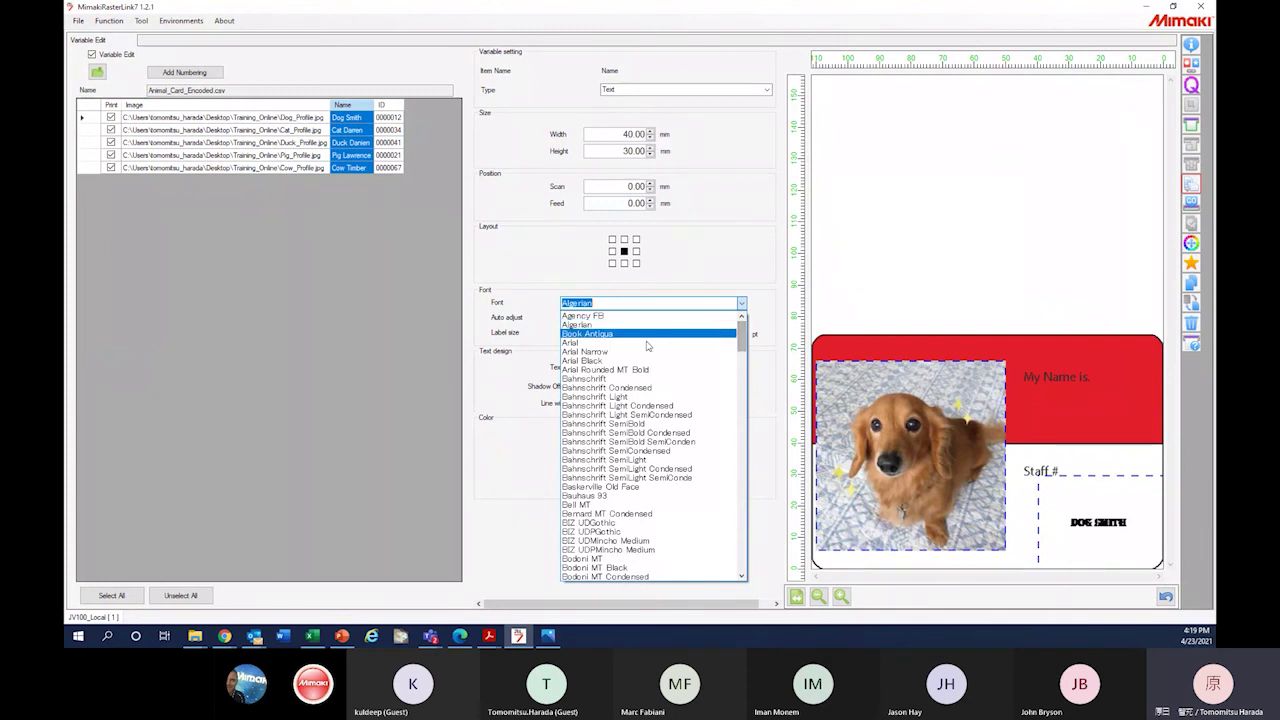
click(589, 344)
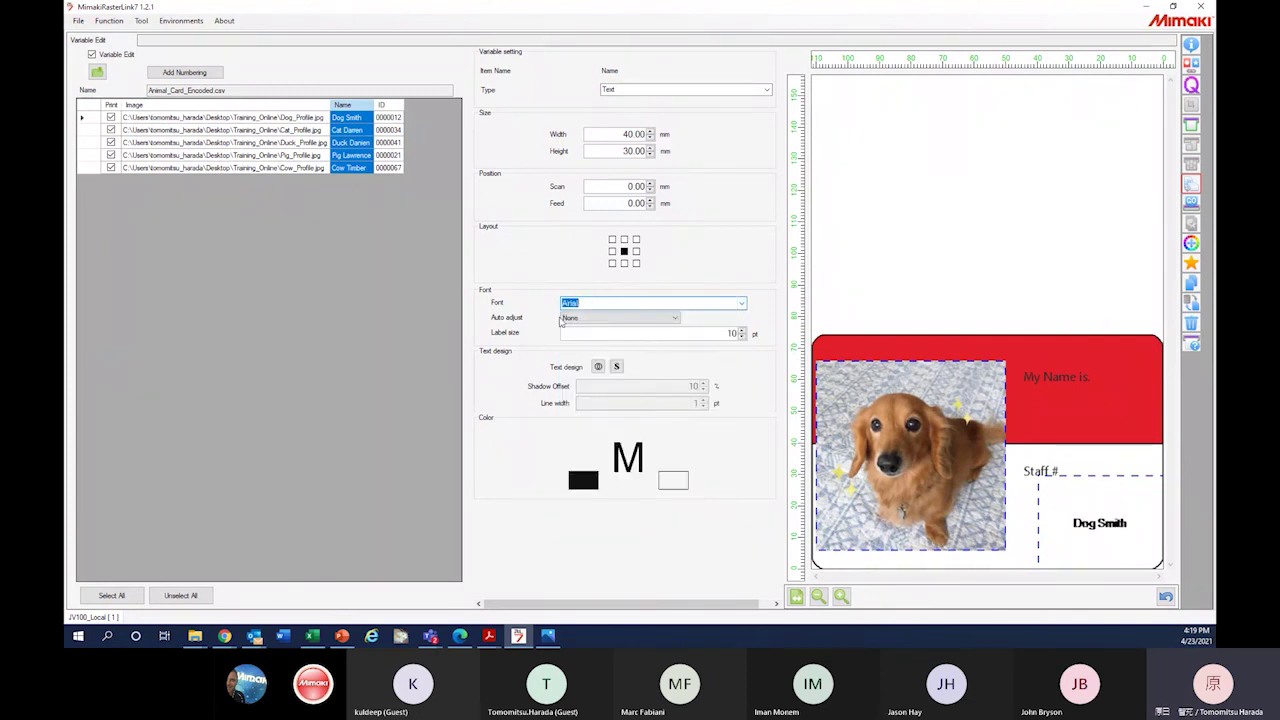
Position the Name field at Scan 9 mm, Feed 39 mm, then select the ID column
click(650, 184)
click(650, 184)
click(650, 200)
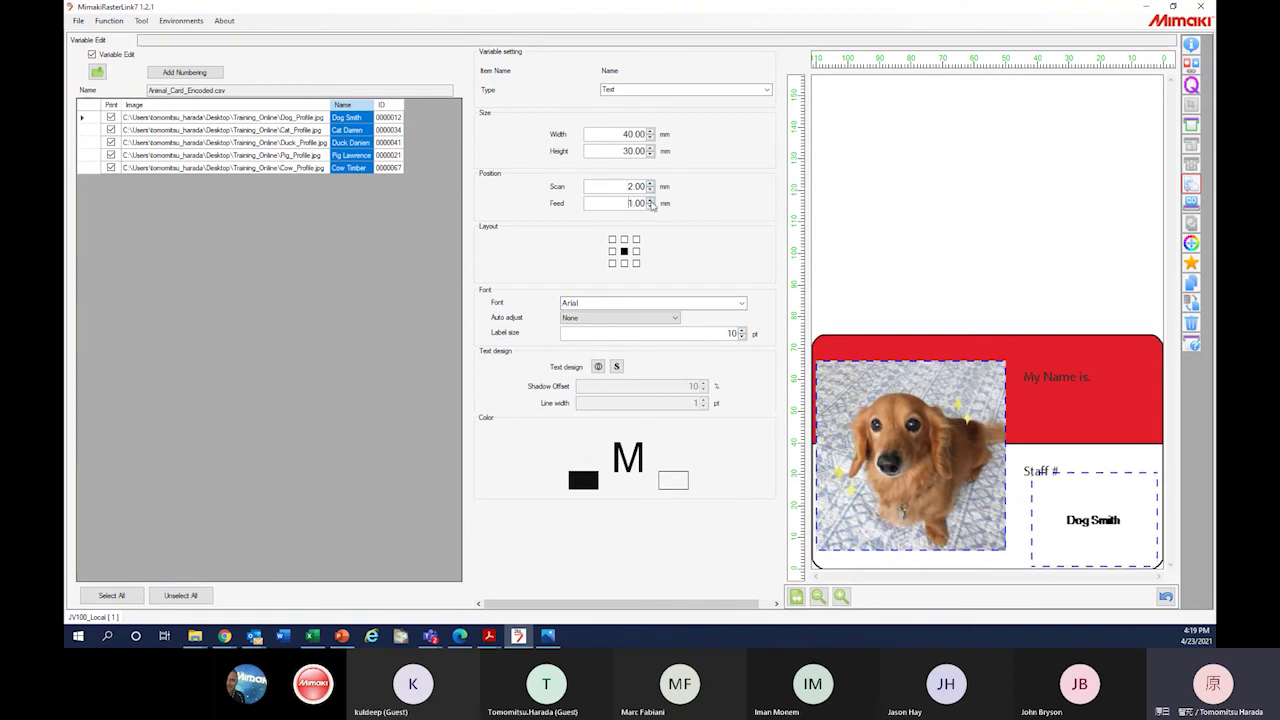
drag(651, 201, 650, 185)
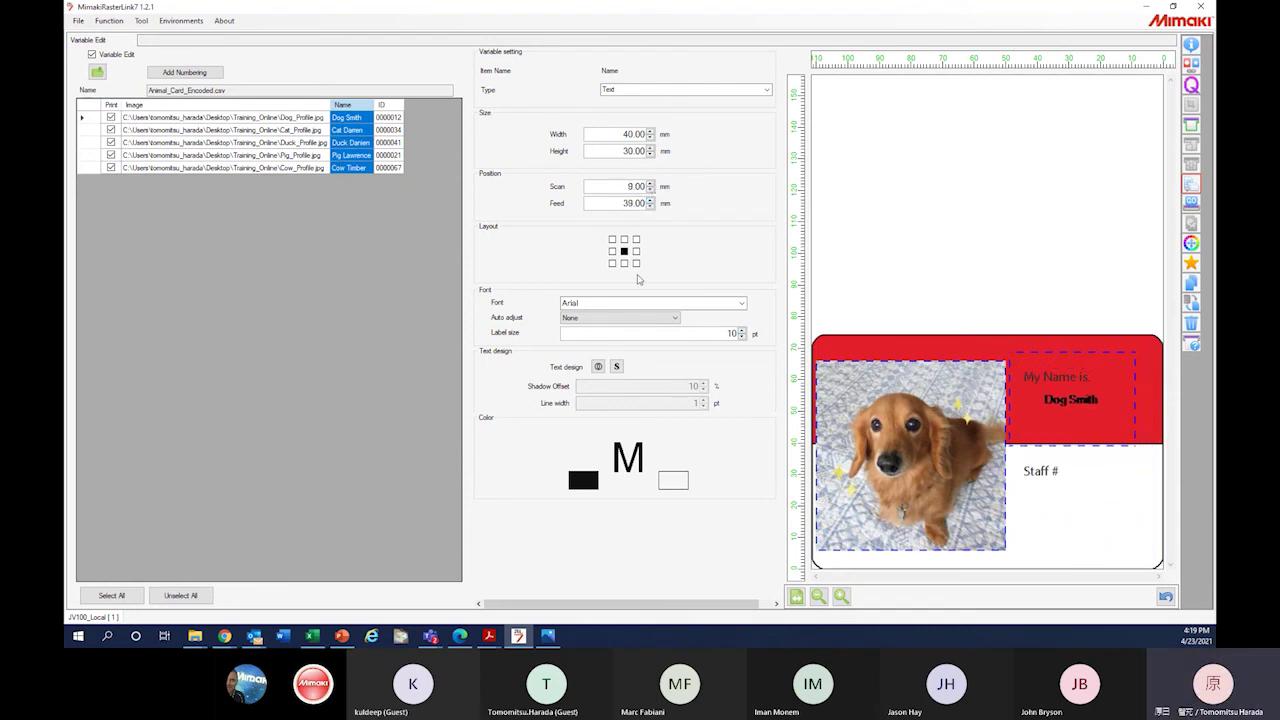
click(390, 105)
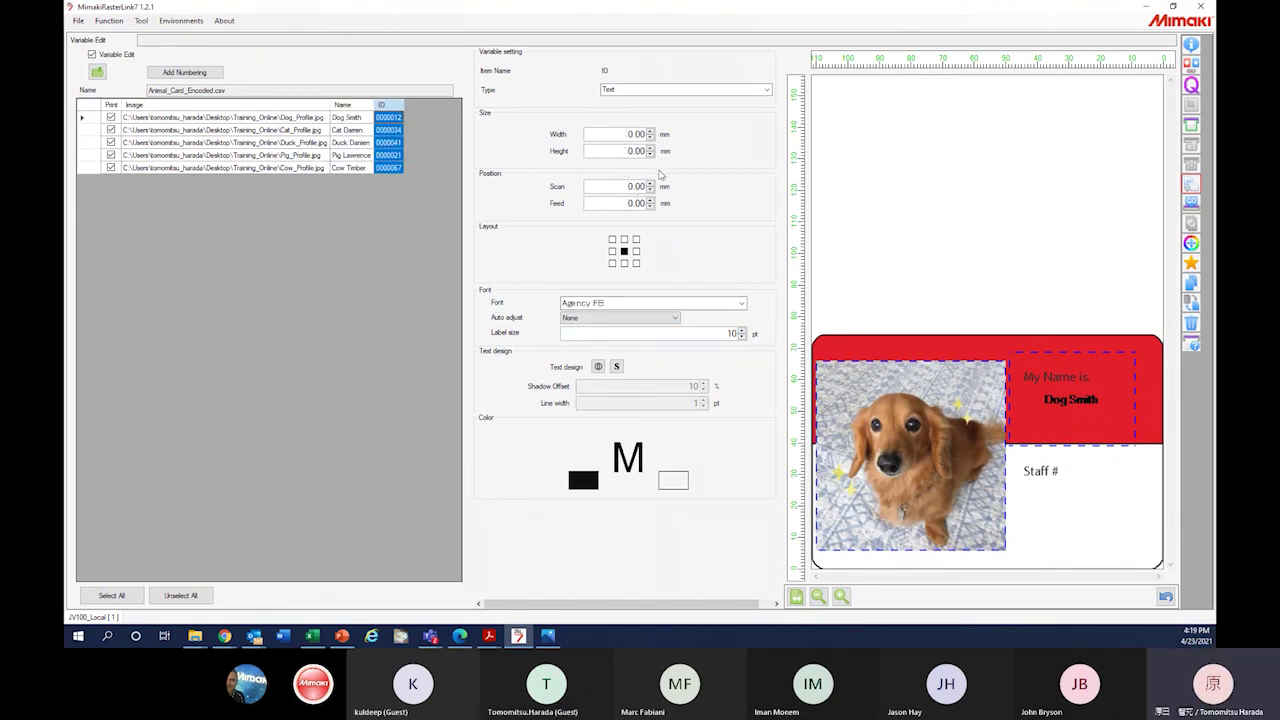
Size the ID text box to 30 mm wide by 20 mm high
drag(625, 137, 748, 141)
text(30)
key(Tab)
text(20)
key(Tab)
Place the ID box at Scan 10, Feed 9 mm under Staff #, then close Variable Edit
click(650, 184)
click(650, 184)
drag(650, 186, 650, 201)
click(1192, 44)
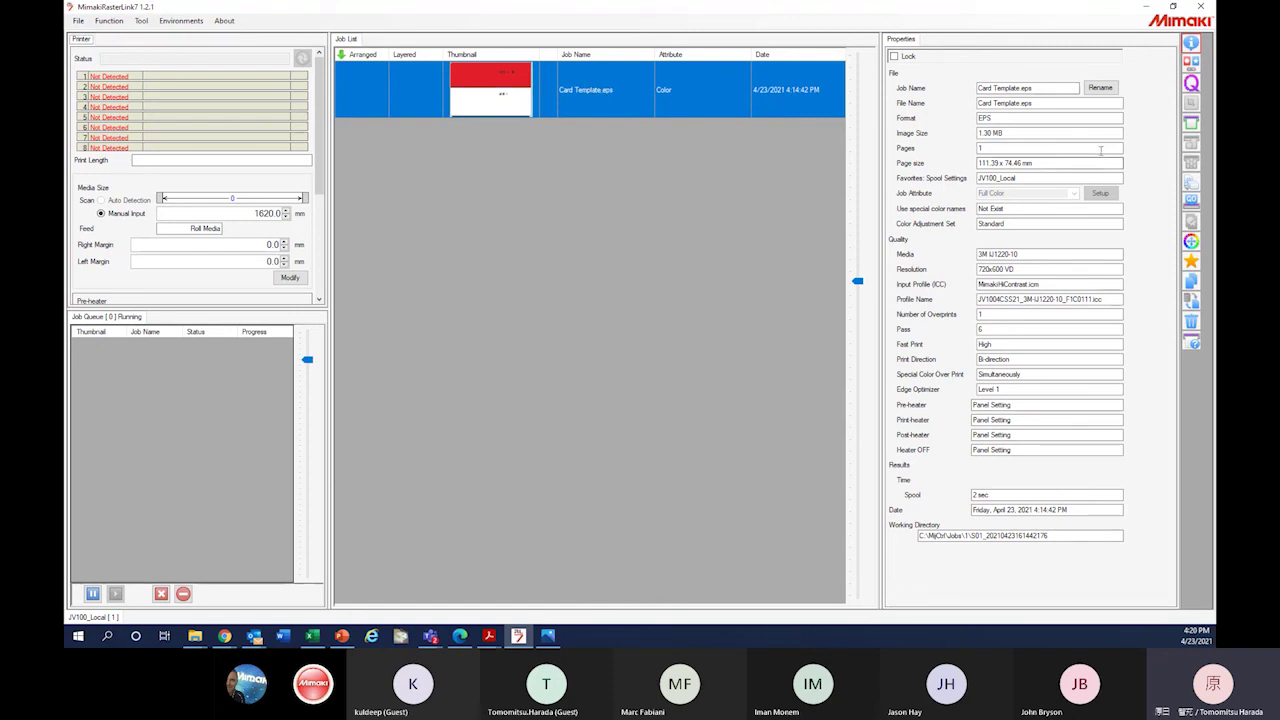
Open the card job in Image Edit, zoom to frame the five cards, and widen the feed spacing toward 5 mm
click(1190, 123)
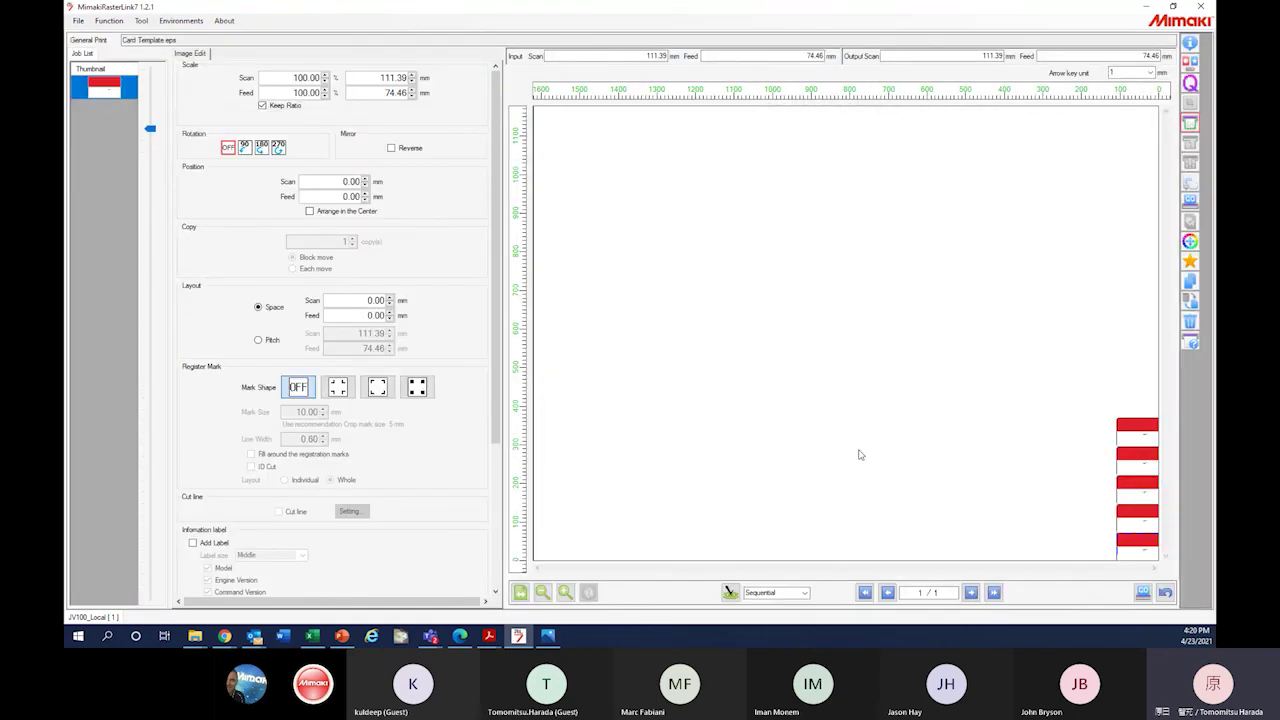
click(565, 592)
click(565, 592)
click(565, 592)
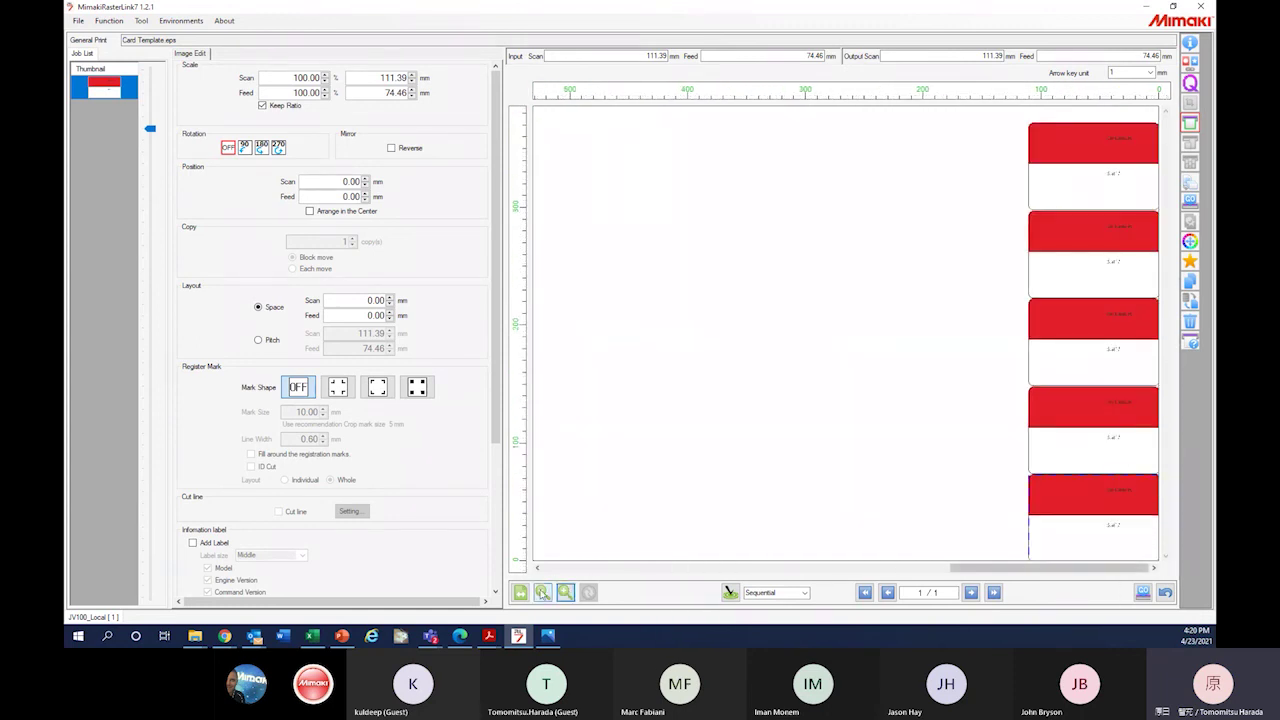
click(542, 592)
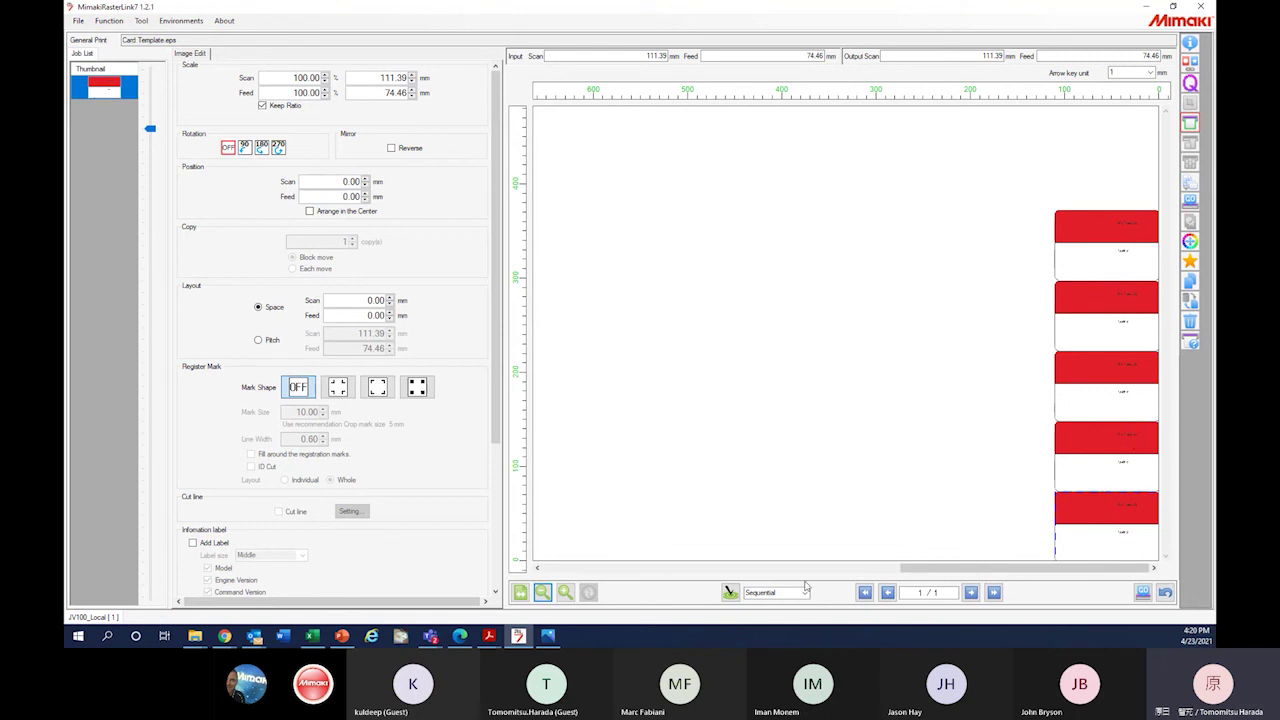
click(390, 313)
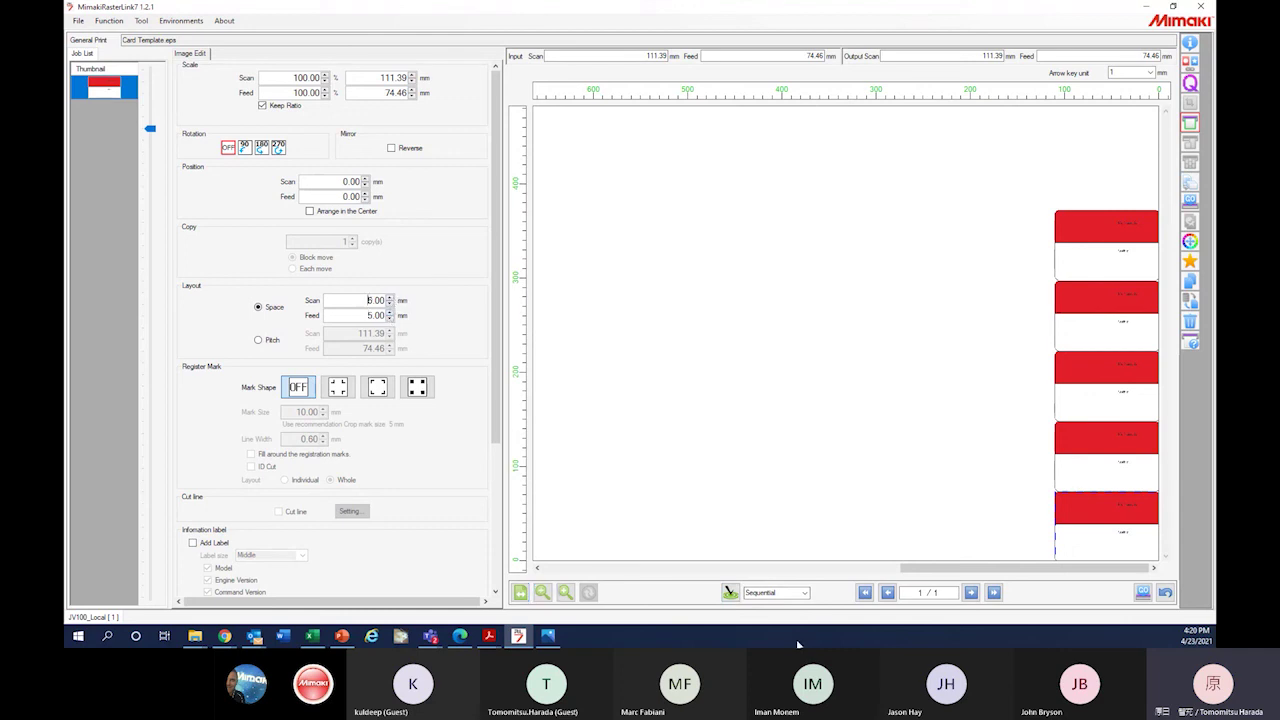